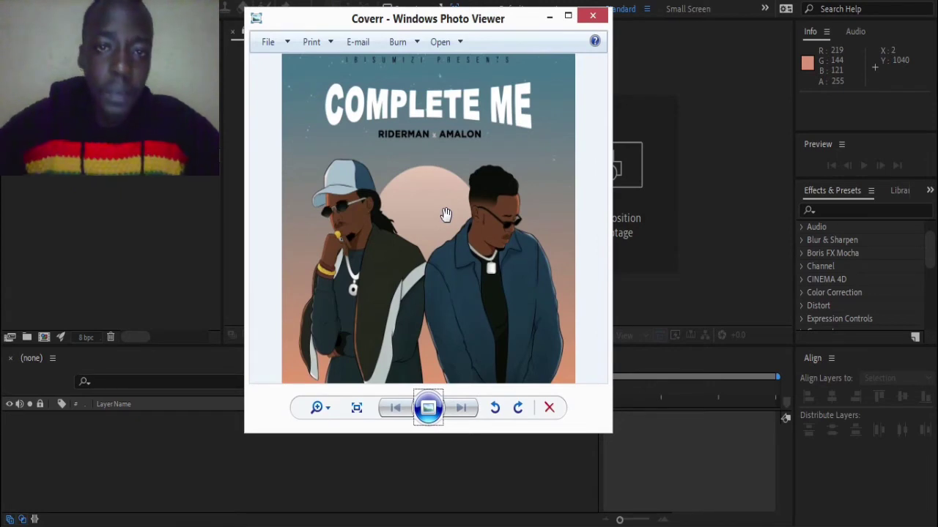
Zoom and pan around the Complete Me cover in Photo Viewer, then close it
{"action": "scroll", "coordinate": [444, 213], "scroll_direction": "up", "scroll_amount": 1}
{"action": "left_click_drag", "start_coordinate": [477, 193], "coordinate": [486, 256]}
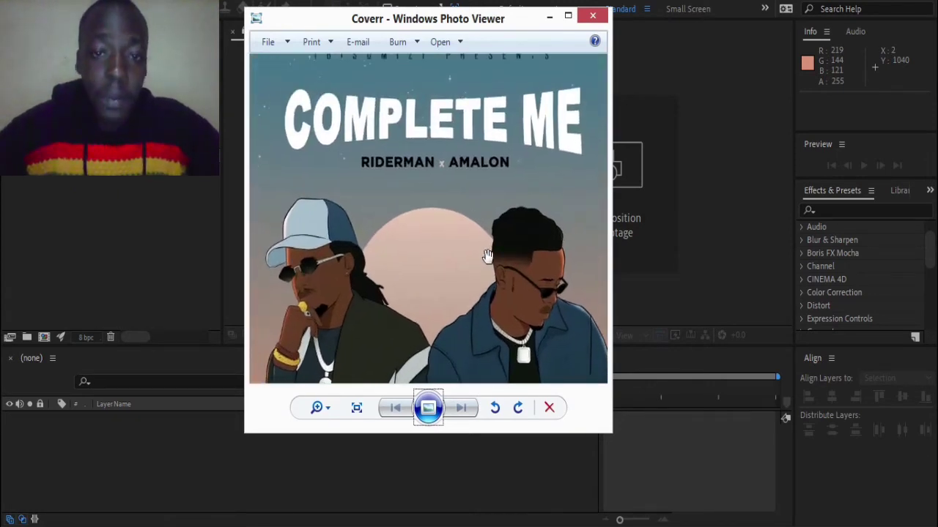
{"action": "left_click_drag", "start_coordinate": [436, 206], "coordinate": [429, 225]}
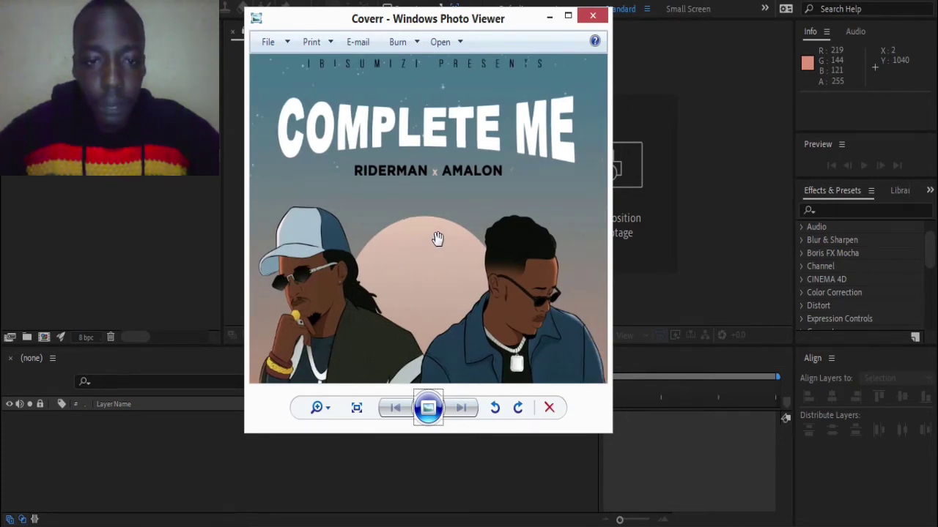
{"action": "scroll", "coordinate": [462, 163], "scroll_direction": "up", "scroll_amount": 1}
{"action": "scroll", "coordinate": [462, 163], "scroll_direction": "down", "scroll_amount": 1}
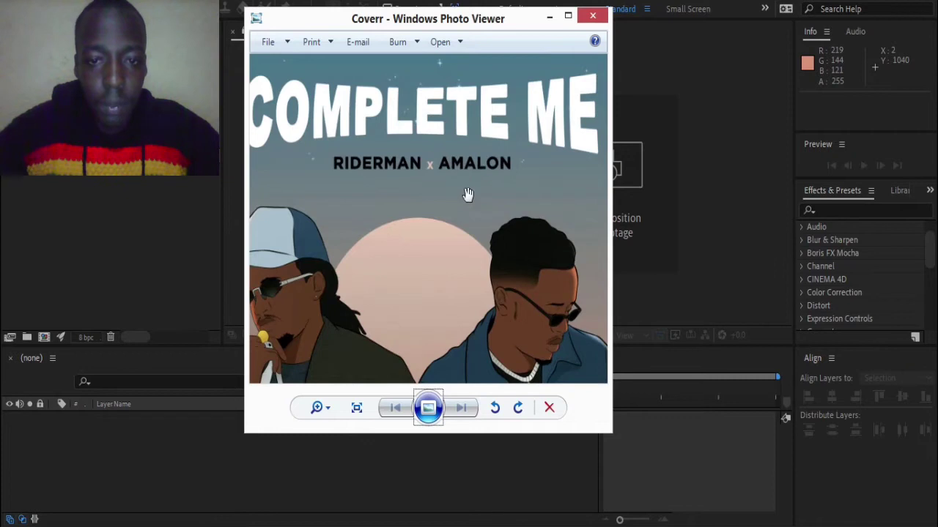
{"action": "scroll", "coordinate": [467, 194], "scroll_direction": "down", "scroll_amount": 2}
{"action": "left_click", "coordinate": [593, 15]}
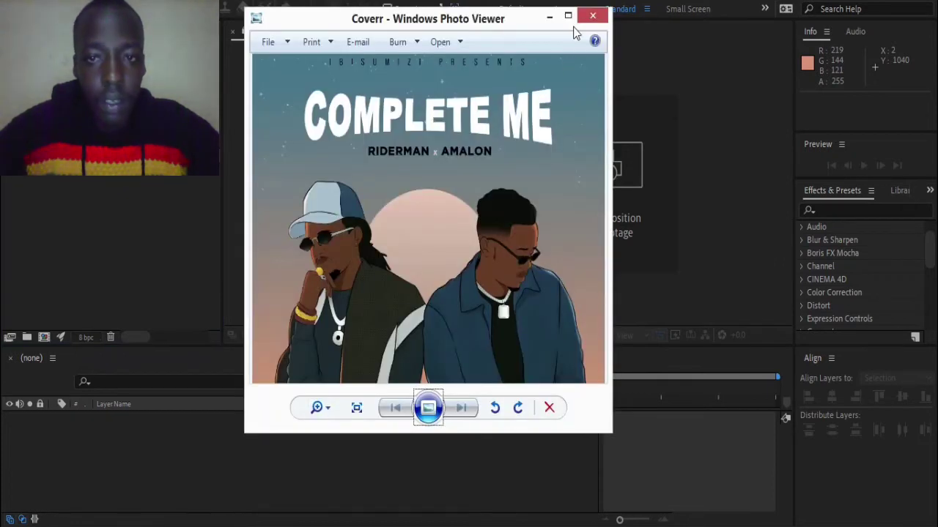
Reopen the cover maximized and zoom in on the two characters before closing
{"action": "left_click", "coordinate": [569, 16]}
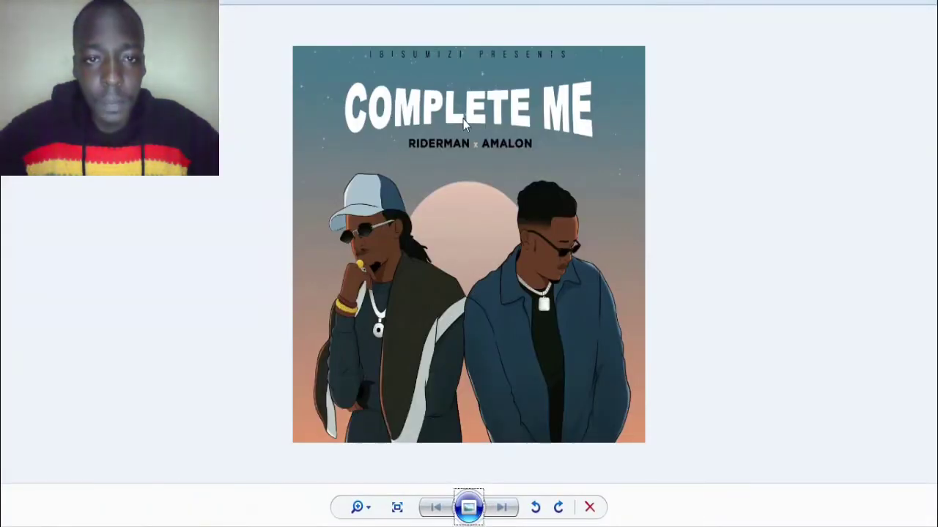
{"action": "scroll", "coordinate": [463, 119], "scroll_direction": "up", "scroll_amount": 1}
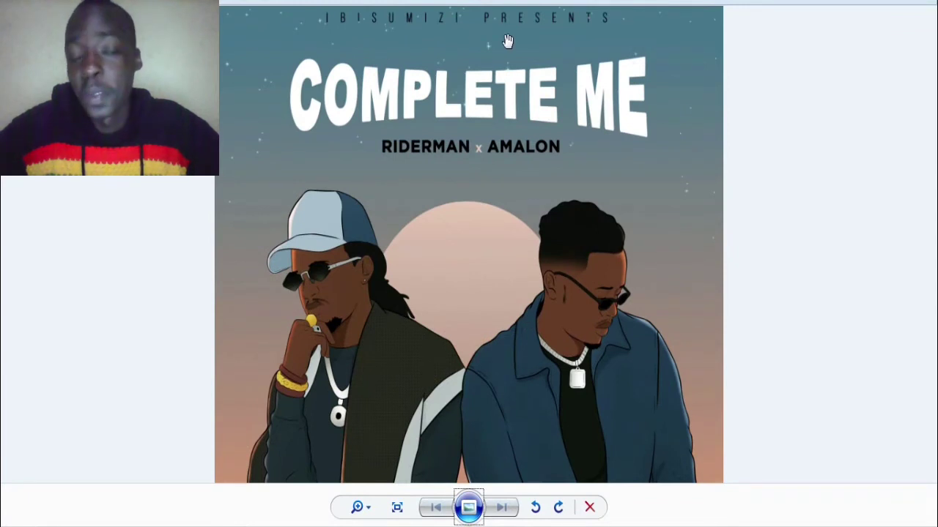
{"action": "scroll", "coordinate": [479, 254], "scroll_direction": "up", "scroll_amount": 1}
{"action": "scroll", "coordinate": [511, 188], "scroll_direction": "up", "scroll_amount": 1}
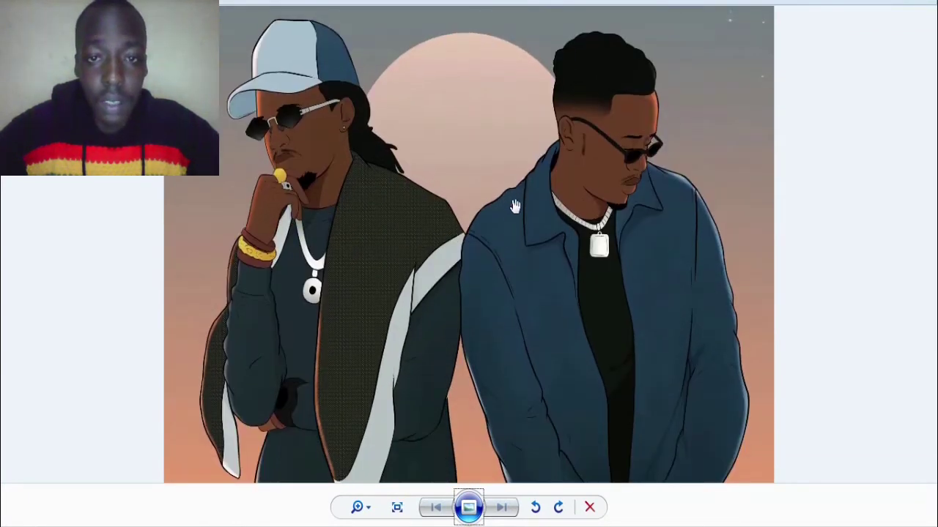
{"action": "left_click_drag", "start_coordinate": [511, 188], "coordinate": [514, 207]}
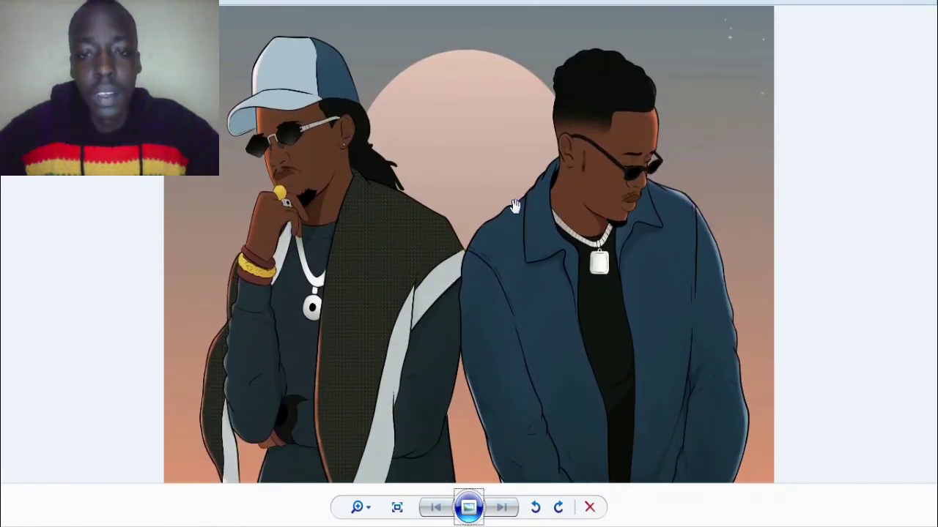
{"action": "scroll", "coordinate": [508, 221], "scroll_direction": "down", "scroll_amount": 3}
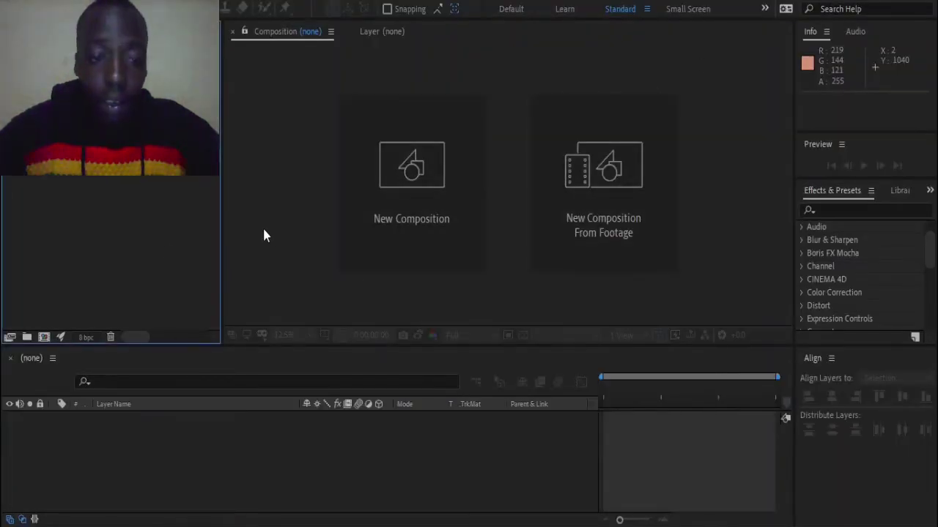
Import COV 1.psd as a Composition with Photoshop Sequence and editable layer styles
{"action": "double_click", "coordinate": [204, 278]}
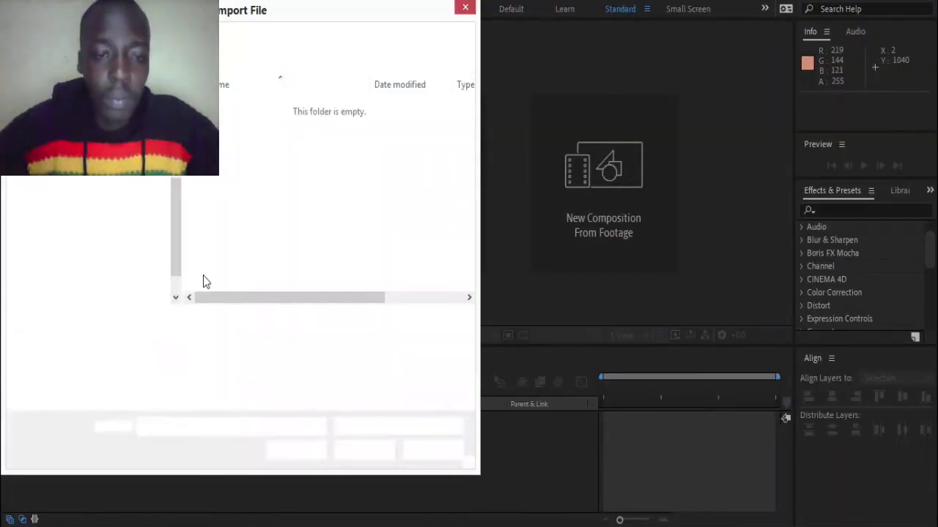
{"action": "left_click", "coordinate": [230, 139]}
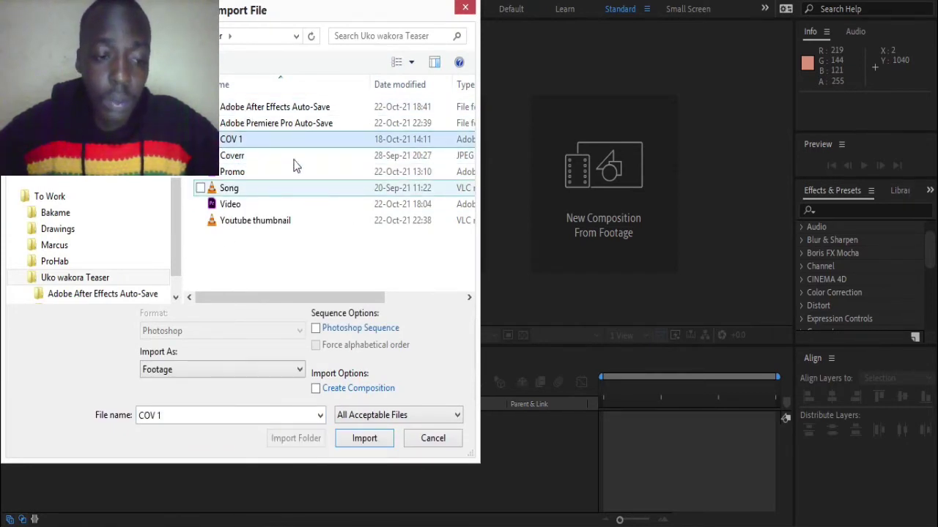
{"action": "left_click", "coordinate": [227, 368]}
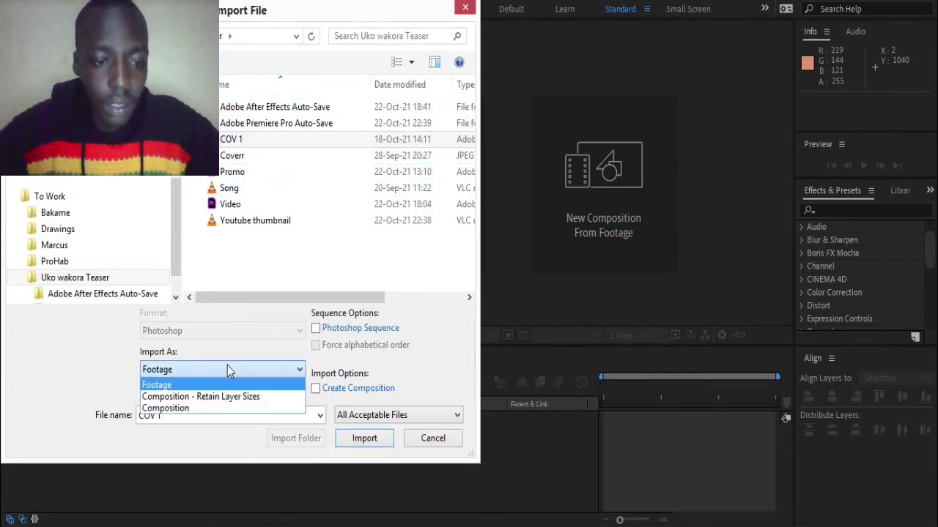
{"action": "left_click", "coordinate": [173, 409]}
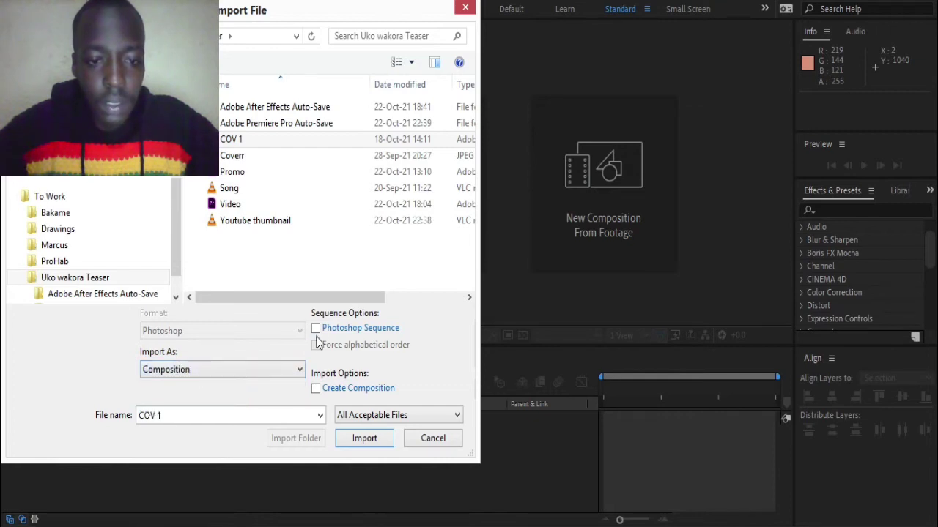
{"action": "left_click", "coordinate": [316, 329]}
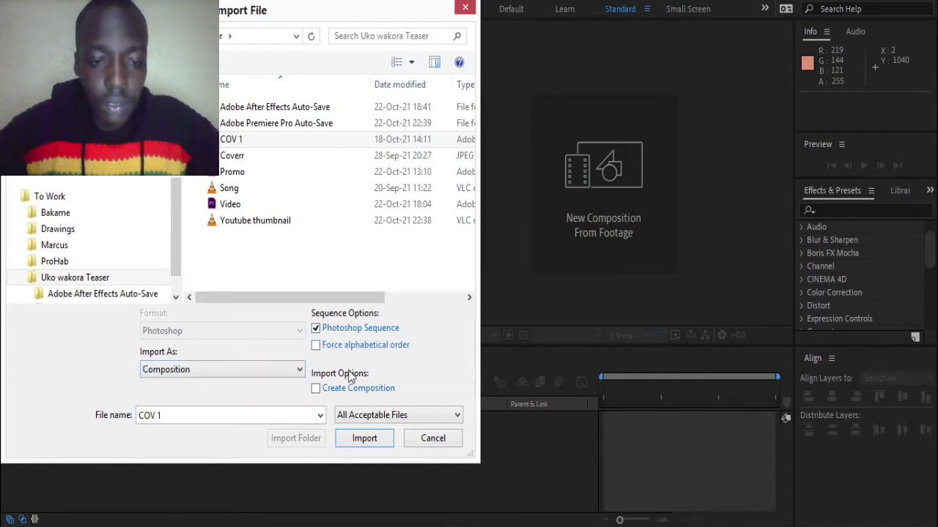
{"action": "left_click", "coordinate": [366, 439]}
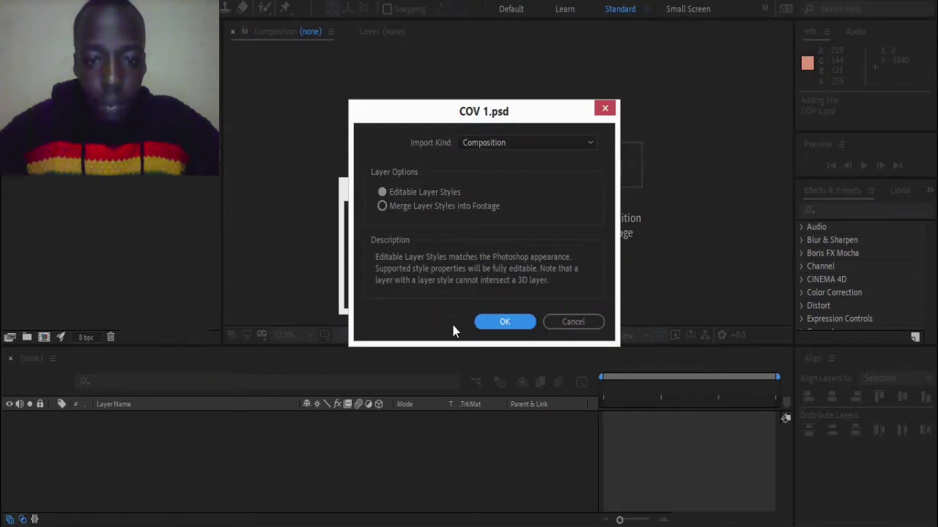
{"action": "left_click", "coordinate": [491, 324]}
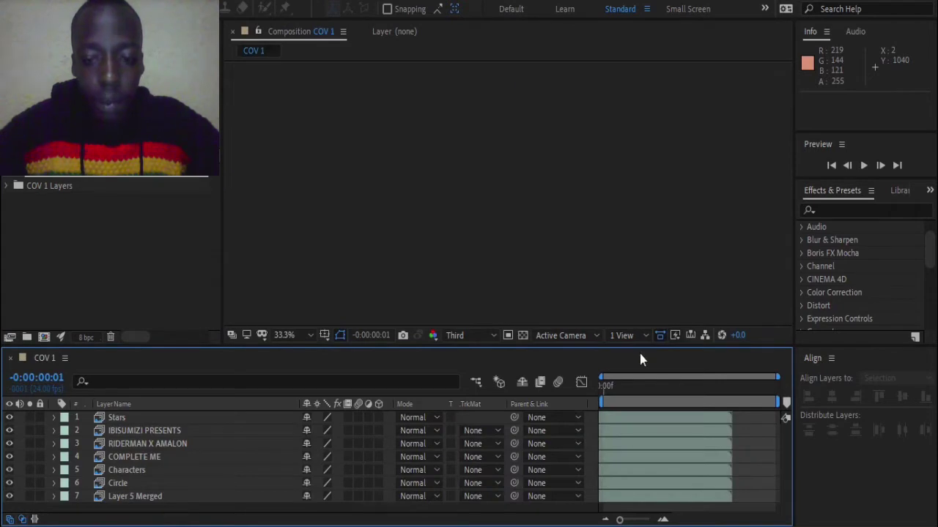
At the first frame, rename the Layer 5 Merged layer to BG
{"action": "key", "text": "Home"}
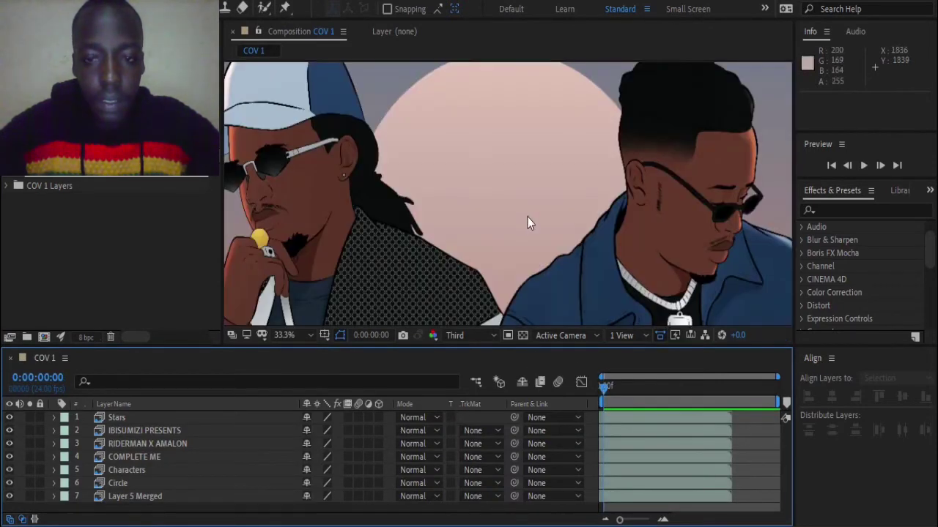
{"action": "scroll", "coordinate": [527, 217], "scroll_direction": "down", "scroll_amount": 4}
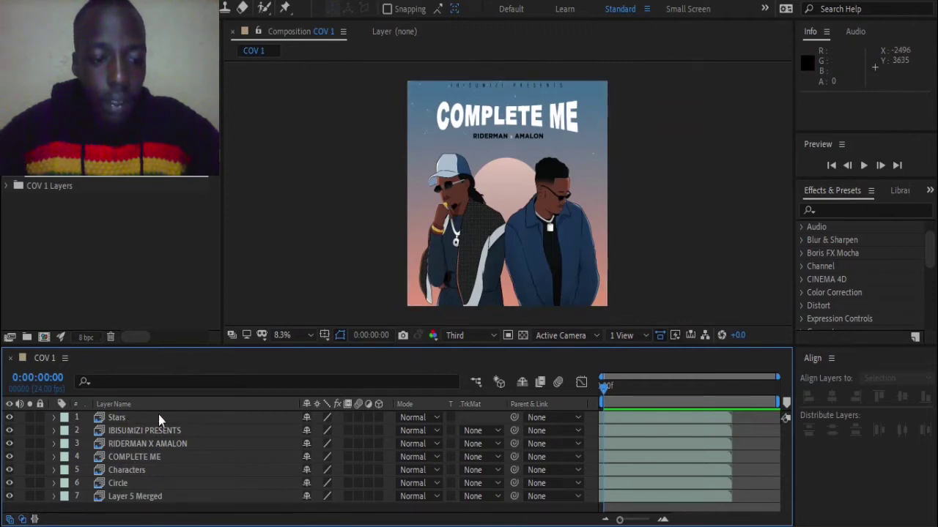
{"action": "left_click", "coordinate": [148, 501]}
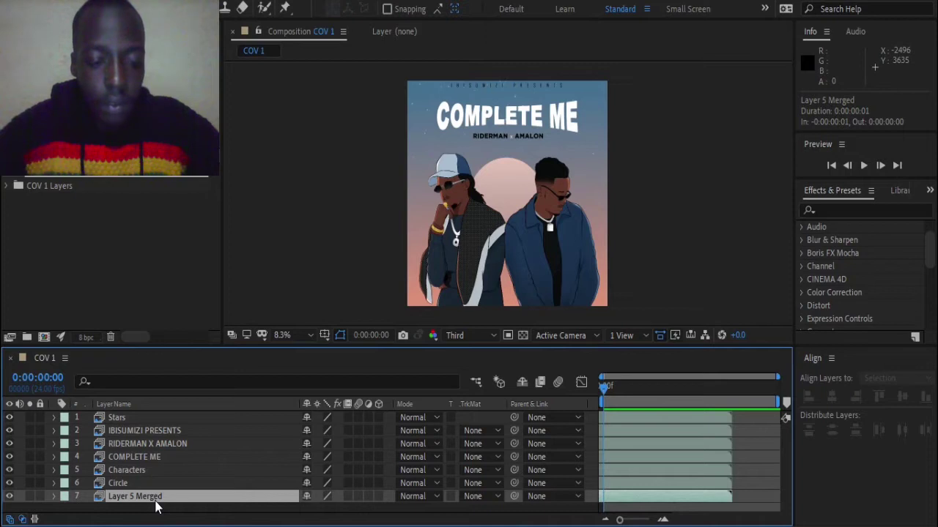
{"action": "right_click", "coordinate": [155, 507]}
{"action": "left_click", "coordinate": [162, 485]}
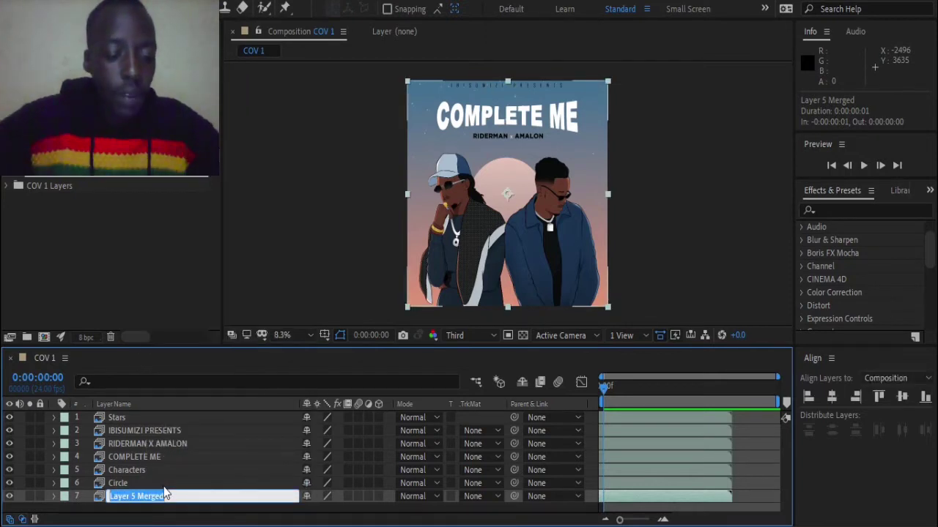
{"action": "type", "text": "BG"}
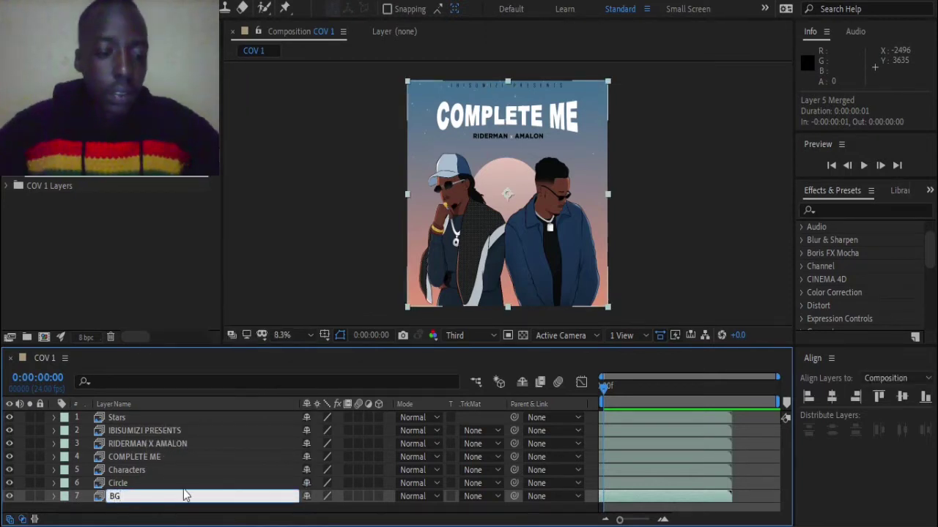
{"action": "left_click", "coordinate": [193, 483]}
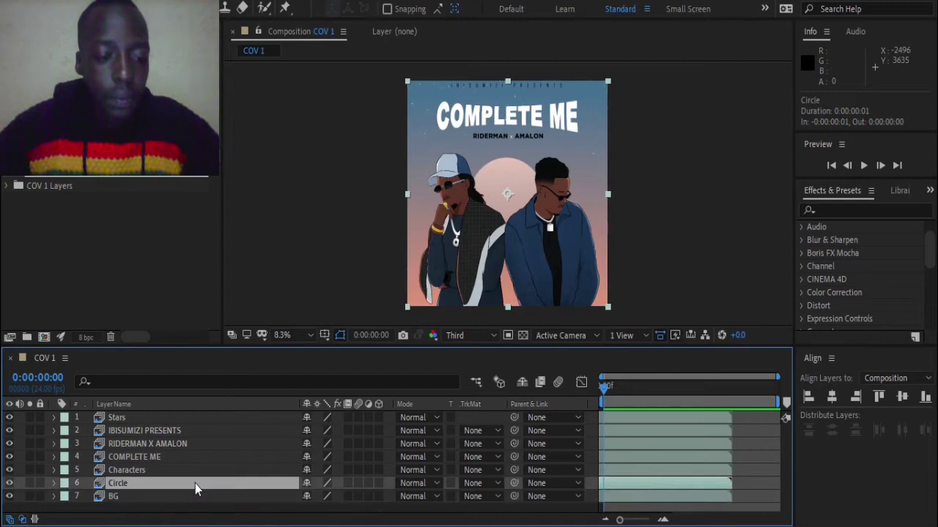
Select the Stars and RIDERMAN X AMALON layers to check them
{"action": "left_click", "coordinate": [170, 419]}
{"action": "left_click", "coordinate": [172, 442]}
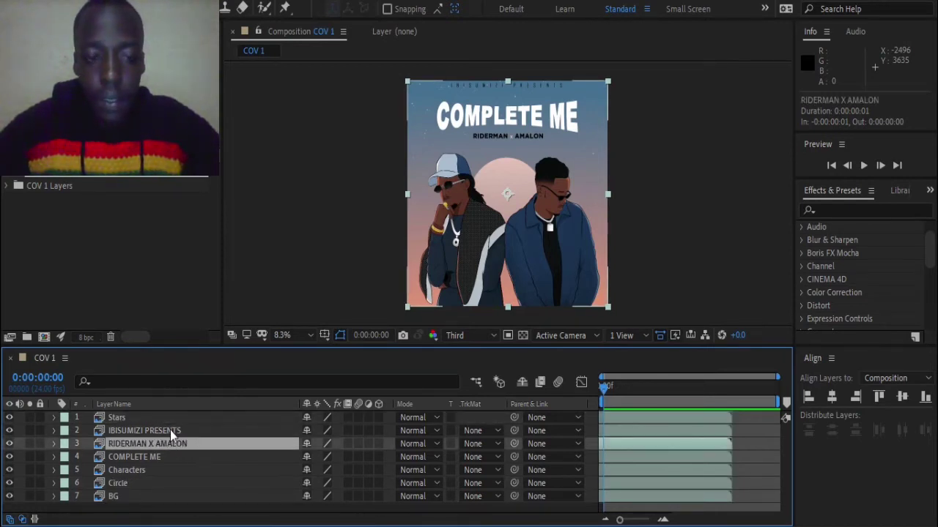
{"action": "left_click", "coordinate": [170, 420]}
{"action": "left_click", "coordinate": [389, 265]}
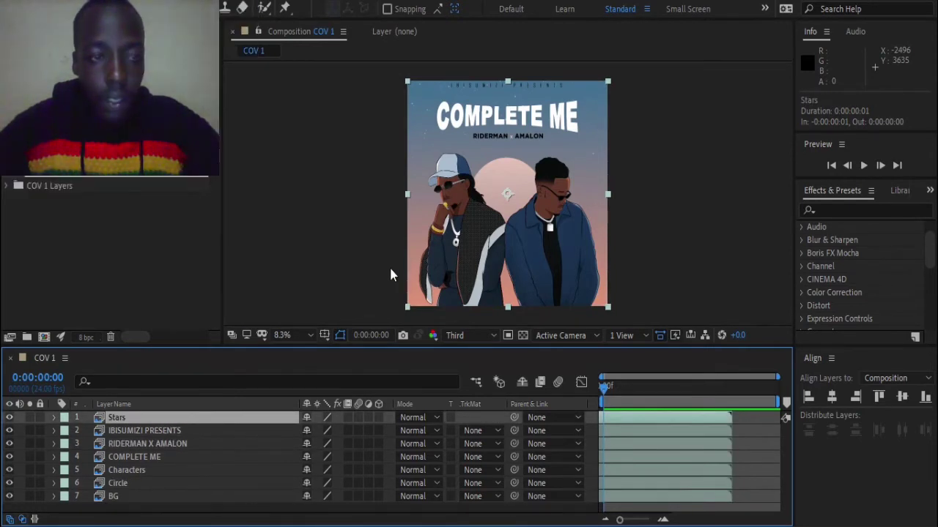
Create a composition named Artwork using HDTV 1080 24 and a 30-second duration
{"action": "key", "text": "ctrl+k"}
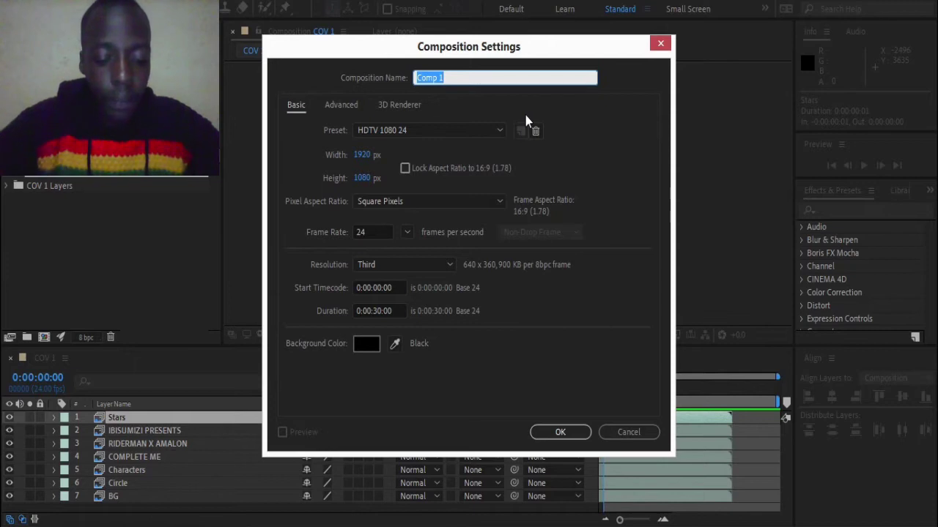
{"action": "type", "text": "A"}
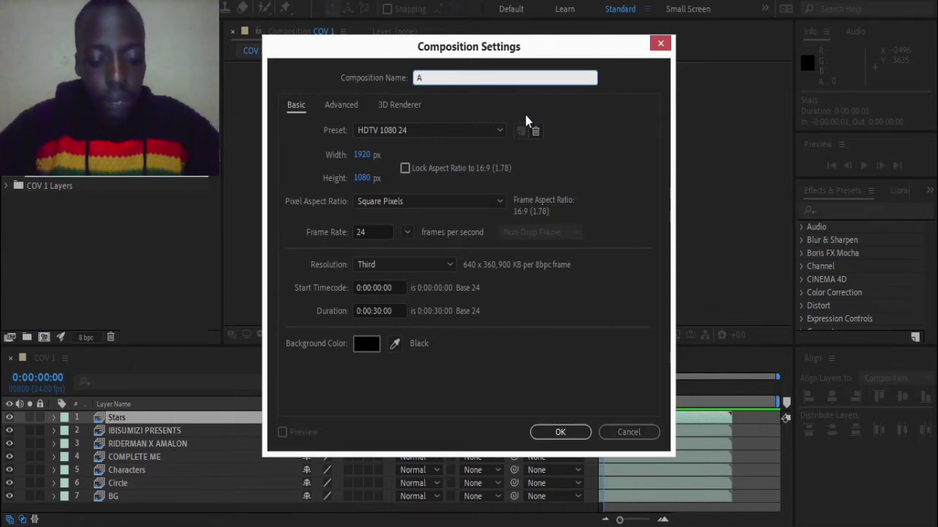
{"action": "type", "text": "rt"}
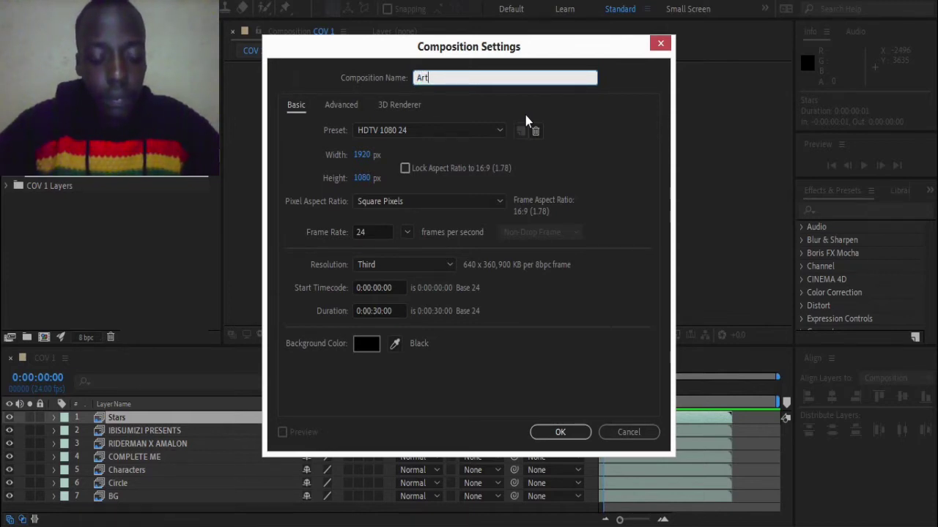
{"action": "type", "text": "work"}
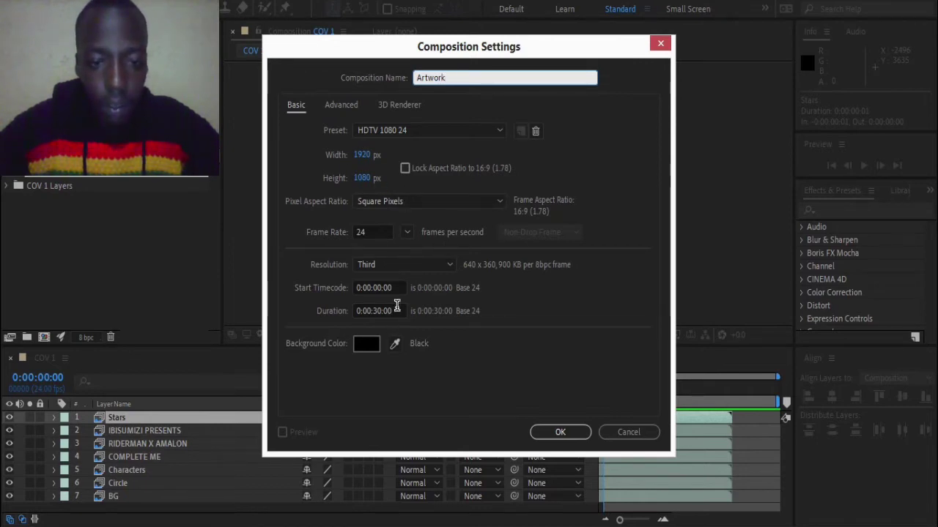
{"action": "left_click", "coordinate": [557, 434]}
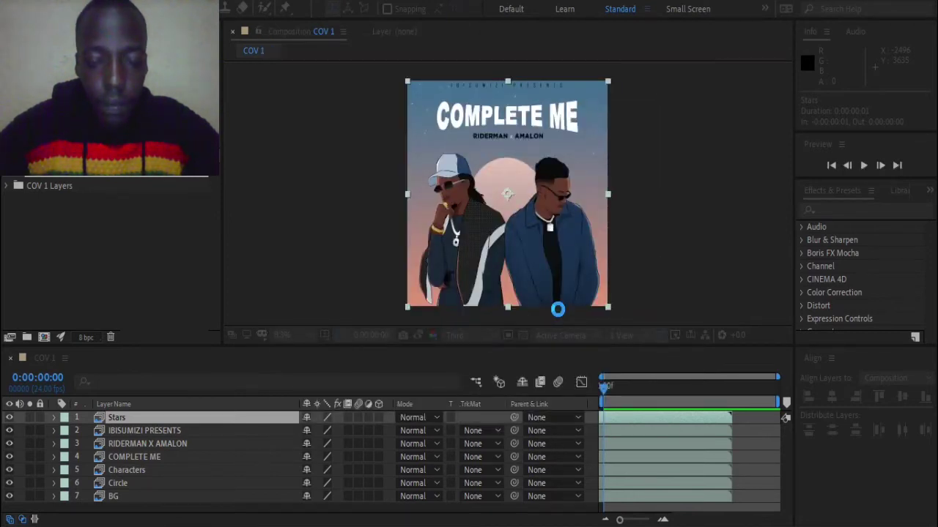
Import Song.mp3, add it to the Artwork timeline, and scrub through the track
{"action": "scroll", "coordinate": [520, 231], "scroll_direction": "up", "scroll_amount": 4}
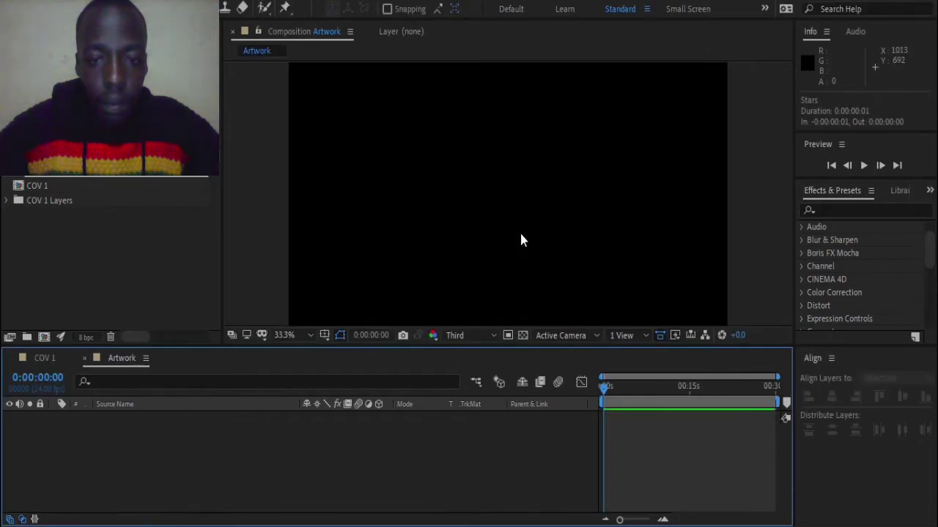
{"action": "scroll", "coordinate": [520, 231], "scroll_direction": "down", "scroll_amount": 2}
{"action": "left_click", "coordinate": [65, 265]}
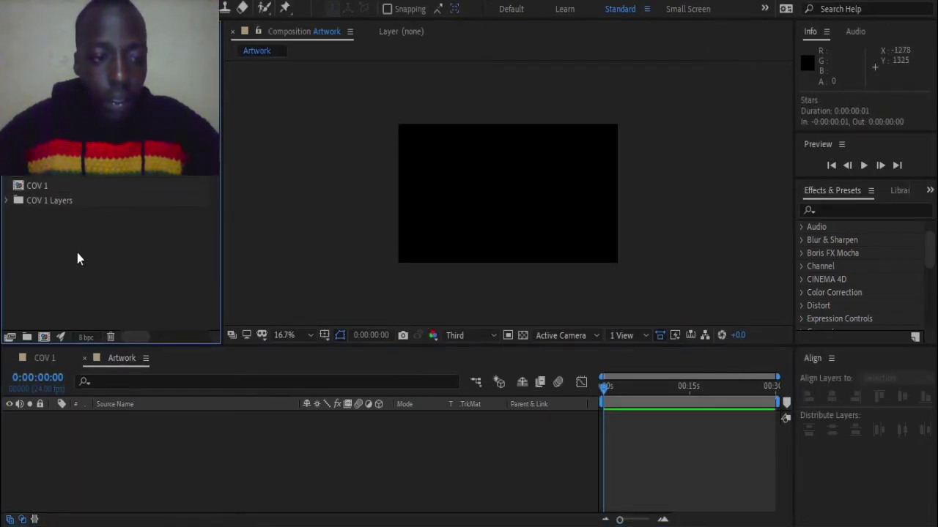
{"action": "double_click", "coordinate": [151, 274]}
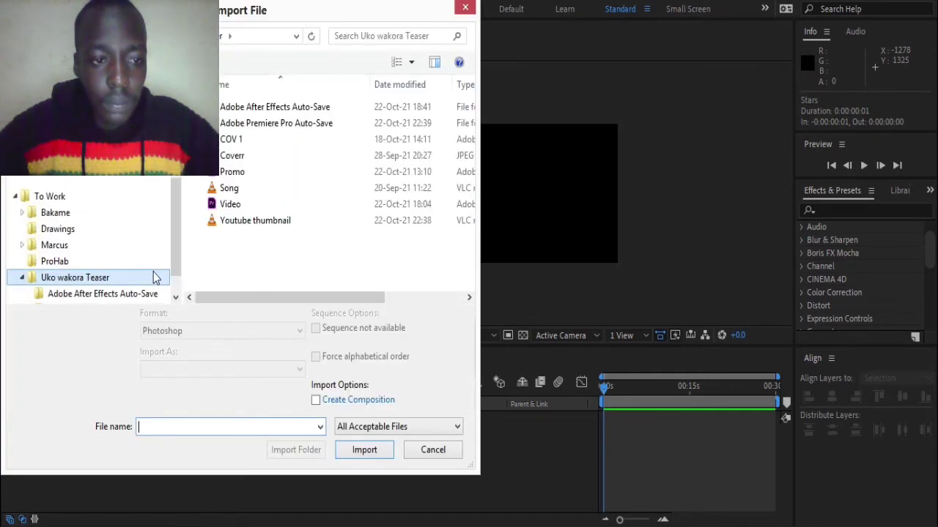
{"action": "left_click", "coordinate": [227, 188]}
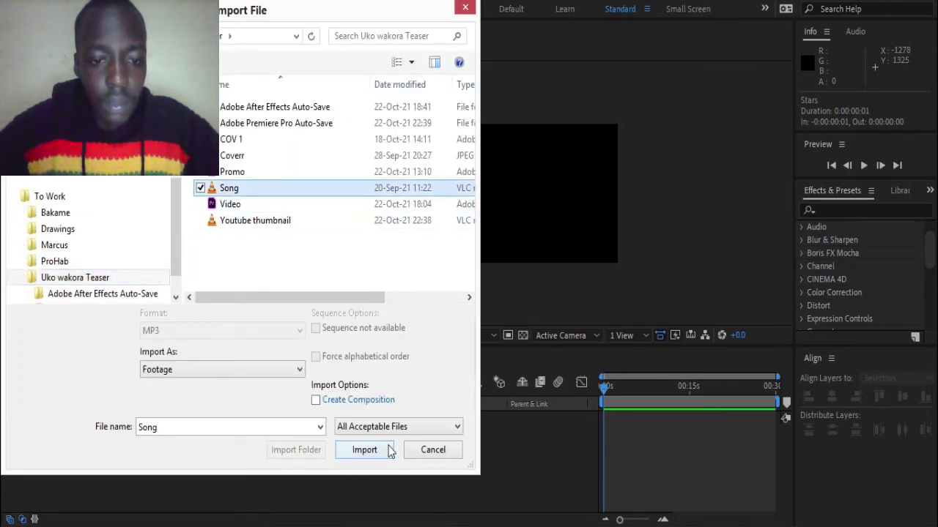
{"action": "left_click", "coordinate": [363, 452]}
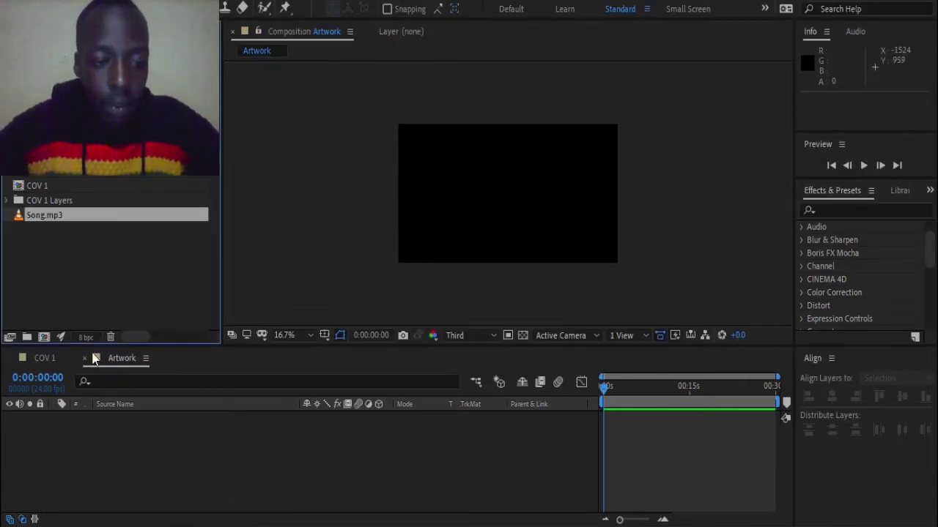
{"action": "left_click_drag", "start_coordinate": [94, 358], "coordinate": [126, 482]}
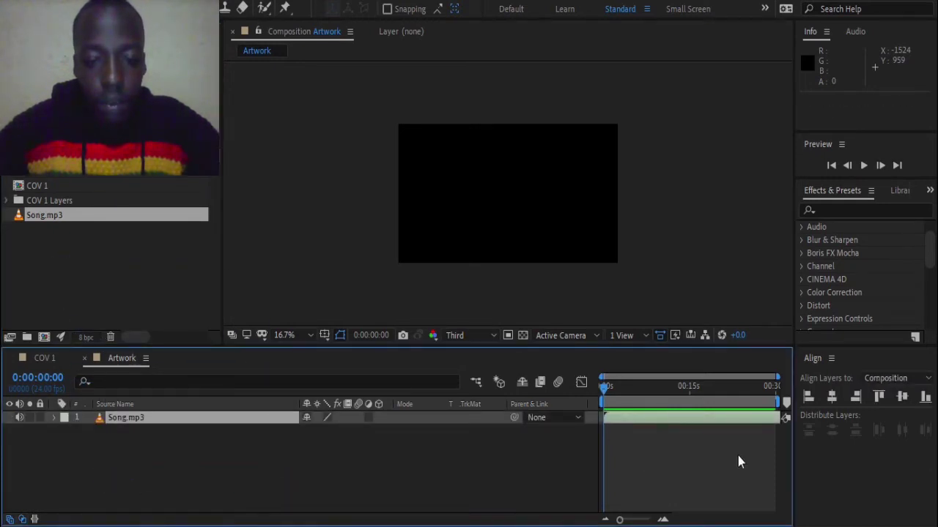
{"action": "left_click_drag", "start_coordinate": [633, 399], "coordinate": [565, 392]}
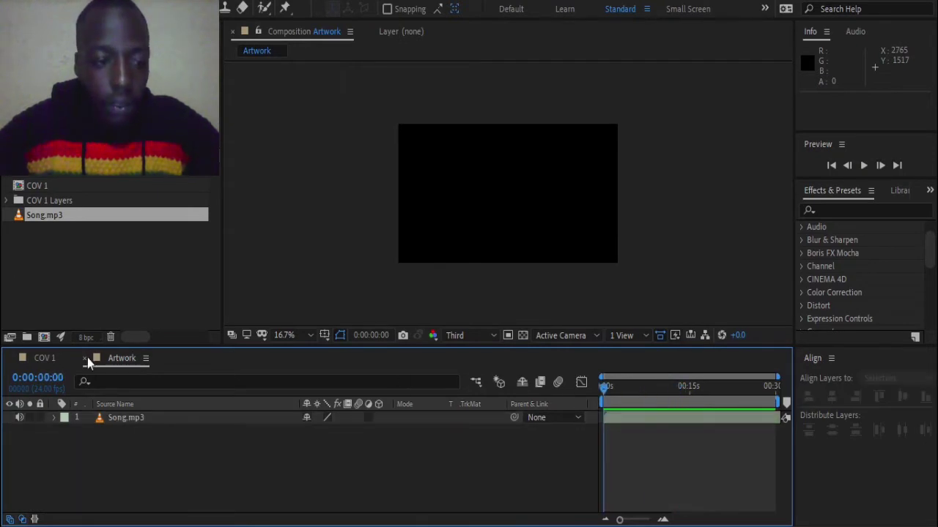
In COV 1, cut the BG, Circle, Characters and Stars layers, then go back to Artwork
{"action": "left_click", "coordinate": [38, 357]}
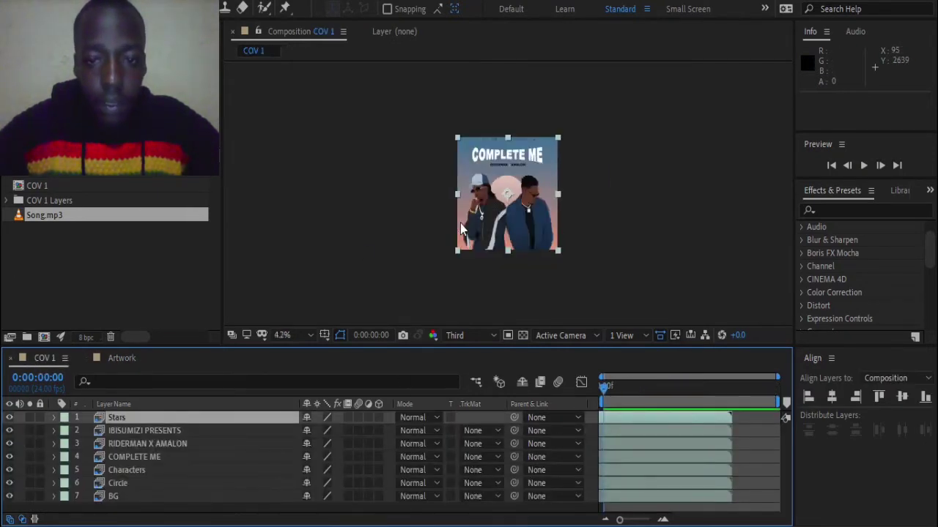
{"action": "left_click", "coordinate": [117, 497]}
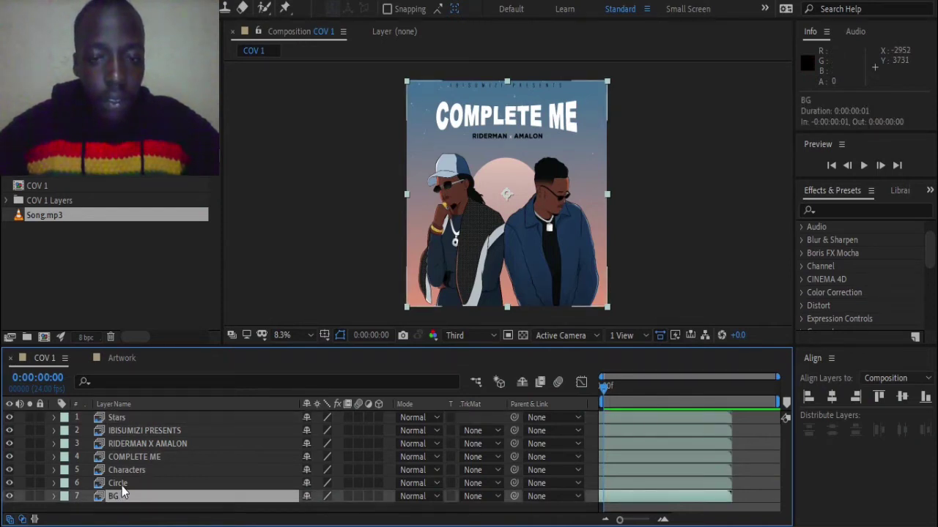
{"action": "left_click", "coordinate": [122, 486], "text": "shift"}
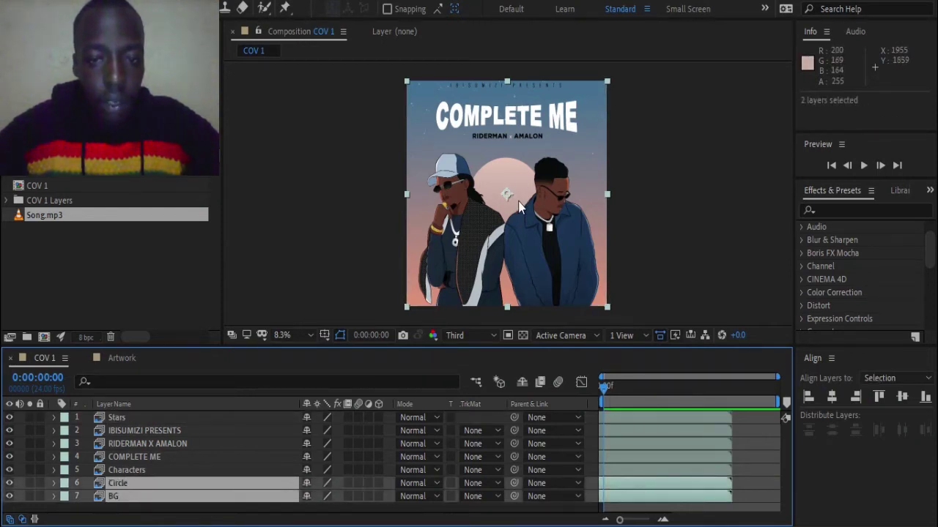
{"action": "scroll", "coordinate": [522, 185], "scroll_direction": "up", "scroll_amount": 4}
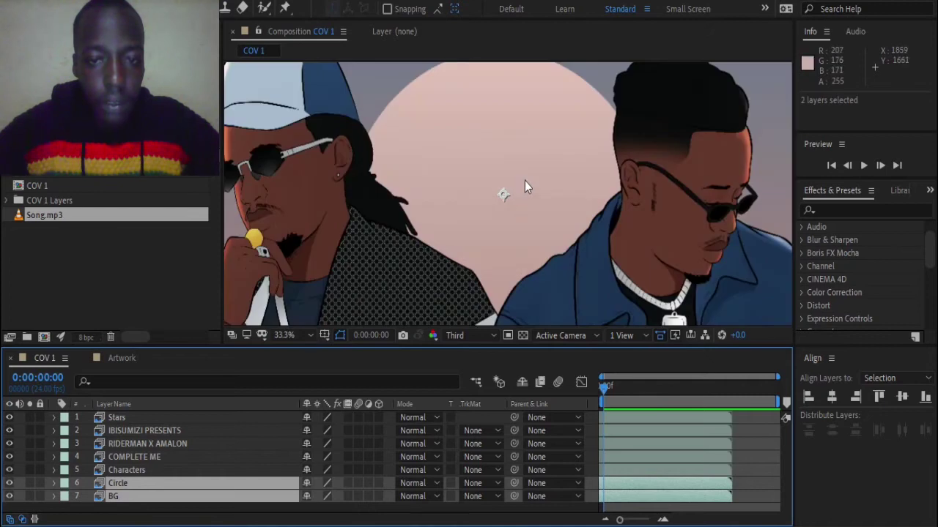
{"action": "left_click", "coordinate": [123, 474], "text": "shift"}
{"action": "left_click", "coordinate": [122, 422], "text": "ctrl"}
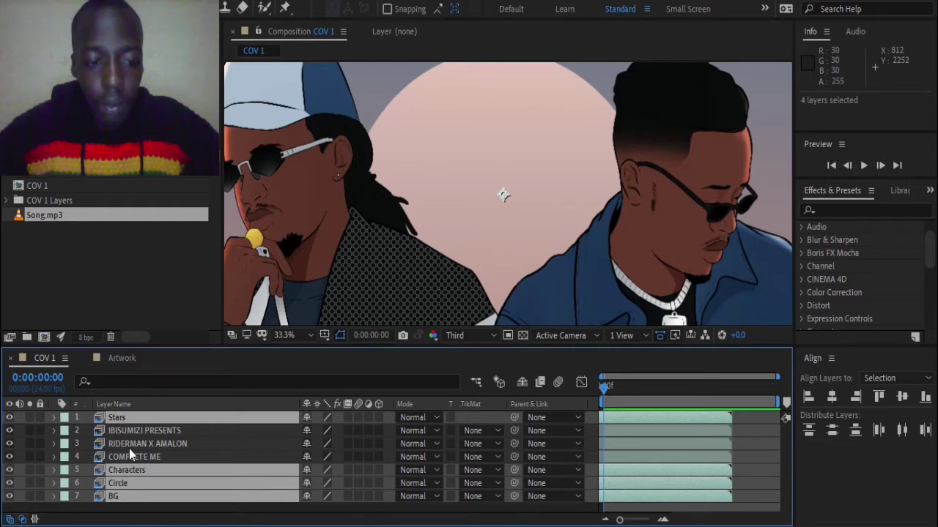
{"action": "key", "text": "ctrl+x"}
{"action": "left_click", "coordinate": [121, 359]}
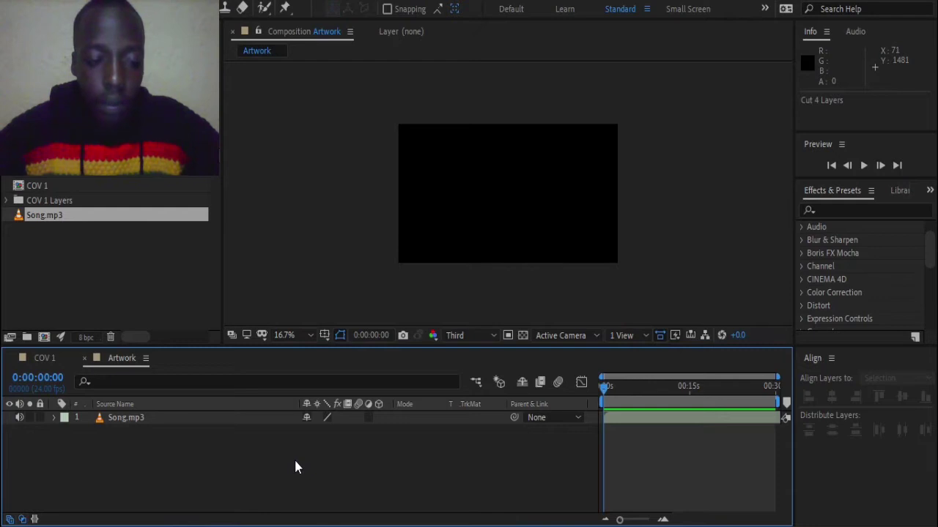
Paste the four layers above Song.mp3 and zoom the timeline to frame level
{"action": "key", "text": "ctrl+v"}
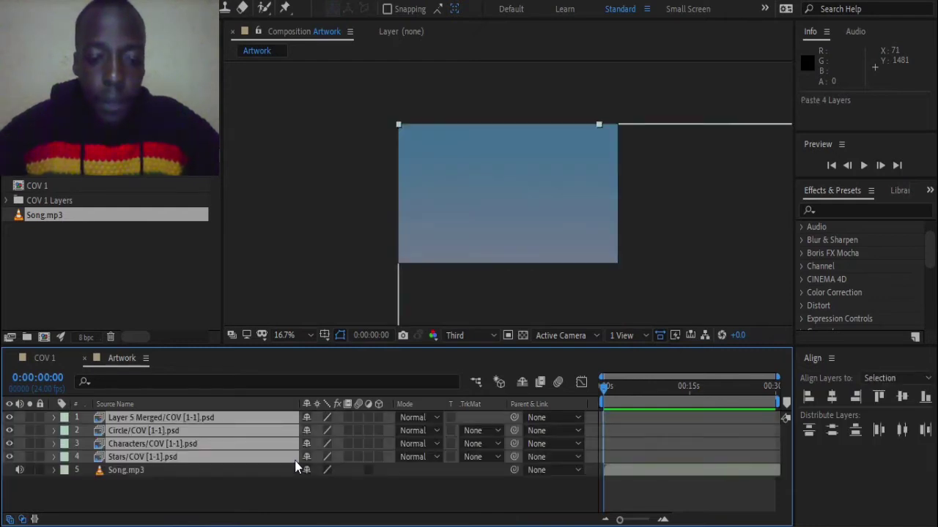
{"action": "scroll", "coordinate": [583, 305], "scroll_direction": "down", "scroll_amount": 2}
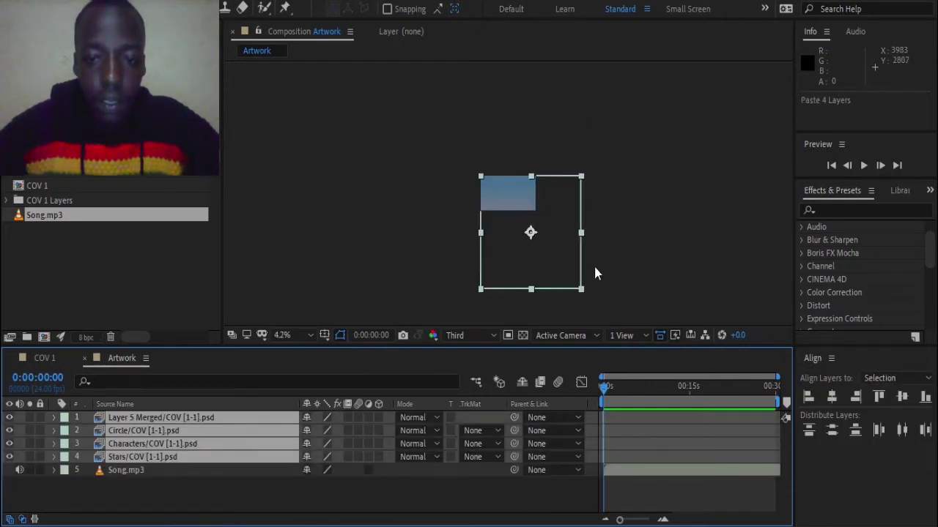
{"action": "scroll", "coordinate": [594, 263], "scroll_direction": "up", "scroll_amount": 1}
{"action": "scroll", "coordinate": [602, 170], "scroll_direction": "down", "scroll_amount": 1}
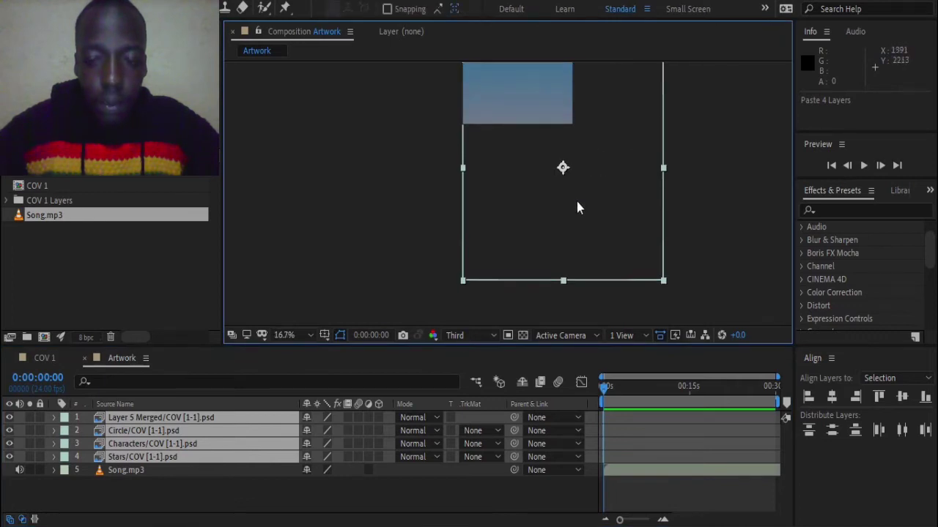
{"action": "scroll", "coordinate": [577, 201], "scroll_direction": "up", "scroll_amount": 1}
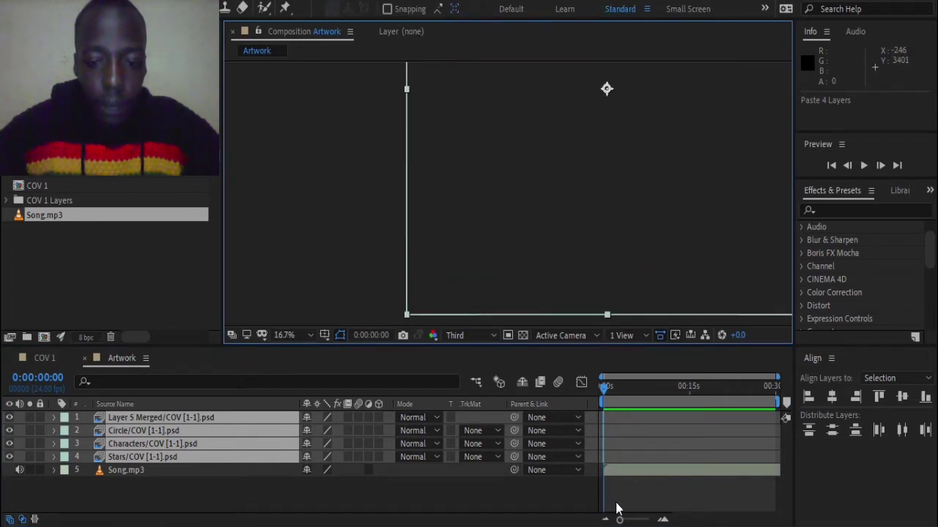
{"action": "left_click_drag", "start_coordinate": [619, 520], "coordinate": [652, 520]}
Enable Time Remapping on the four selected artwork layers
{"action": "right_click", "coordinate": [614, 443]}
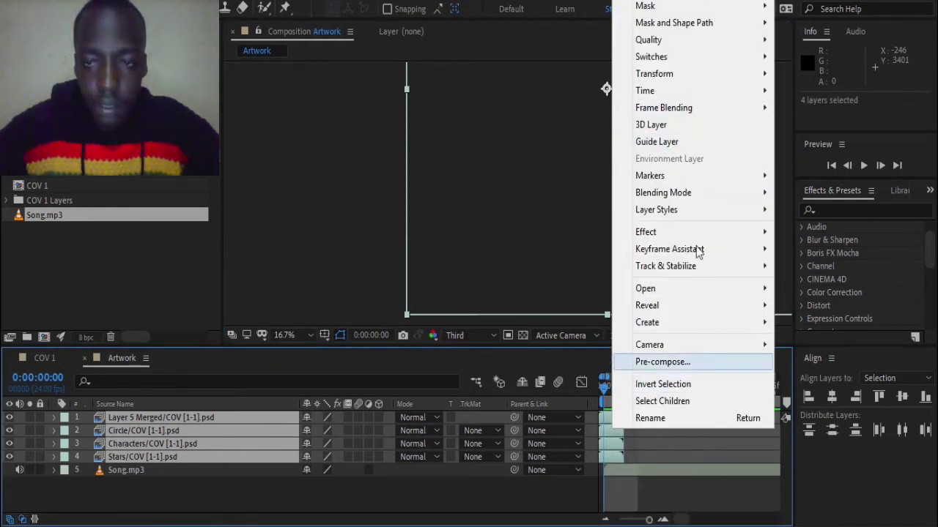
{"action": "mouse_move", "coordinate": [628, 98]}
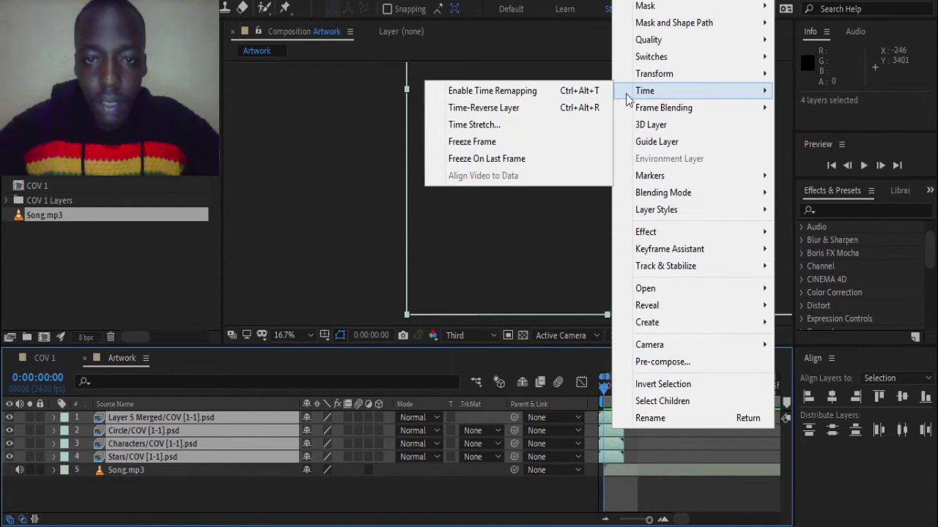
{"action": "left_click", "coordinate": [512, 92]}
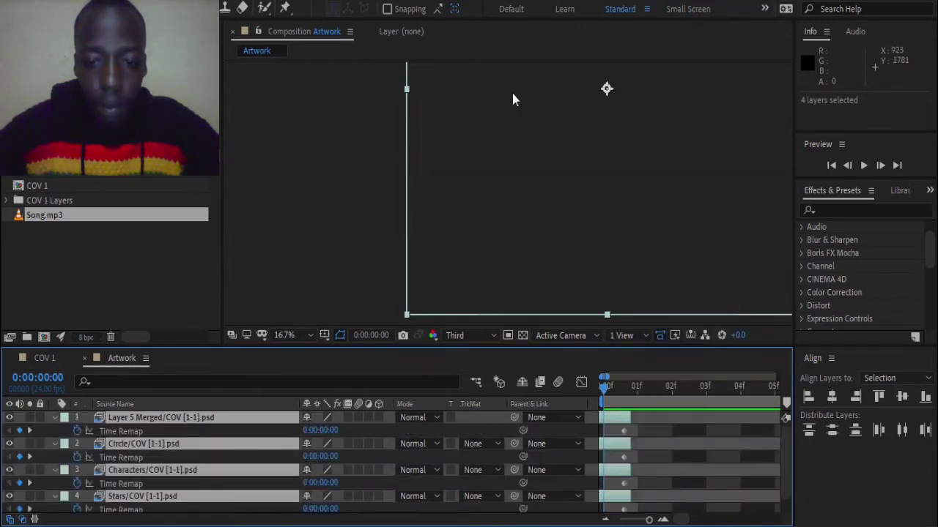
Stretch the four layers' out-points to the end of the 30-second composition
{"action": "left_click_drag", "start_coordinate": [648, 519], "coordinate": [625, 519]}
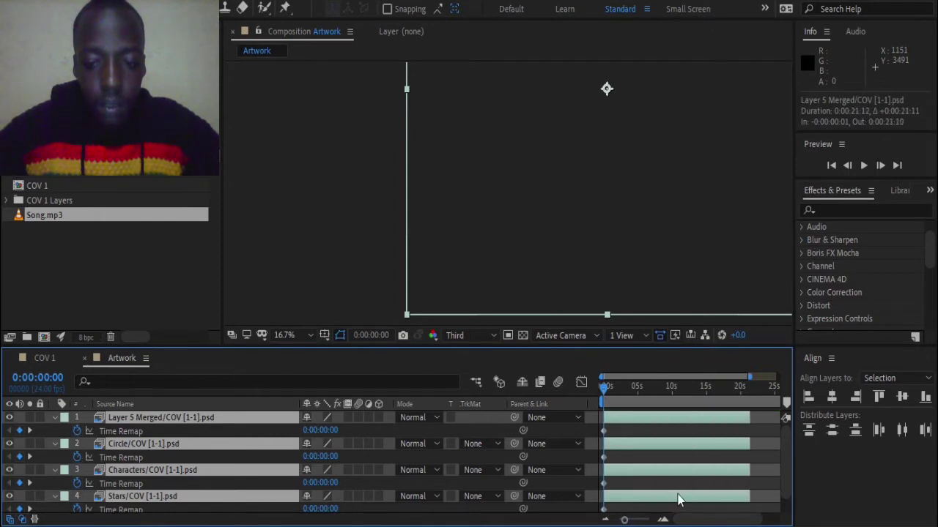
{"action": "left_click_drag", "start_coordinate": [625, 520], "coordinate": [618, 519]}
{"action": "left_click_drag", "start_coordinate": [731, 418], "coordinate": [784, 414]}
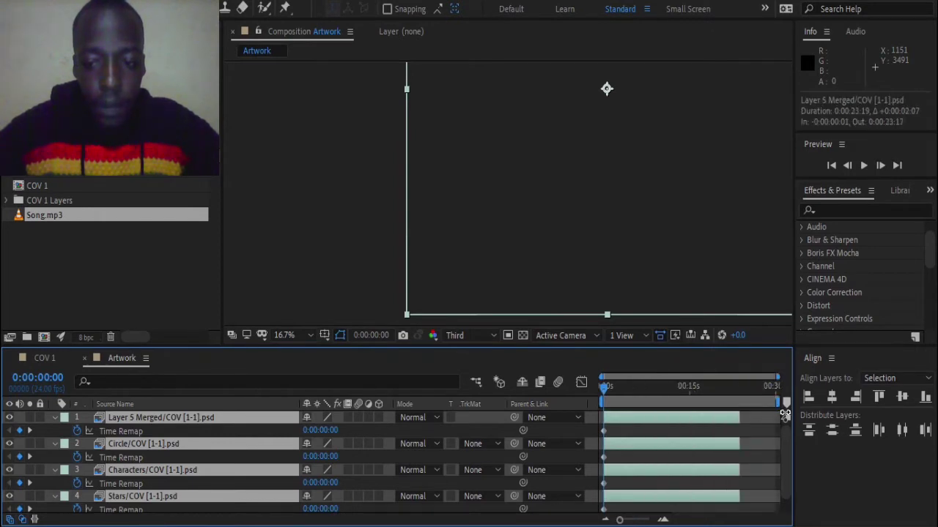
{"action": "left_click", "coordinate": [781, 395]}
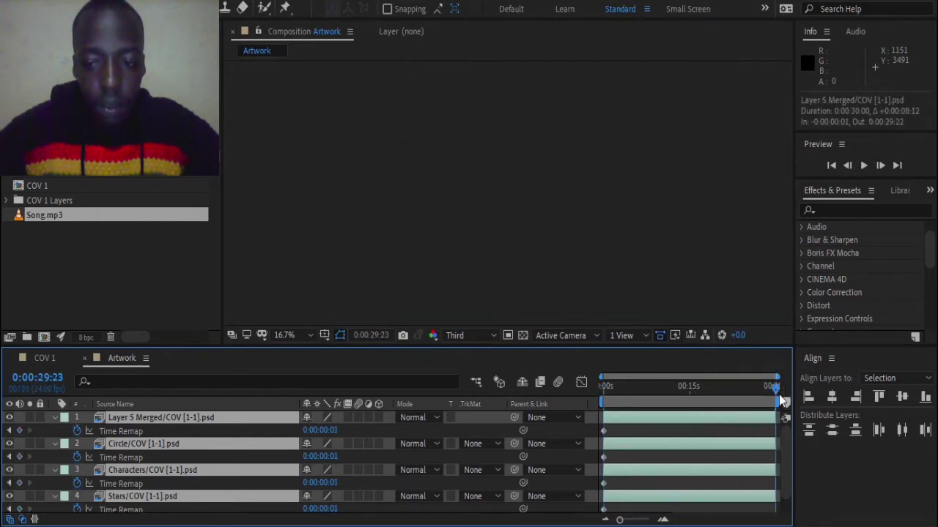
{"action": "left_click_drag", "start_coordinate": [628, 523], "coordinate": [659, 521]}
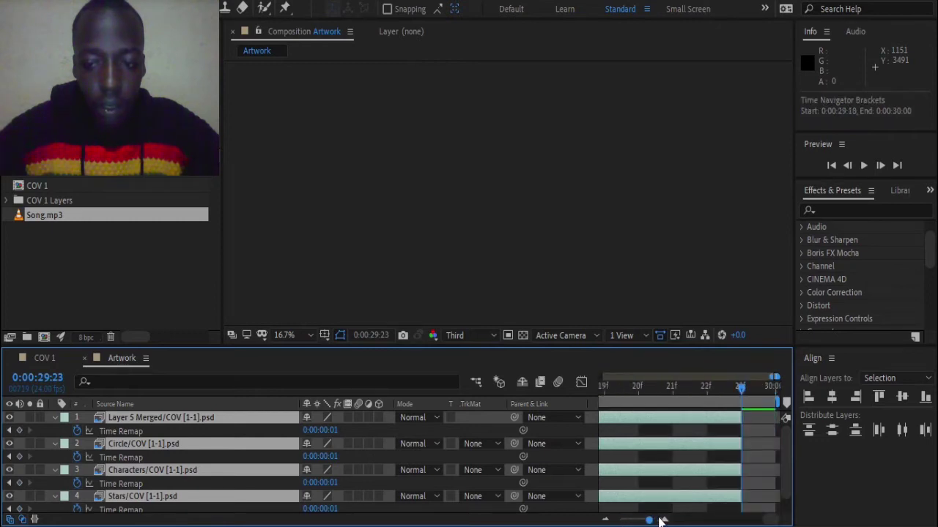
{"action": "left_click_drag", "start_coordinate": [737, 422], "coordinate": [776, 419]}
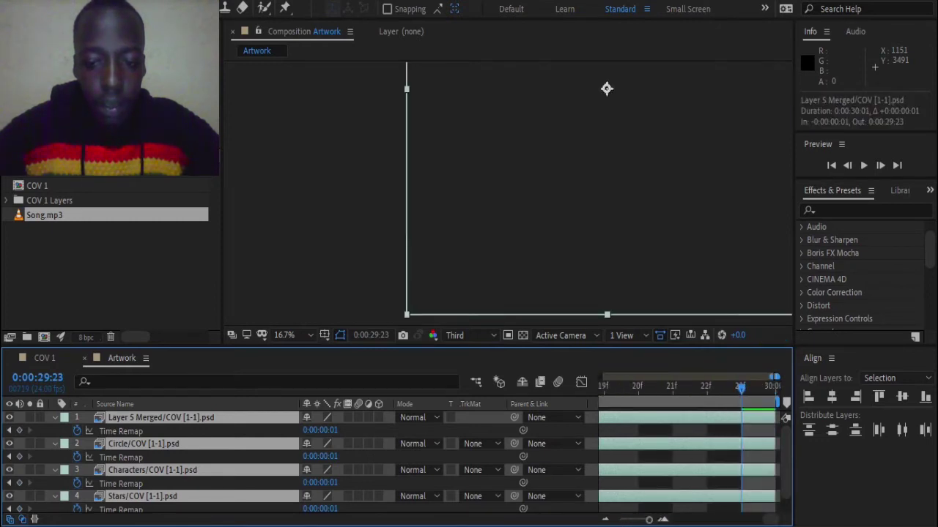
{"action": "left_click_drag", "start_coordinate": [648, 520], "coordinate": [590, 521]}
{"action": "scroll", "coordinate": [572, 193], "scroll_direction": "down", "scroll_amount": 2}
{"action": "scroll", "coordinate": [659, 220], "scroll_direction": "up", "scroll_amount": 1}
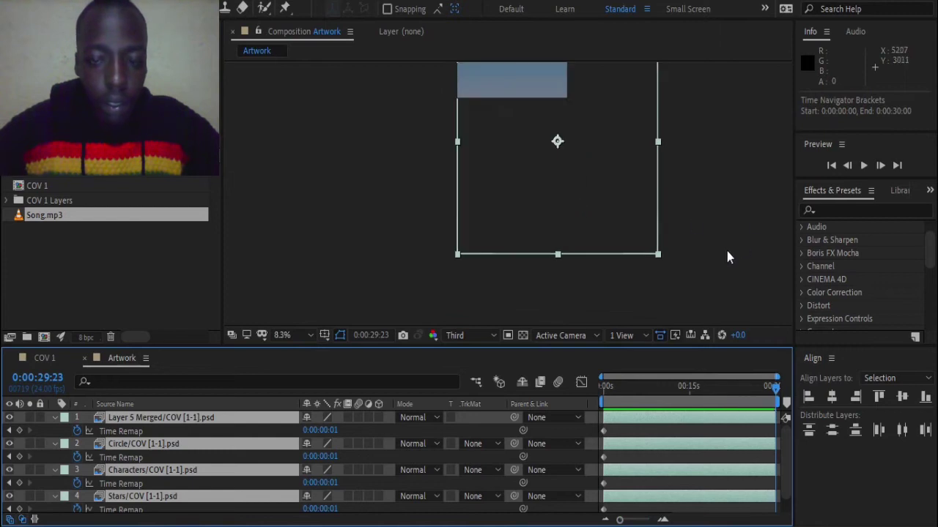
{"action": "scroll", "coordinate": [642, 230], "scroll_direction": "down", "scroll_amount": 1}
{"action": "scroll", "coordinate": [643, 230], "scroll_direction": "up", "scroll_amount": 1}
{"action": "scroll", "coordinate": [540, 210], "scroll_direction": "up", "scroll_amount": 1}
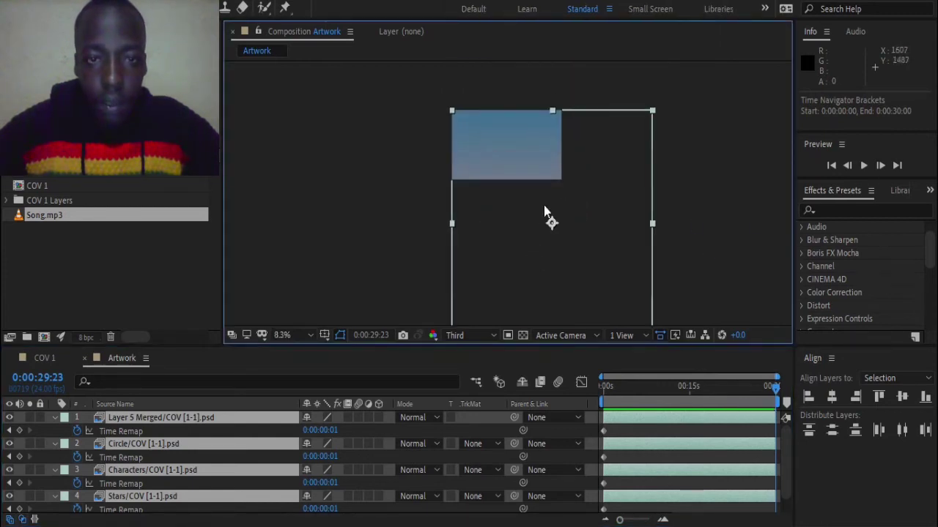
{"action": "scroll", "coordinate": [549, 216], "scroll_direction": "up", "scroll_amount": 1}
{"action": "scroll", "coordinate": [524, 279], "scroll_direction": "up", "scroll_amount": 1}
{"action": "scroll", "coordinate": [535, 269], "scroll_direction": "down", "scroll_amount": 1}
{"action": "scroll", "coordinate": [528, 255], "scroll_direction": "up", "scroll_amount": 1}
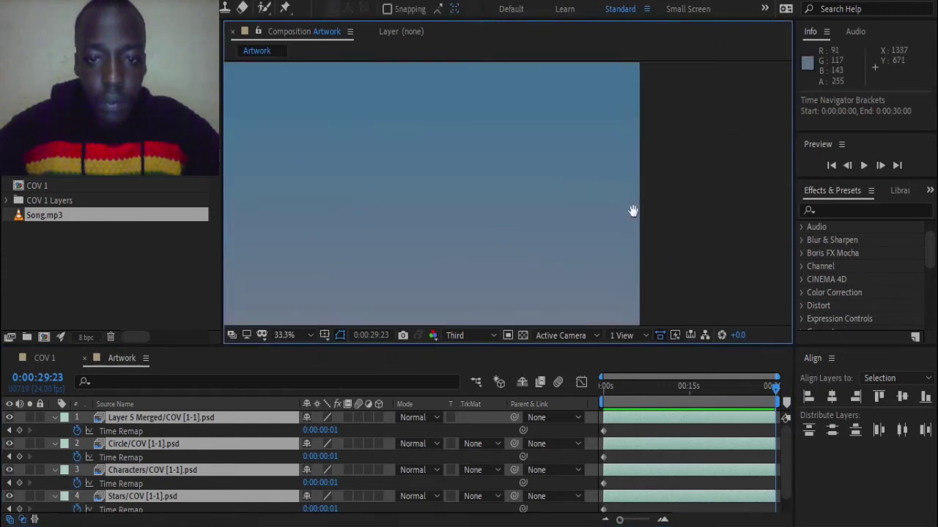
{"action": "scroll", "coordinate": [631, 217], "scroll_direction": "down", "scroll_amount": 1}
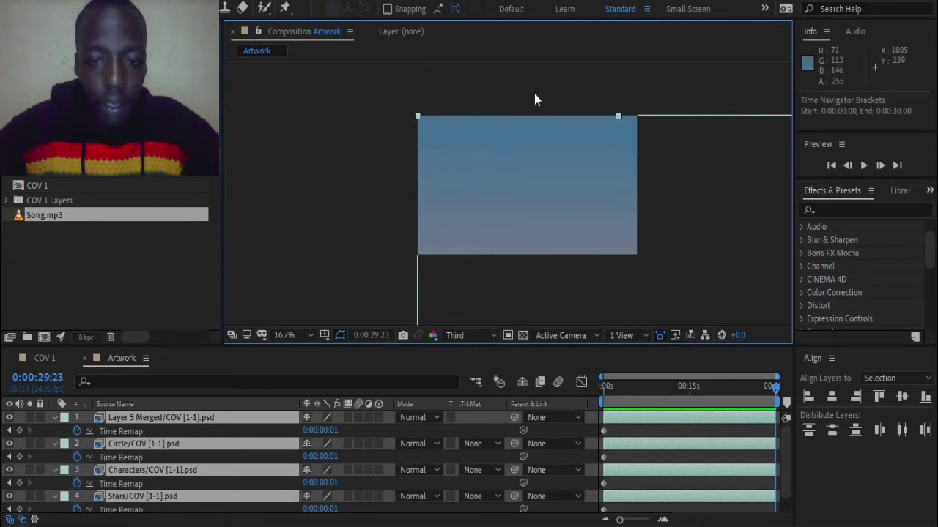
Move Layer 5 Merged below Stars to the fourth row and rename it BG
{"action": "left_click", "coordinate": [53, 417]}
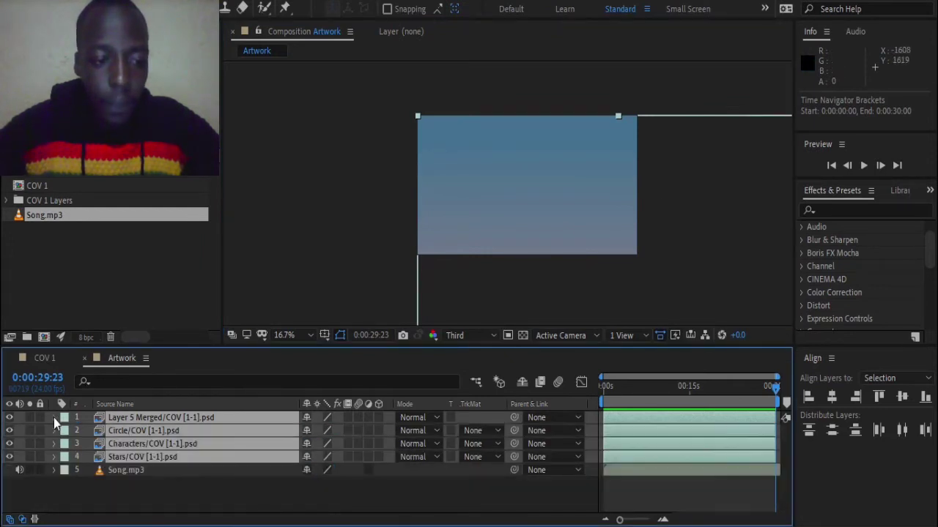
{"action": "left_click", "coordinate": [163, 486]}
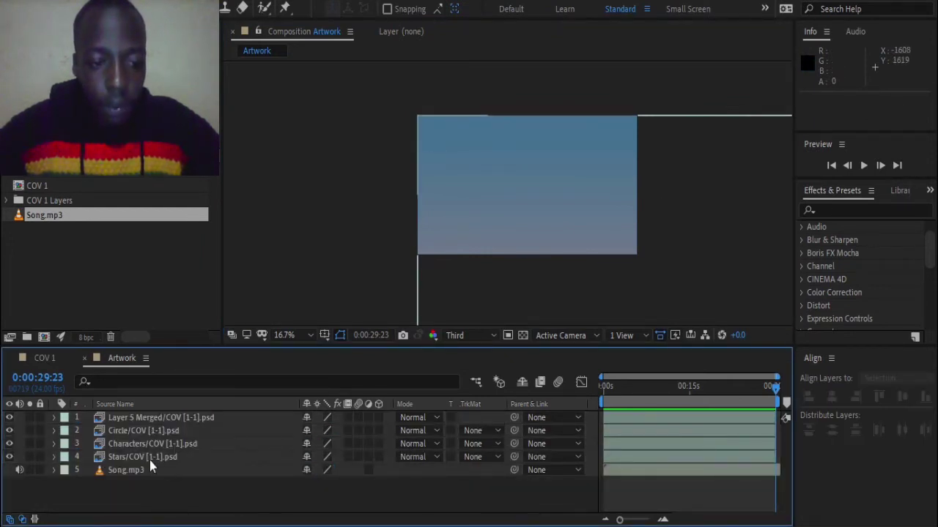
{"action": "left_click_drag", "start_coordinate": [155, 423], "coordinate": [156, 459]}
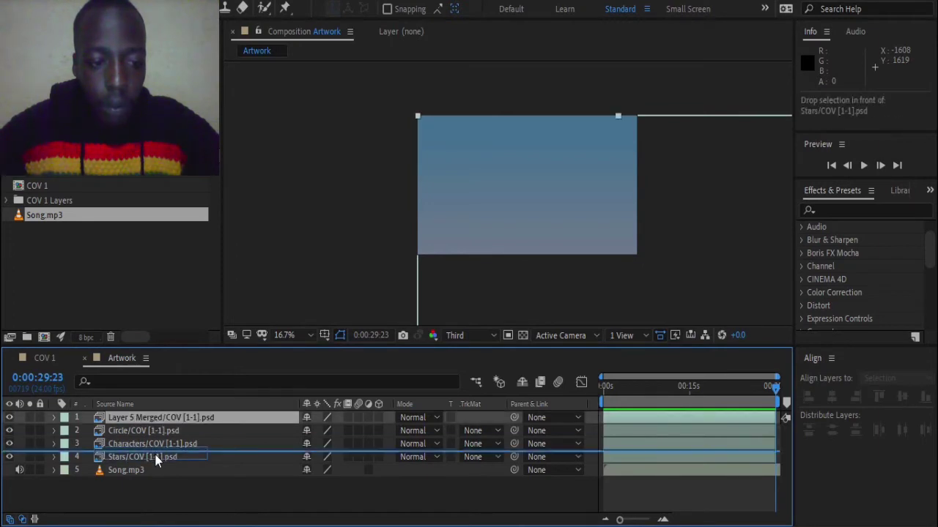
{"action": "right_click", "coordinate": [156, 460]}
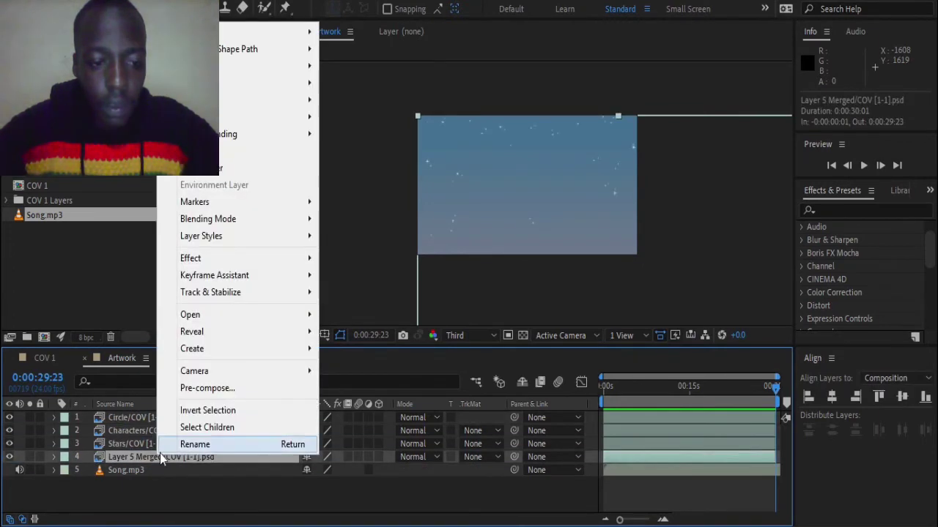
{"action": "left_click", "coordinate": [160, 452]}
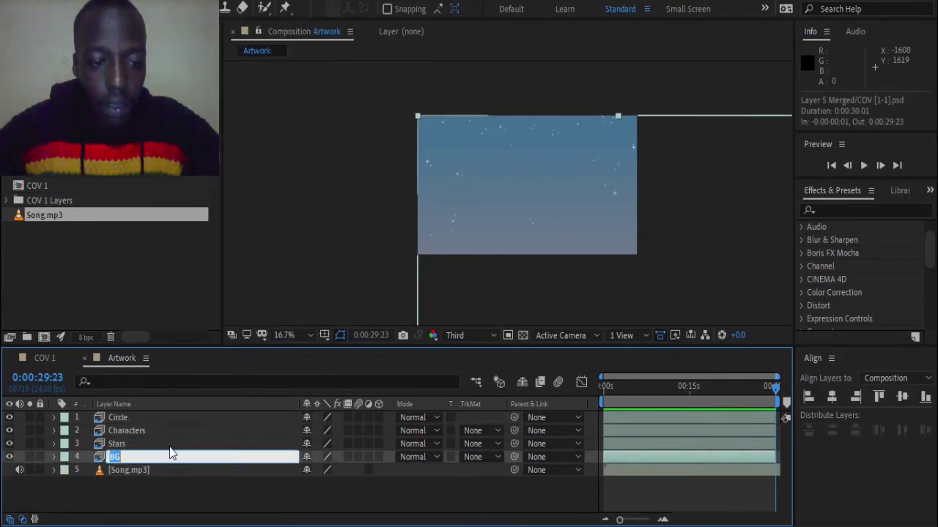
{"action": "left_click", "coordinate": [143, 507]}
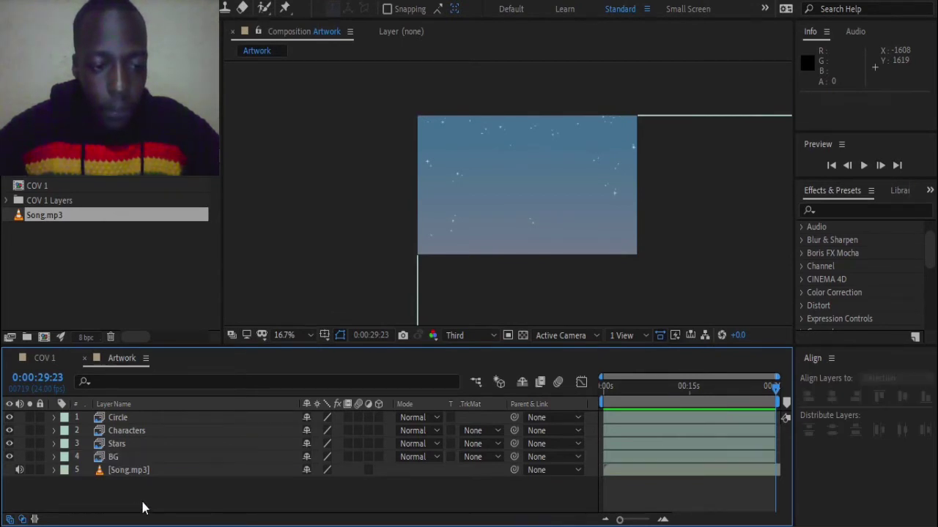
{"action": "left_click", "coordinate": [114, 457]}
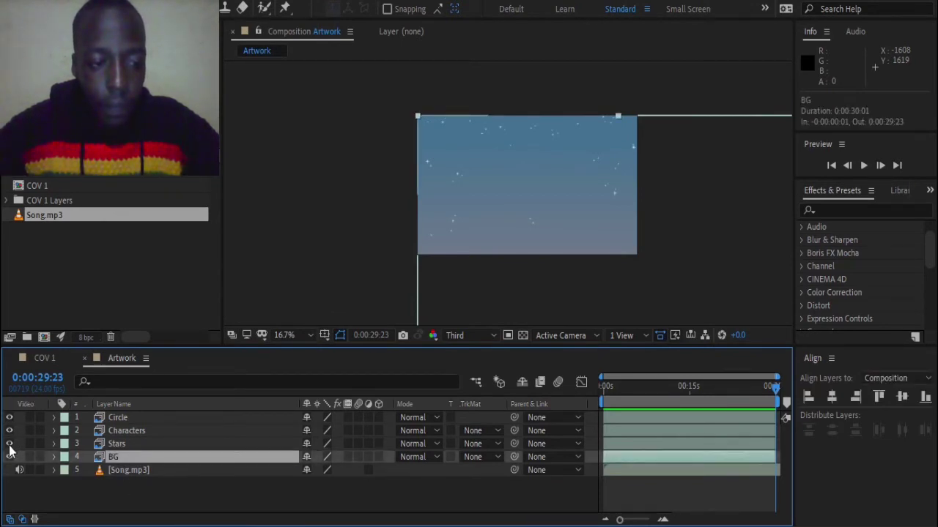
Hide the other layers, apply Fit to Comp on BG, then make Stars visible again
{"action": "left_click_drag", "start_coordinate": [9, 444], "coordinate": [9, 430]}
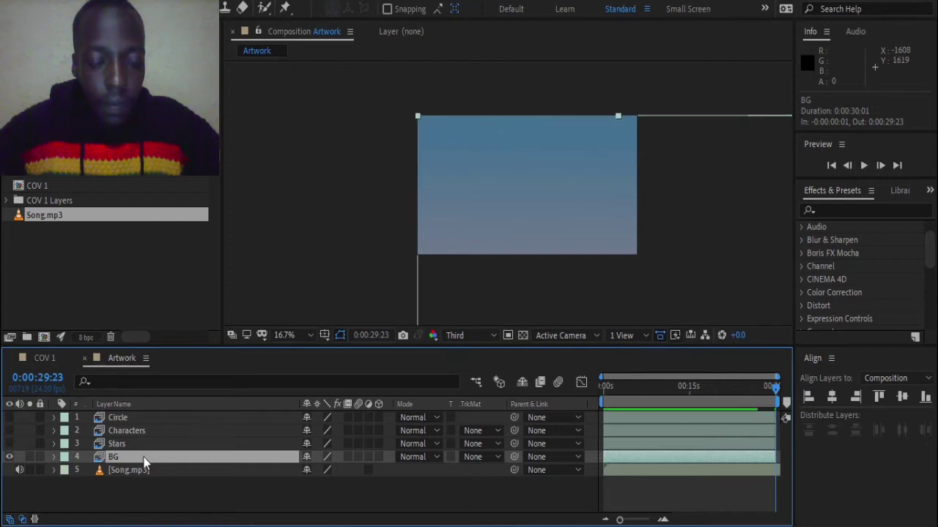
{"action": "right_click", "coordinate": [541, 191]}
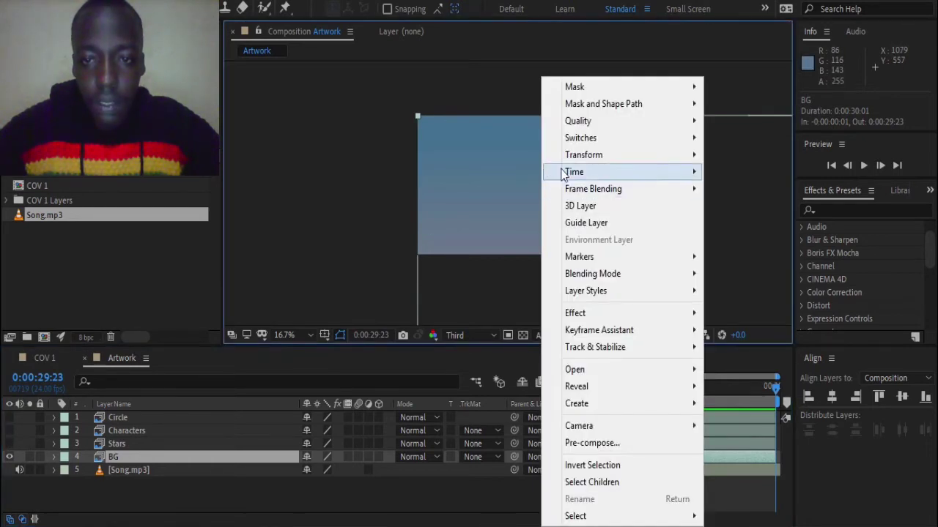
{"action": "mouse_move", "coordinate": [569, 158]}
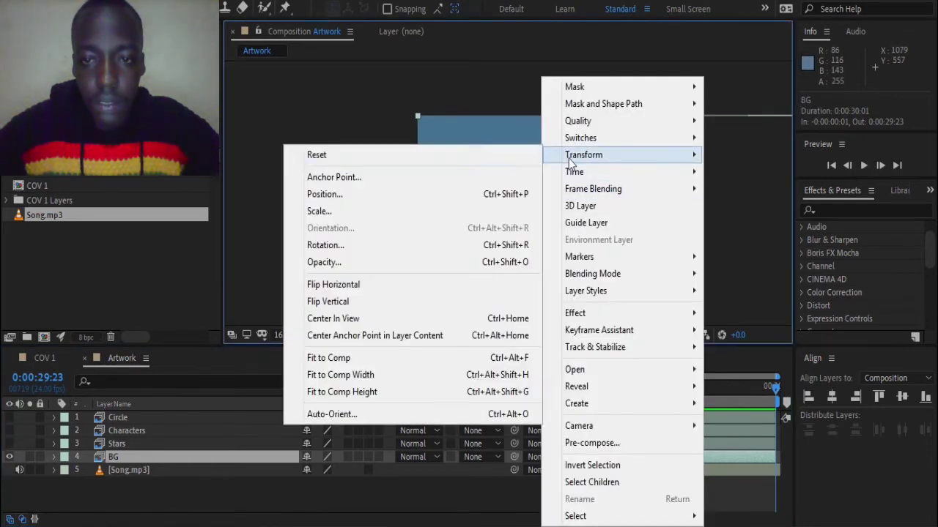
{"action": "left_click", "coordinate": [337, 358]}
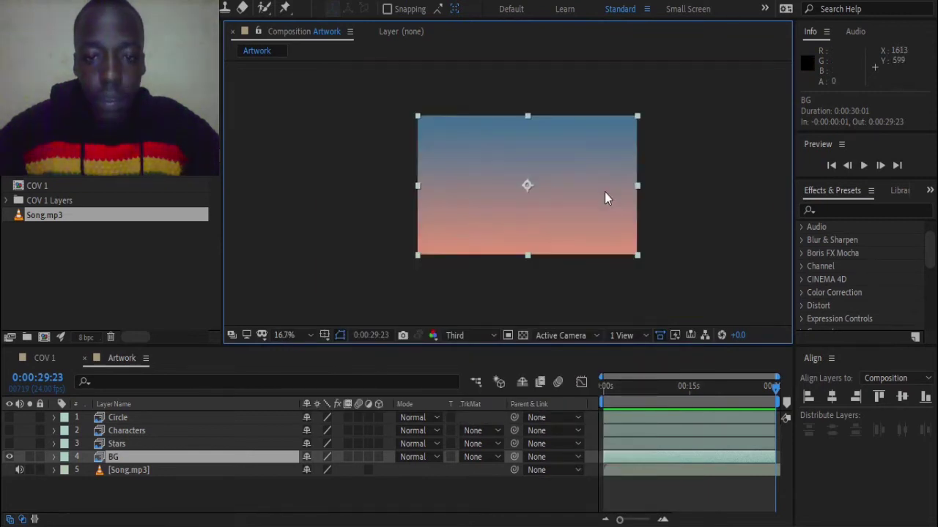
{"action": "left_click", "coordinate": [673, 230]}
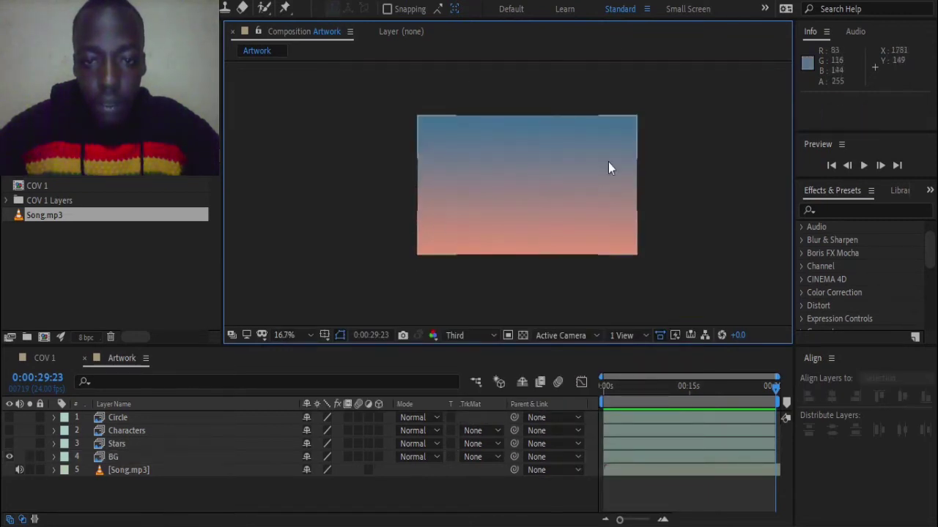
{"action": "left_click_drag", "start_coordinate": [603, 199], "coordinate": [572, 191]}
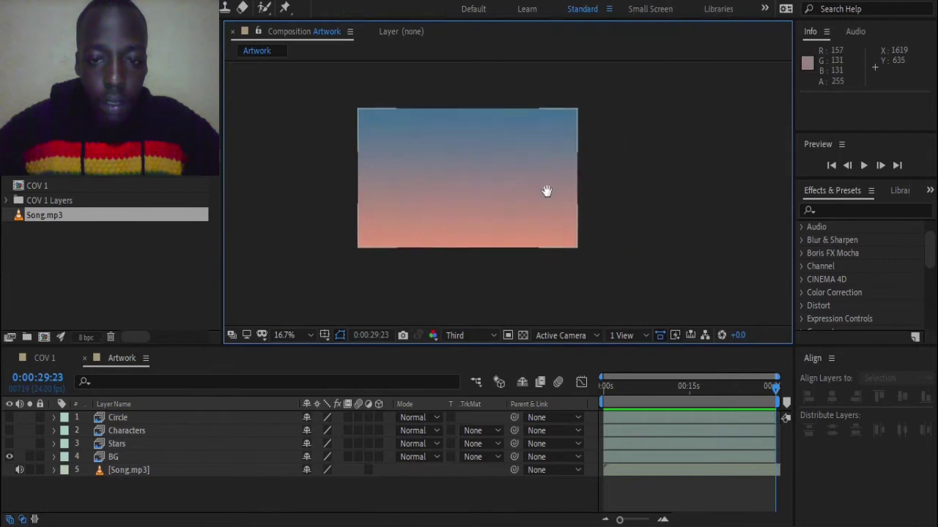
{"action": "left_click", "coordinate": [128, 444]}
{"action": "left_click", "coordinate": [9, 444]}
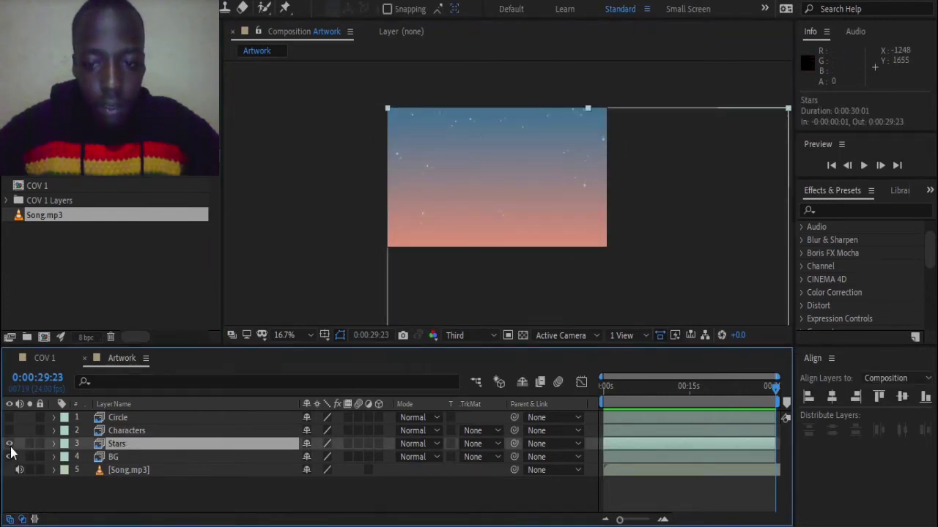
Fit the Stars layer to the composition with Transform > Fit to Comp
{"action": "right_click", "coordinate": [573, 192]}
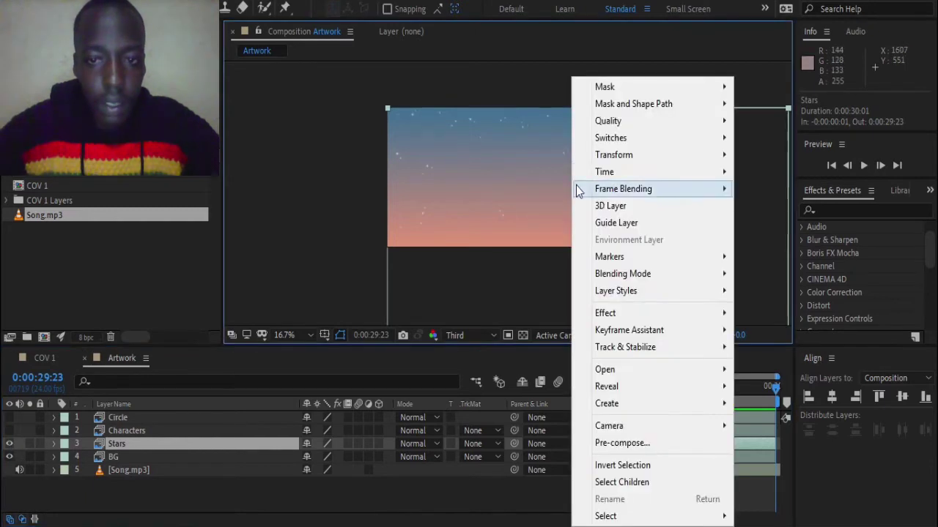
{"action": "mouse_move", "coordinate": [602, 163]}
{"action": "left_click", "coordinate": [353, 357]}
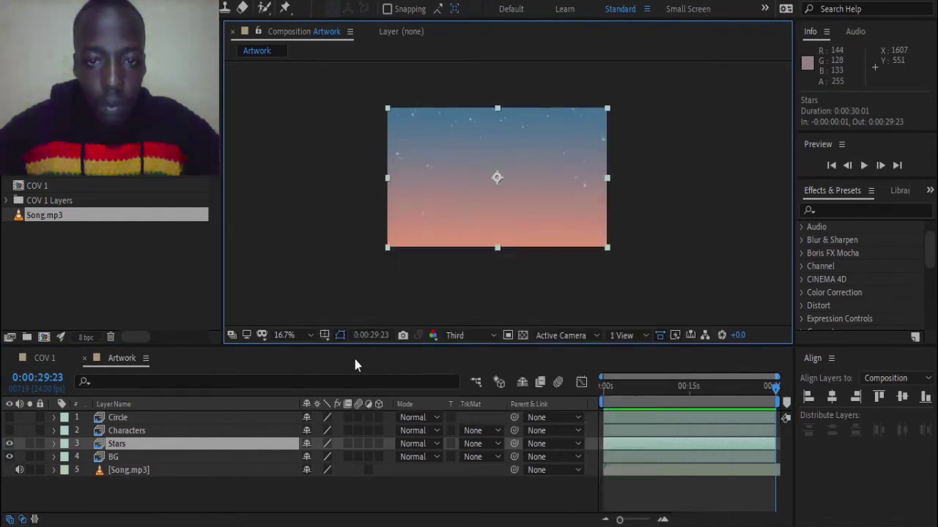
{"action": "key", "text": "period"}
{"action": "key", "text": "period"}
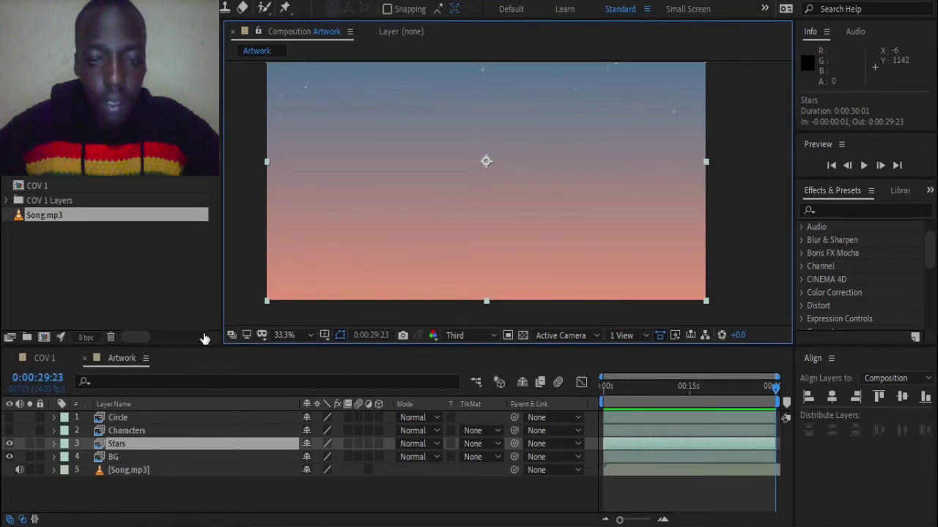
{"action": "left_click_drag", "start_coordinate": [590, 145], "coordinate": [624, 181]}
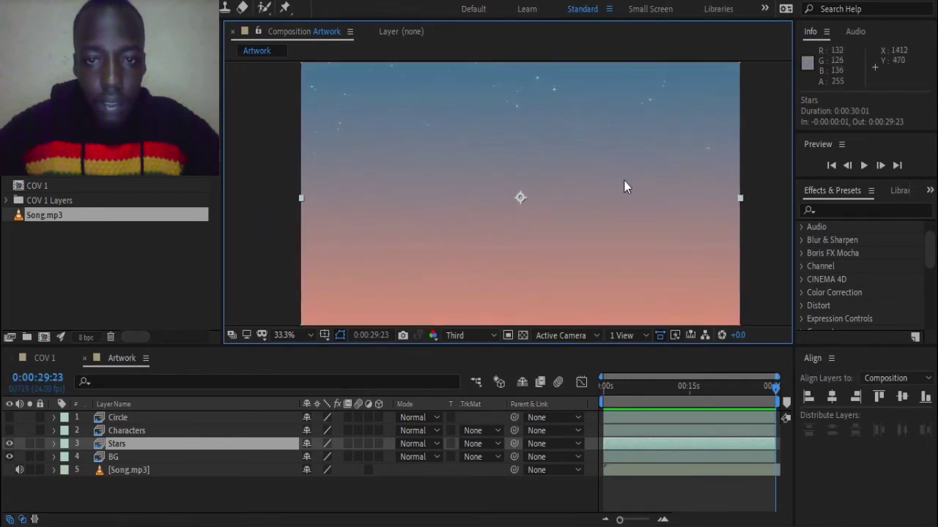
{"action": "key", "text": "comma"}
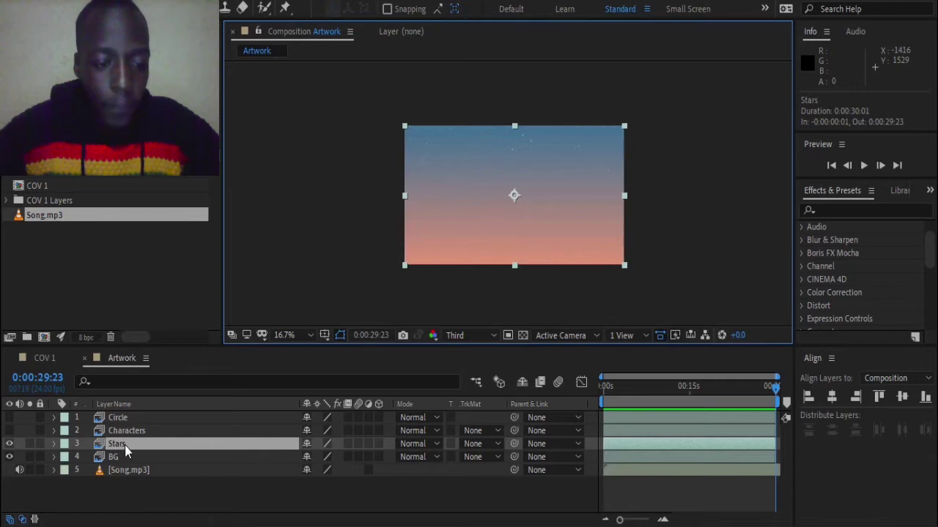
Shrink the Stars layer's Scale to 50, 28.1%
{"action": "key", "text": "s"}
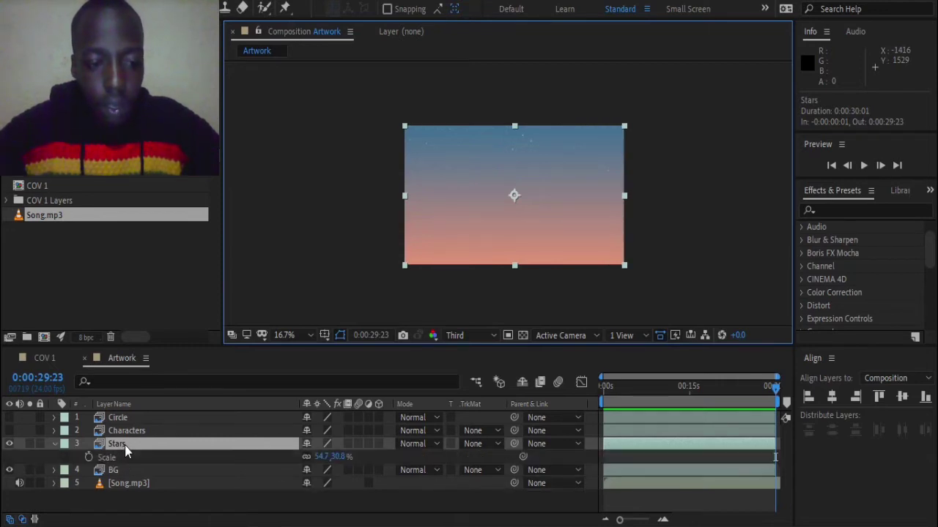
{"action": "left_click", "coordinate": [322, 457]}
{"action": "scroll", "coordinate": [513, 244], "scroll_direction": "up", "scroll_amount": 1}
{"action": "type", "text": "50"}
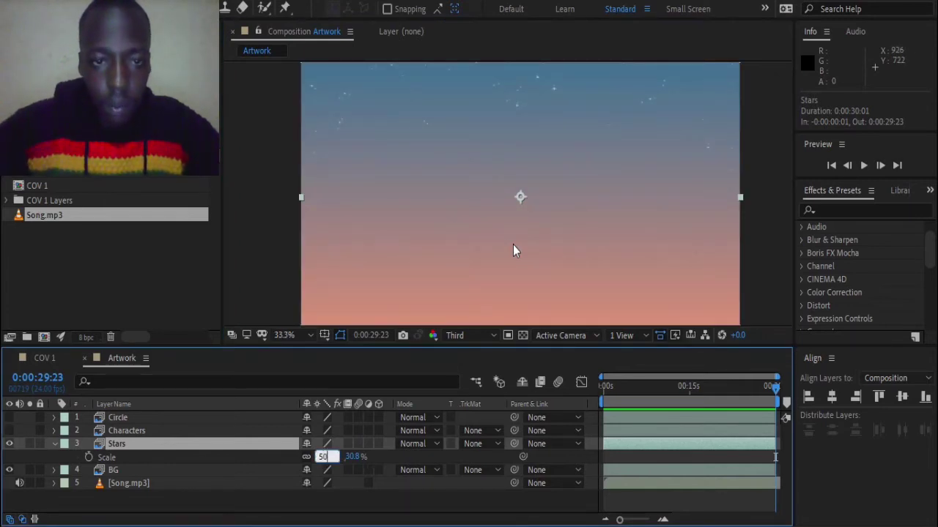
{"action": "key", "text": "Return"}
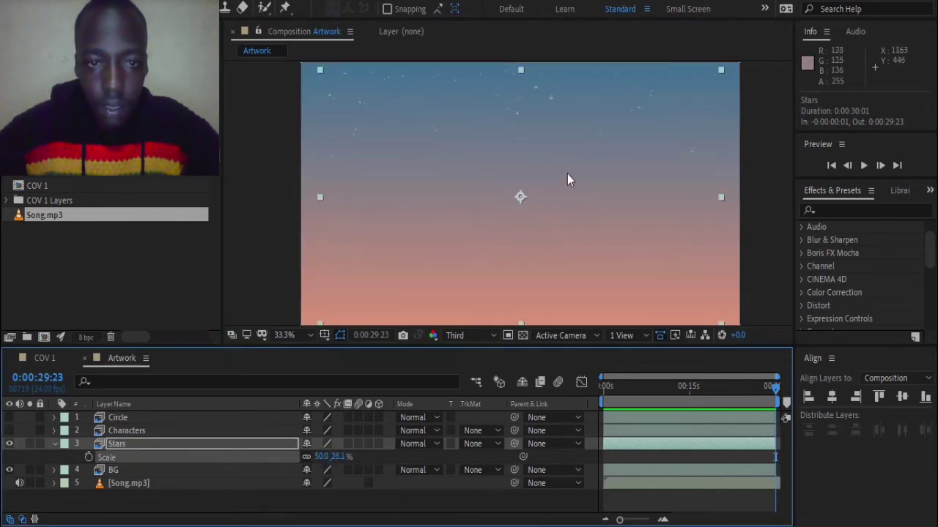
{"action": "key", "text": "comma"}
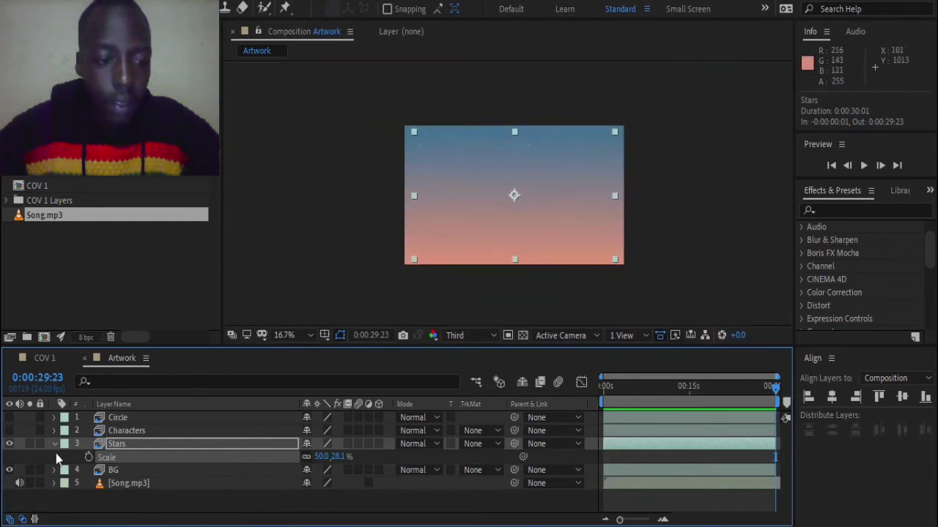
{"action": "left_click", "coordinate": [55, 445]}
{"action": "left_click", "coordinate": [98, 499]}
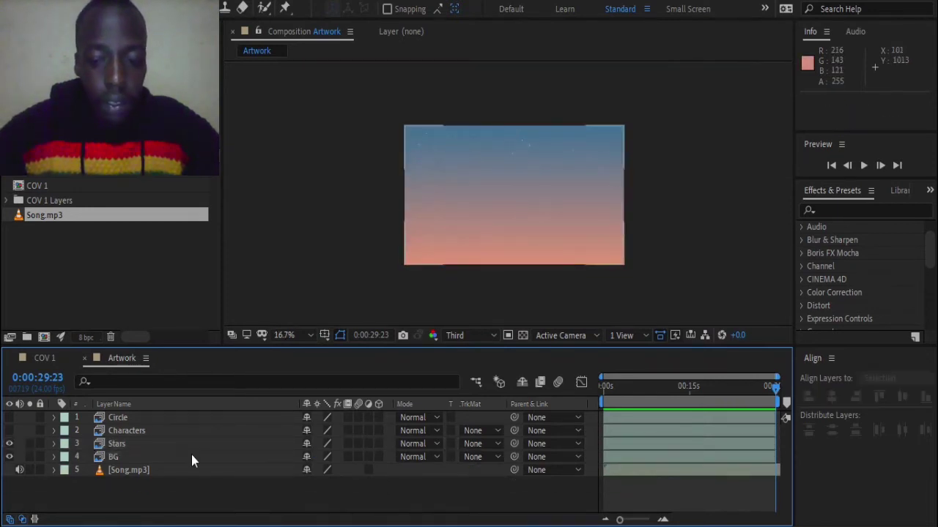
Keyframe the Stars layer's Opacity at 0% on the first frame
{"action": "left_click", "coordinate": [120, 441]}
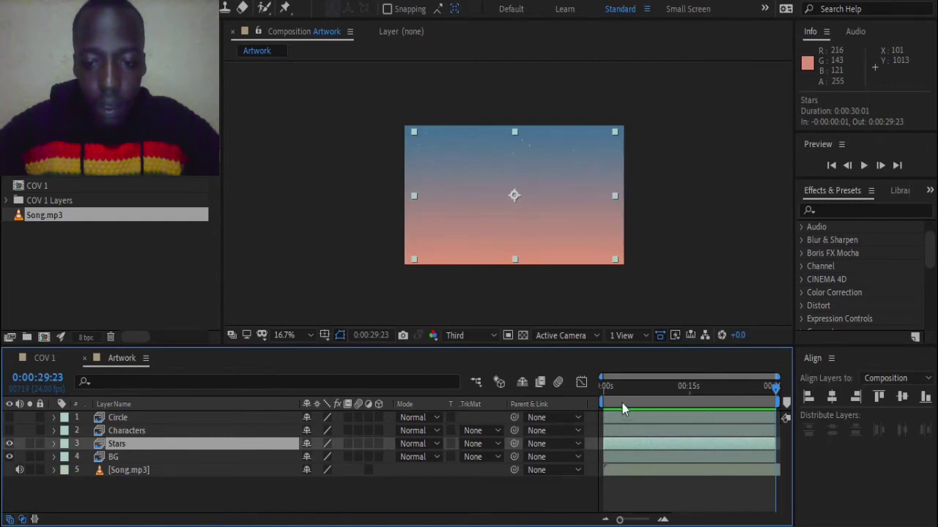
{"action": "key", "text": "Home"}
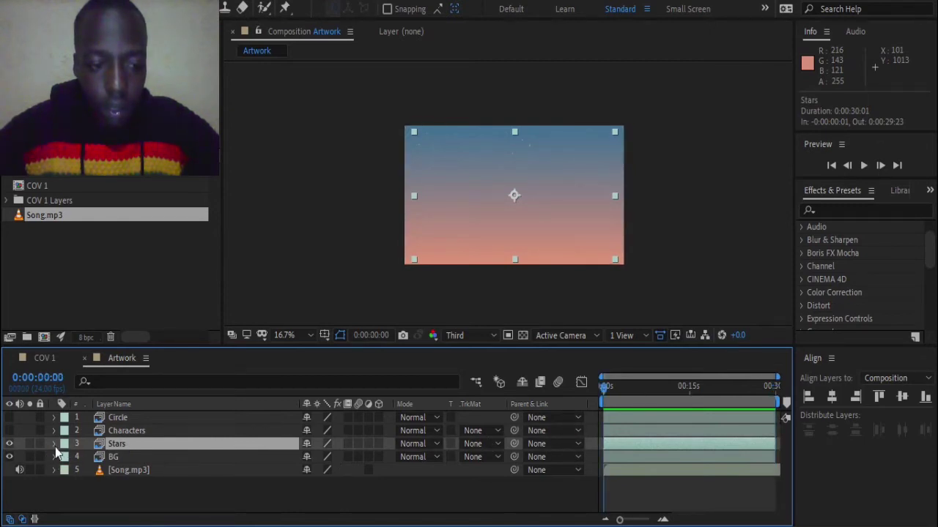
{"action": "left_click", "coordinate": [55, 445]}
{"action": "scroll", "coordinate": [76, 459], "scroll_direction": "down", "scroll_amount": 1}
{"action": "scroll", "coordinate": [74, 501], "scroll_direction": "down", "scroll_amount": 1}
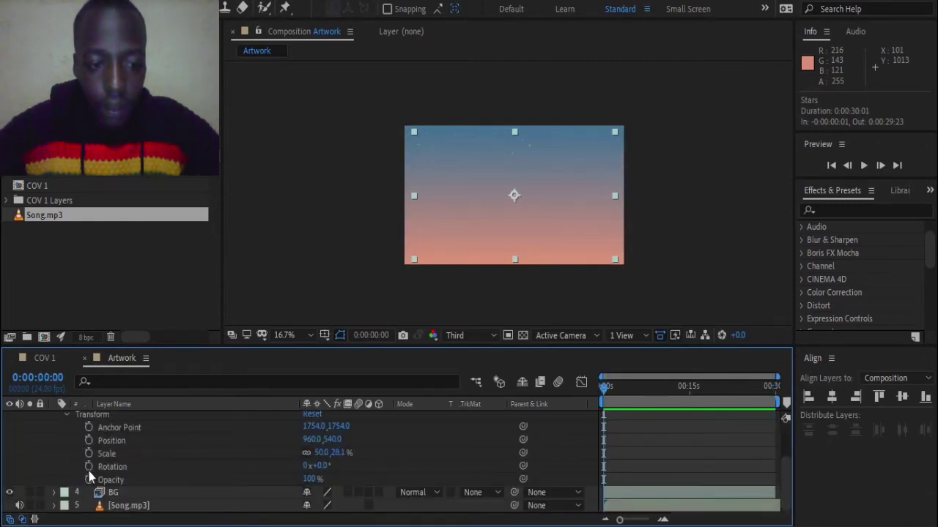
{"action": "left_click", "coordinate": [254, 481]}
{"action": "left_click", "coordinate": [311, 480]}
{"action": "type", "text": "0"}
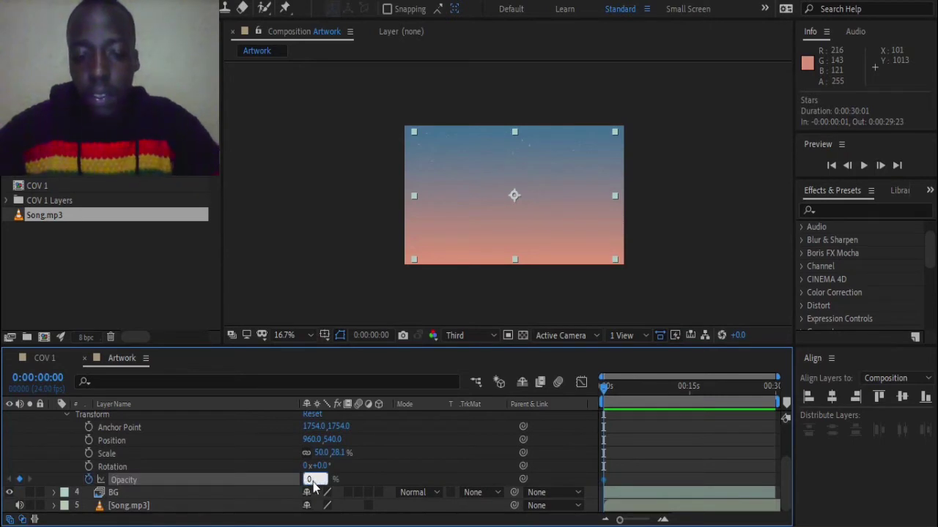
{"action": "left_click", "coordinate": [735, 386]}
Key the Stars Opacity to 100% at the end of the composition
{"action": "key", "text": "End"}
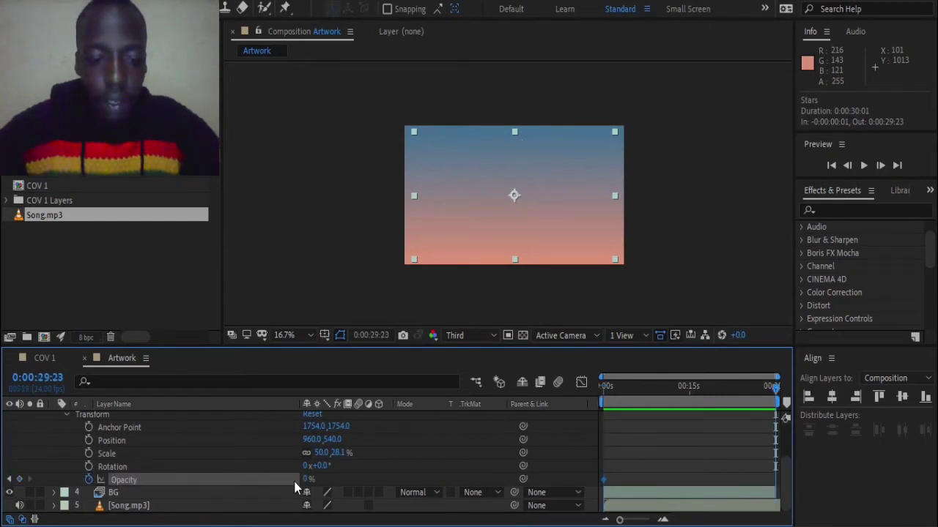
{"action": "left_click", "coordinate": [306, 478]}
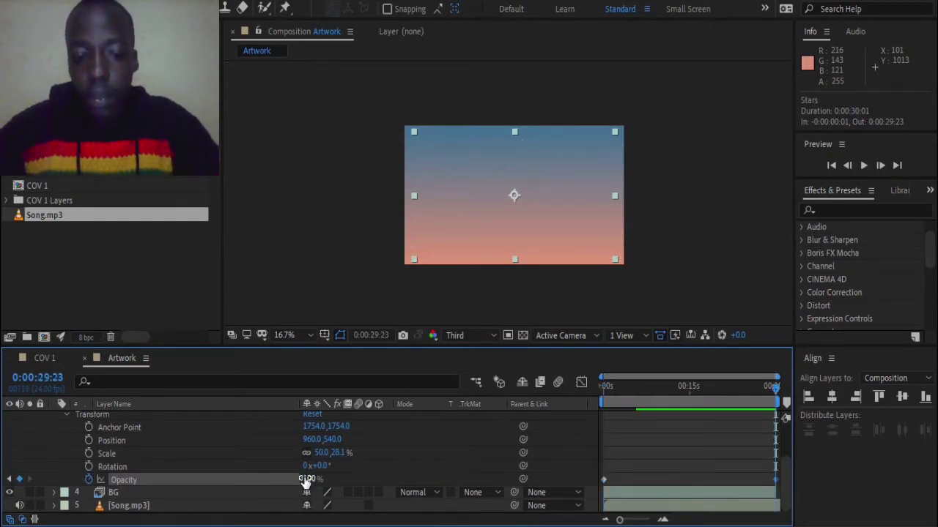
{"action": "type", "text": "100"}
{"action": "key", "text": "Return"}
{"action": "key", "text": "Home"}
Scrub the timeline to preview the stars fading in
{"action": "scroll", "coordinate": [423, 207], "scroll_direction": "up", "scroll_amount": 2}
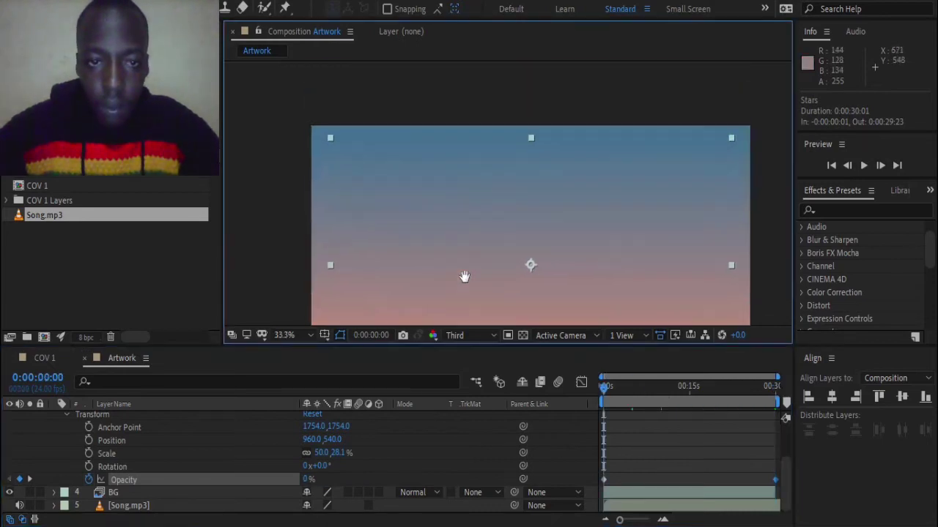
{"action": "key", "text": "period"}
{"action": "left_click_drag", "start_coordinate": [493, 259], "coordinate": [550, 264]}
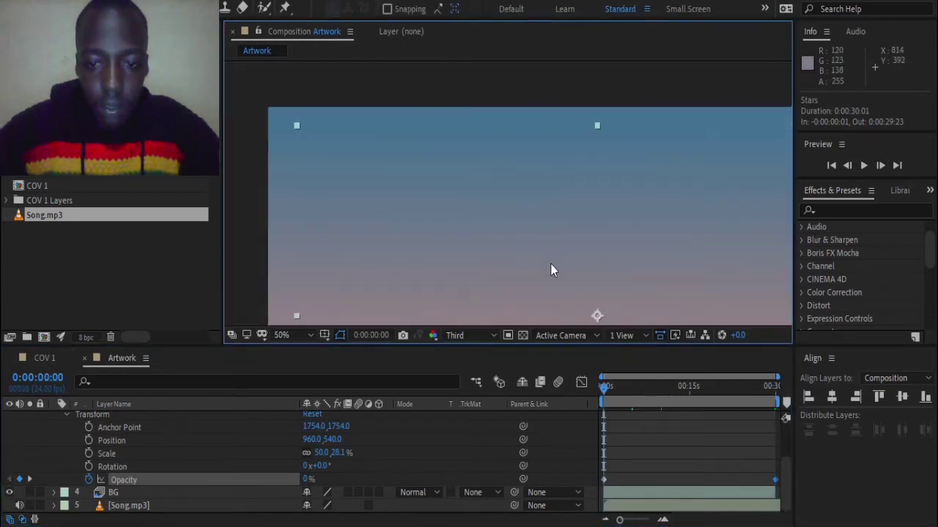
{"action": "mouse_move", "coordinate": [606, 393]}
{"action": "left_mouse_down"}
{"action": "mouse_move", "coordinate": [682, 412]}
{"action": "mouse_move", "coordinate": [714, 403]}
{"action": "mouse_move", "coordinate": [771, 438]}
{"action": "left_mouse_up"}
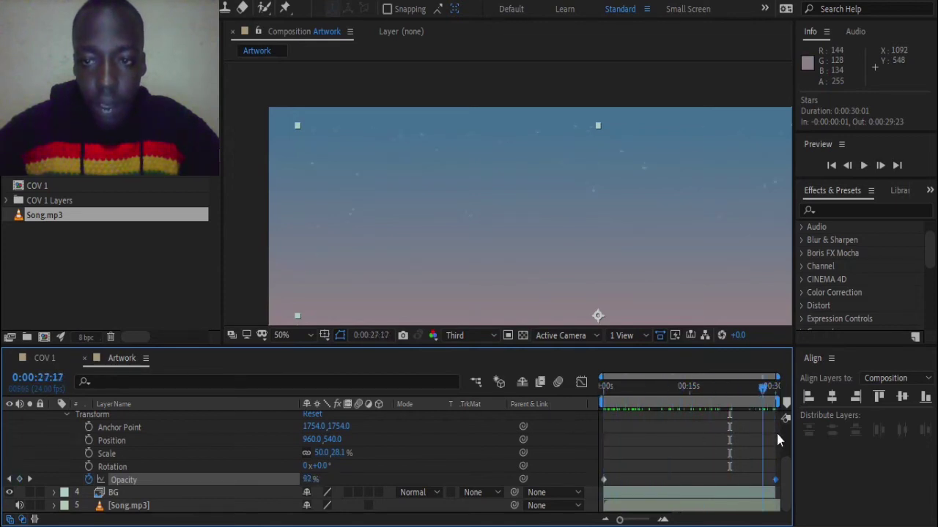
{"action": "left_click_drag", "start_coordinate": [771, 434], "coordinate": [537, 438]}
{"action": "scroll", "coordinate": [63, 445], "scroll_direction": "up", "scroll_amount": 2}
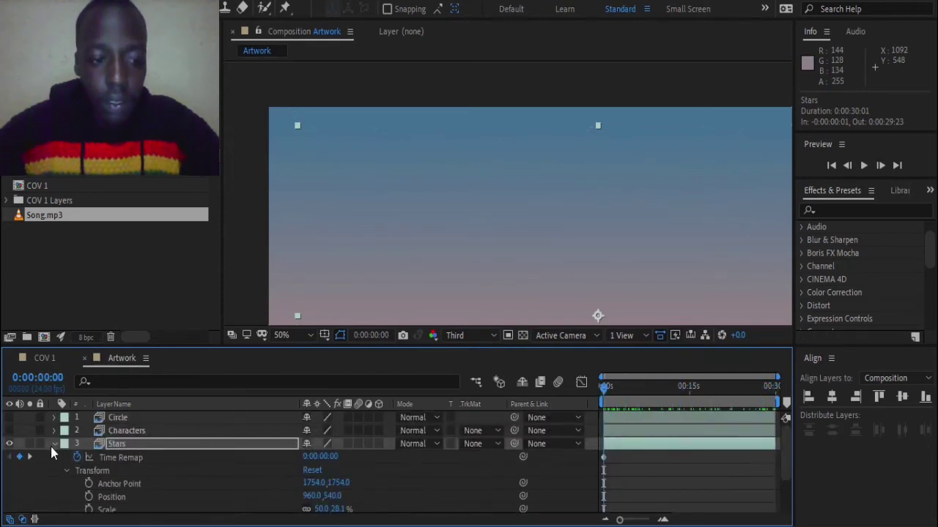
{"action": "left_click", "coordinate": [53, 444]}
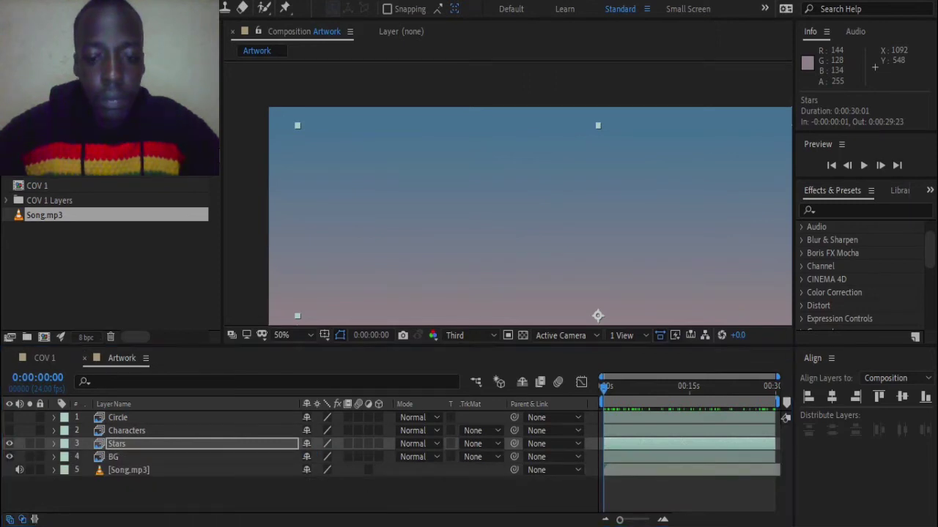
Set the viewer magnification to Fit, then zoom to 33.3% to show the whole Artwork frame
{"action": "left_click", "coordinate": [291, 335]}
{"action": "left_click", "coordinate": [292, 61]}
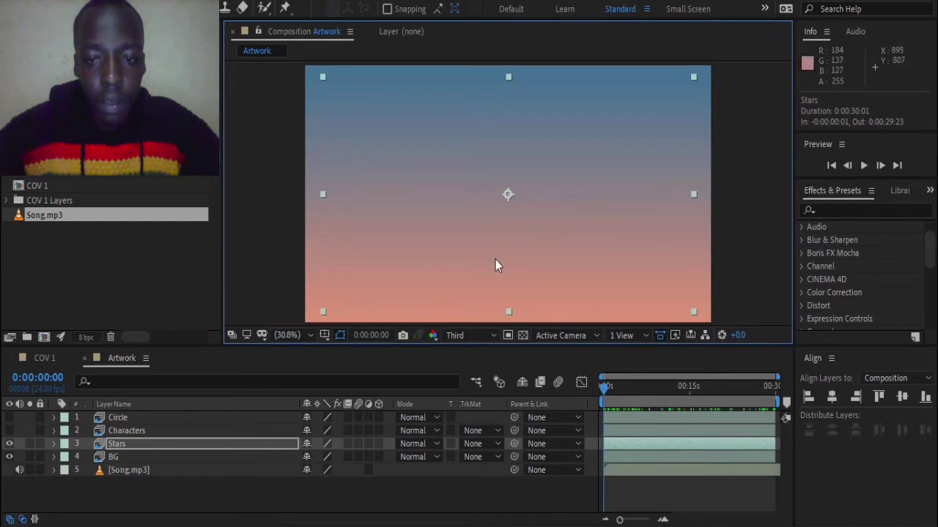
{"action": "scroll", "coordinate": [496, 259], "scroll_direction": "down", "scroll_amount": 2}
{"action": "scroll", "coordinate": [495, 259], "scroll_direction": "up", "scroll_amount": 2}
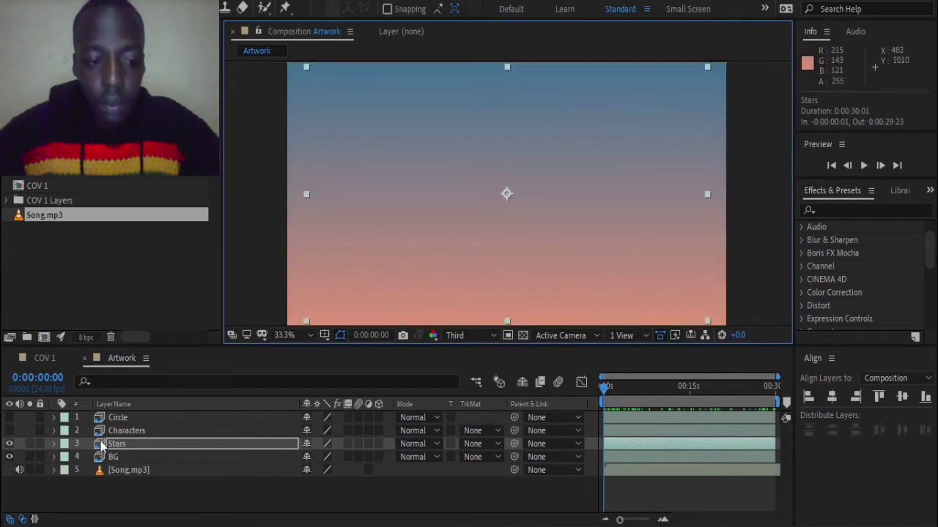
Centre the Characters layer horizontally and vertically in the composition
{"action": "left_click", "coordinate": [126, 432]}
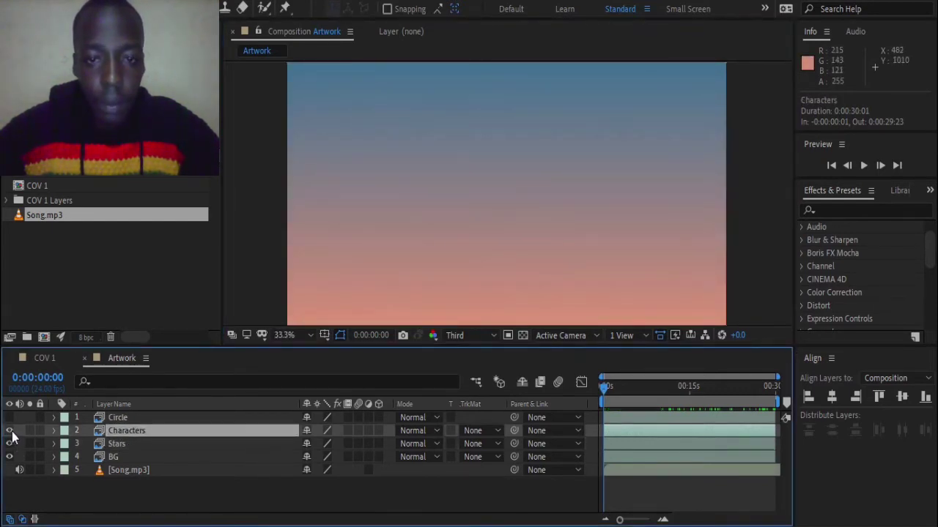
{"action": "scroll", "coordinate": [528, 175], "scroll_direction": "down", "scroll_amount": 4}
{"action": "scroll", "coordinate": [541, 199], "scroll_direction": "up", "scroll_amount": 2}
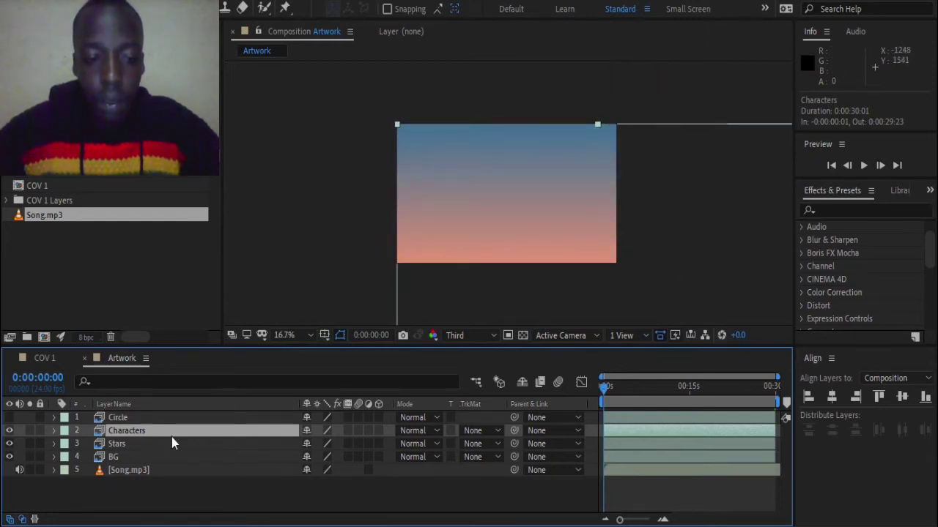
{"action": "key", "text": "apostrophe"}
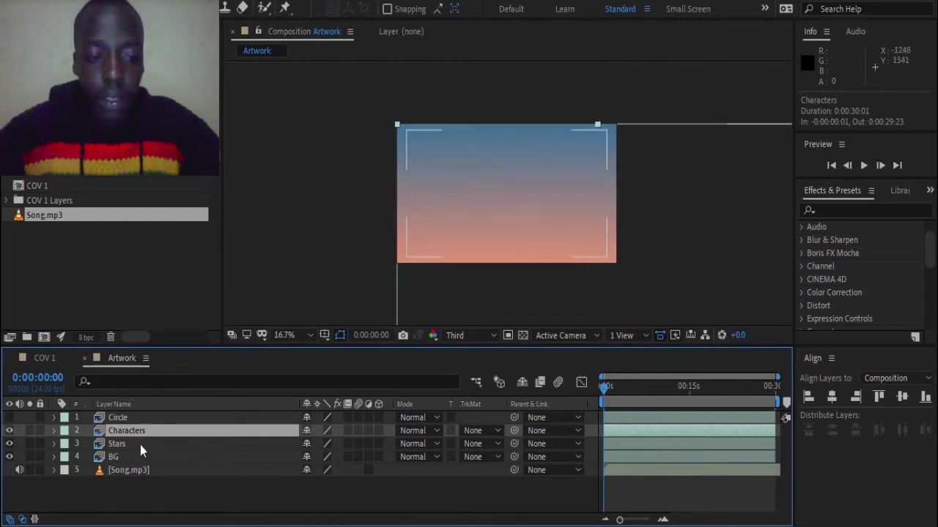
{"action": "key", "text": "apostrophe"}
{"action": "left_click", "coordinate": [833, 397]}
{"action": "left_click", "coordinate": [902, 397]}
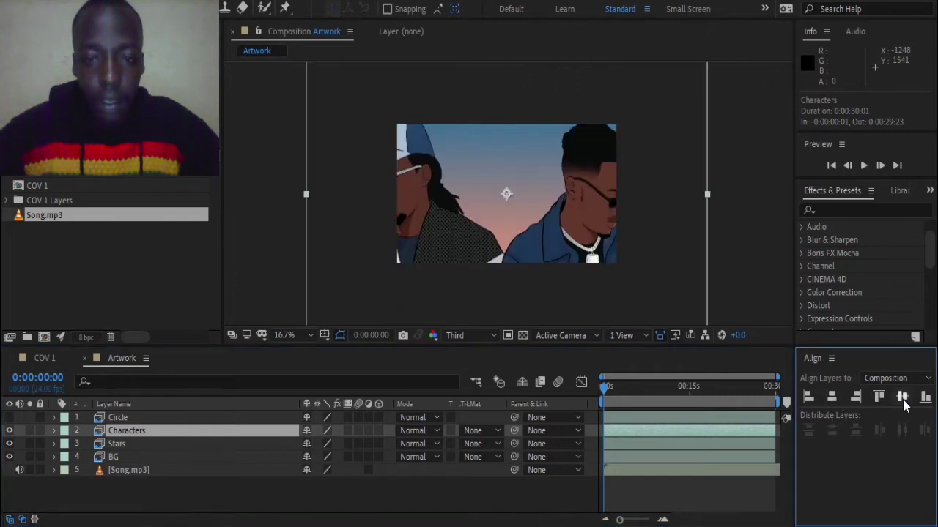
{"action": "left_click_drag", "start_coordinate": [617, 194], "coordinate": [565, 115]}
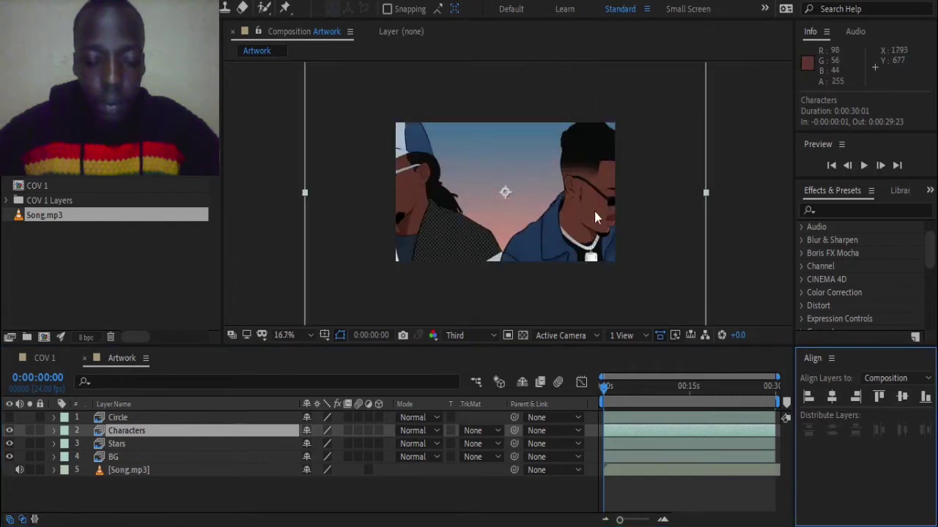
Scale the Characters layer down to 30%
{"action": "key", "text": "s"}
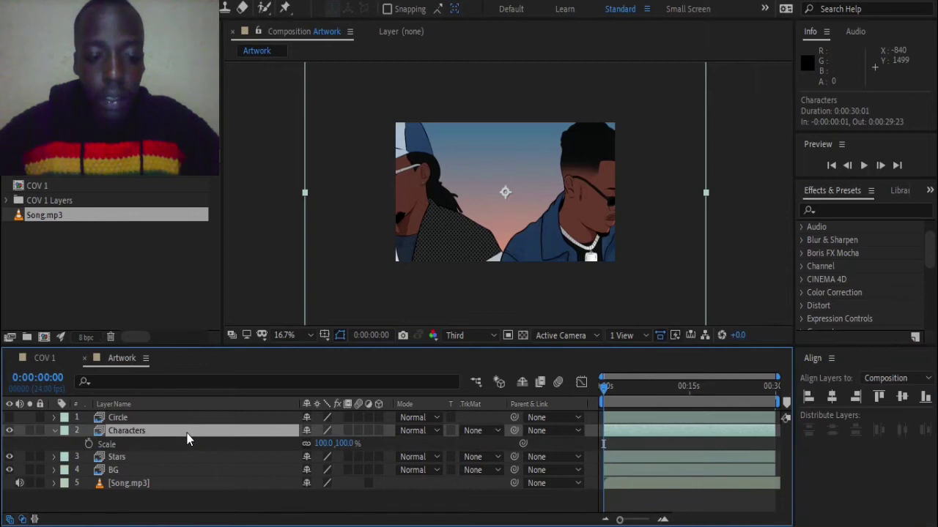
{"action": "left_click", "coordinate": [326, 443]}
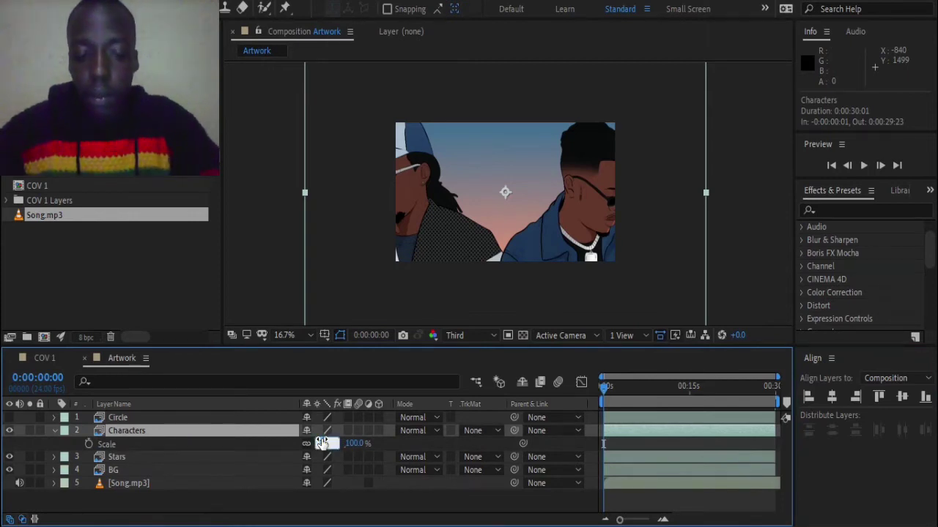
{"action": "type", "text": "30"}
{"action": "key", "text": "Return"}
{"action": "scroll", "coordinate": [554, 215], "scroll_direction": "up", "scroll_amount": 2}
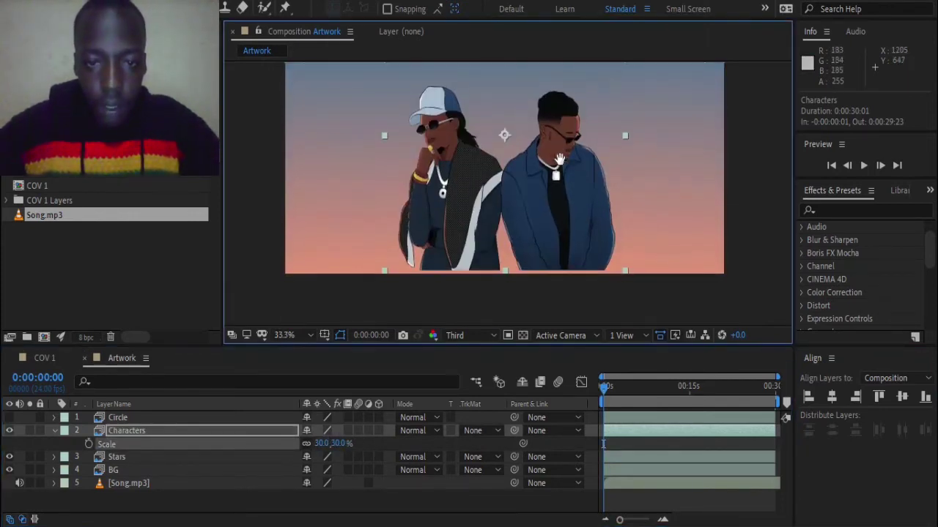
{"action": "left_click_drag", "start_coordinate": [569, 242], "coordinate": [562, 219]}
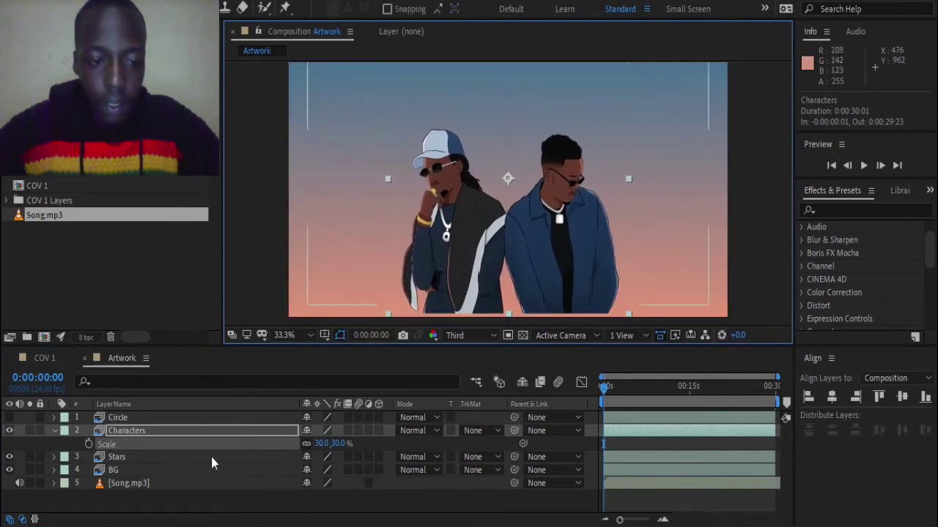
Lower the Characters layer by nudging its Position Y to 556
{"action": "key", "text": "p"}
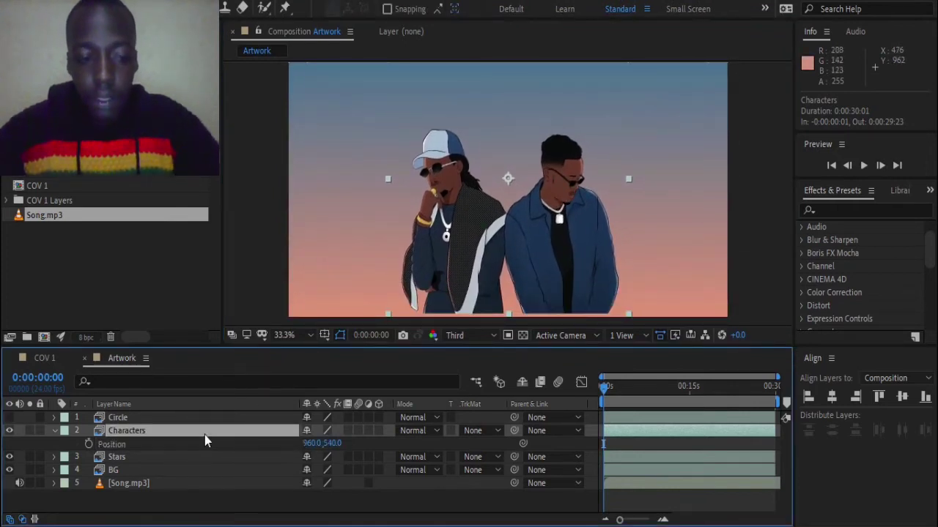
{"action": "left_click", "coordinate": [333, 444]}
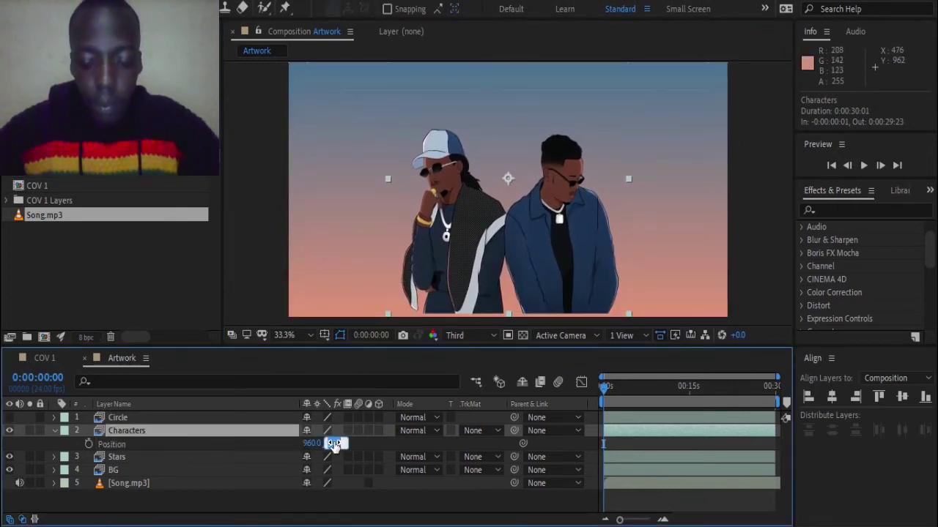
{"action": "key", "text": "Return"}
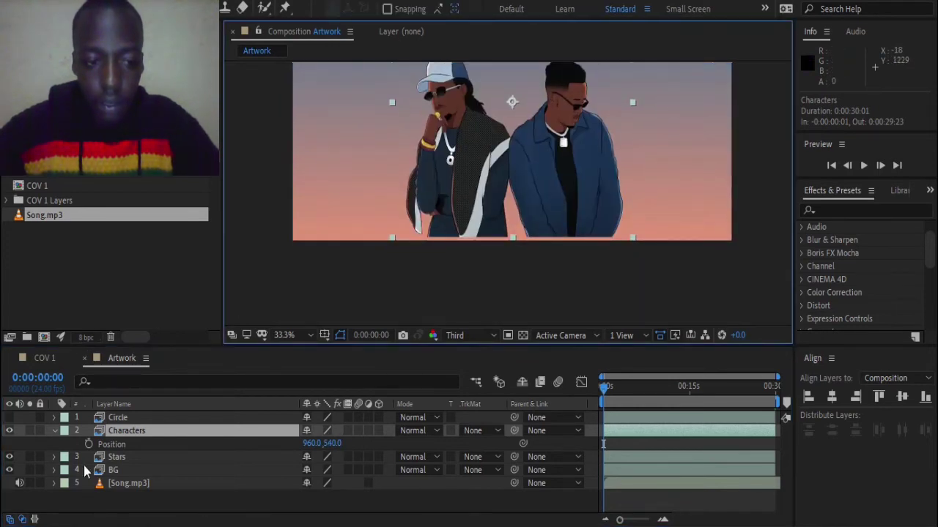
{"action": "scroll", "coordinate": [490, 220], "scroll_direction": "up", "scroll_amount": 3}
{"action": "scroll", "coordinate": [491, 215], "scroll_direction": "down", "scroll_amount": 4}
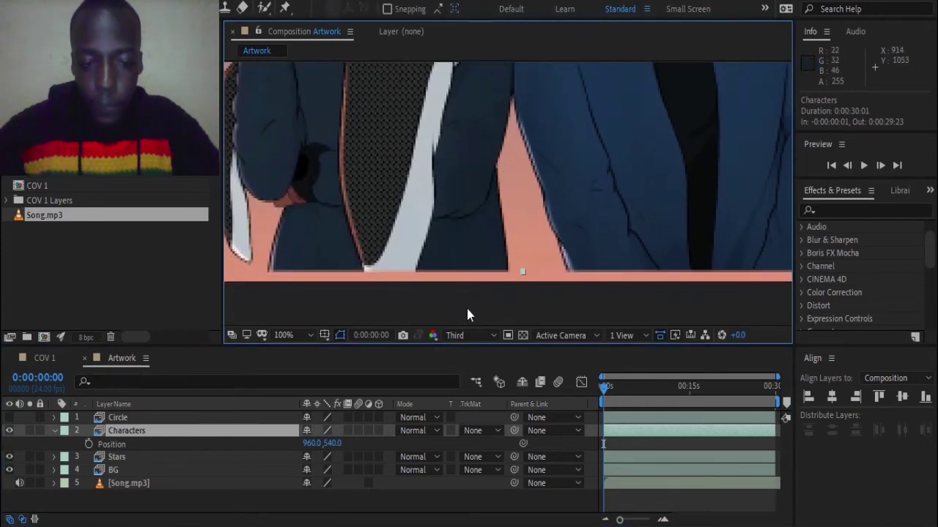
{"action": "left_click", "coordinate": [333, 443]}
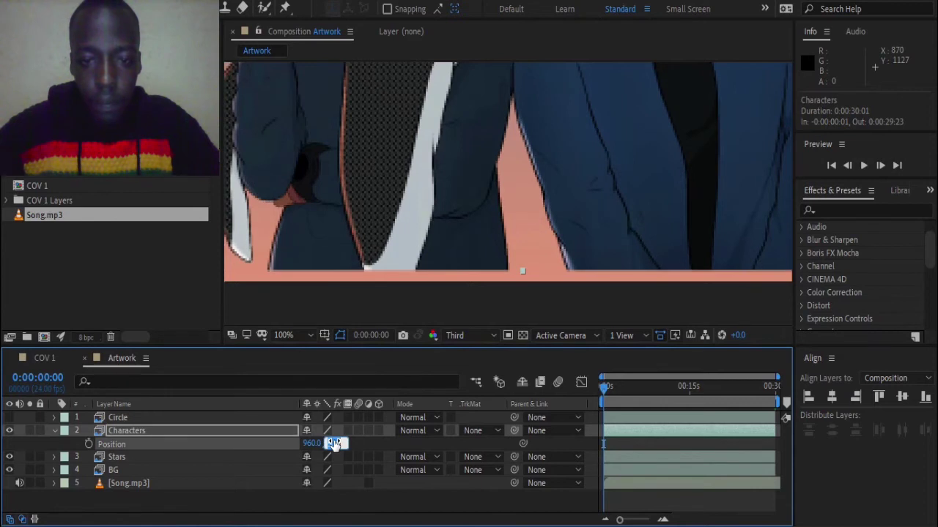
{"action": "key", "text": "Up"}
{"action": "key", "text": "Up"}
{"action": "key", "text": "Up"}
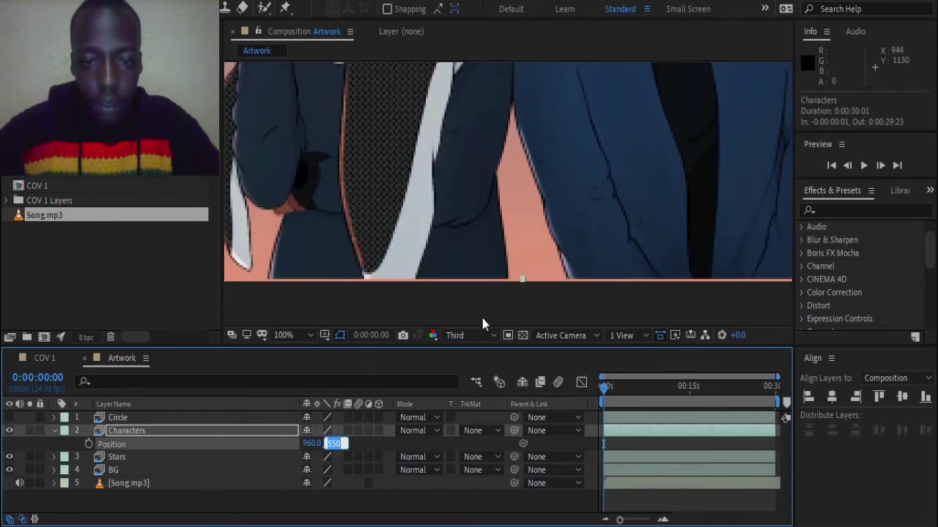
{"action": "key", "text": "Up"}
{"action": "key", "text": "Up"}
{"action": "key", "text": "Up"}
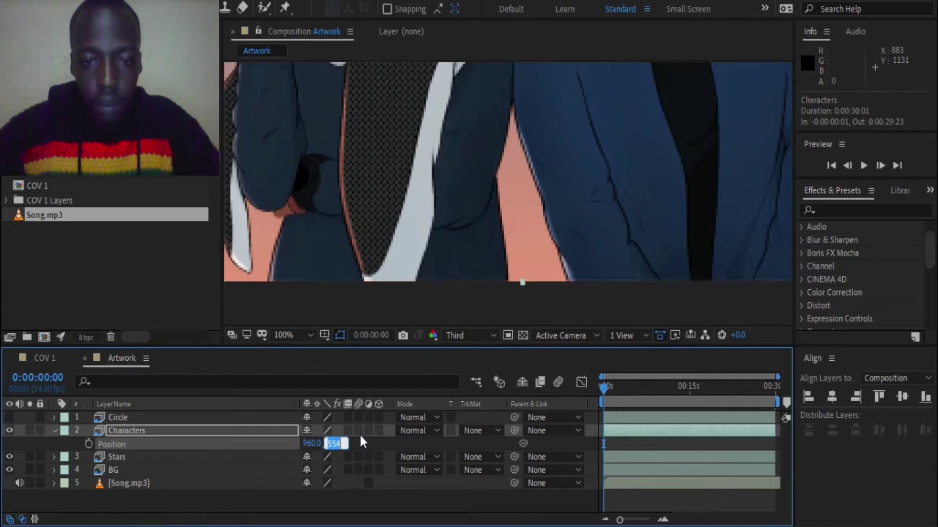
{"action": "key", "text": "Up"}
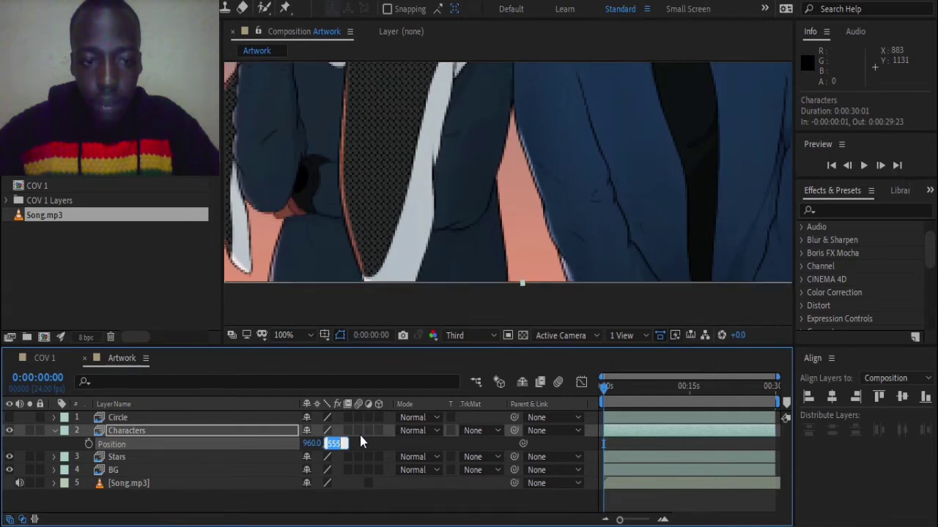
{"action": "key", "text": "Up"}
{"action": "key", "text": "Down"}
{"action": "key", "text": "Up"}
{"action": "scroll", "coordinate": [523, 169], "scroll_direction": "down", "scroll_amount": 4}
Confirm Characters' Y of 556 and move Circle below Characters in the layer stack
{"action": "left_click", "coordinate": [542, 258]}
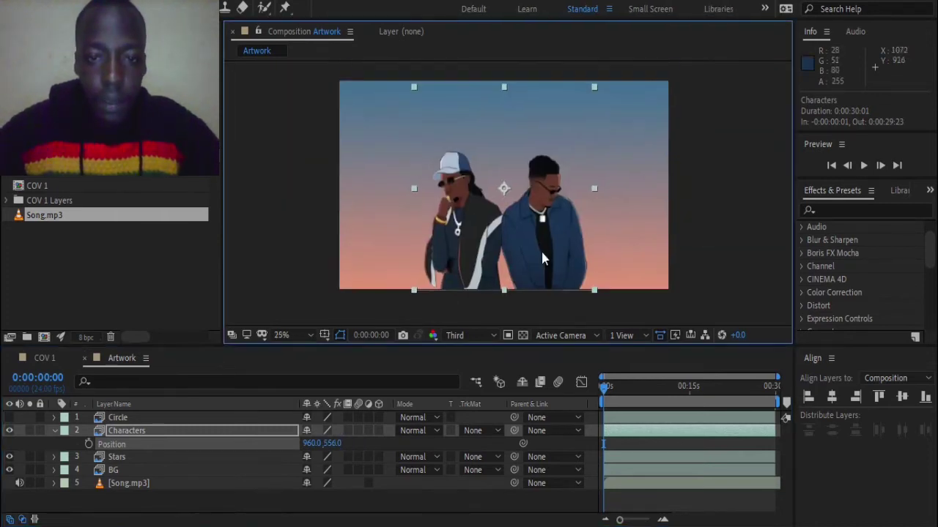
{"action": "left_click", "coordinate": [55, 431]}
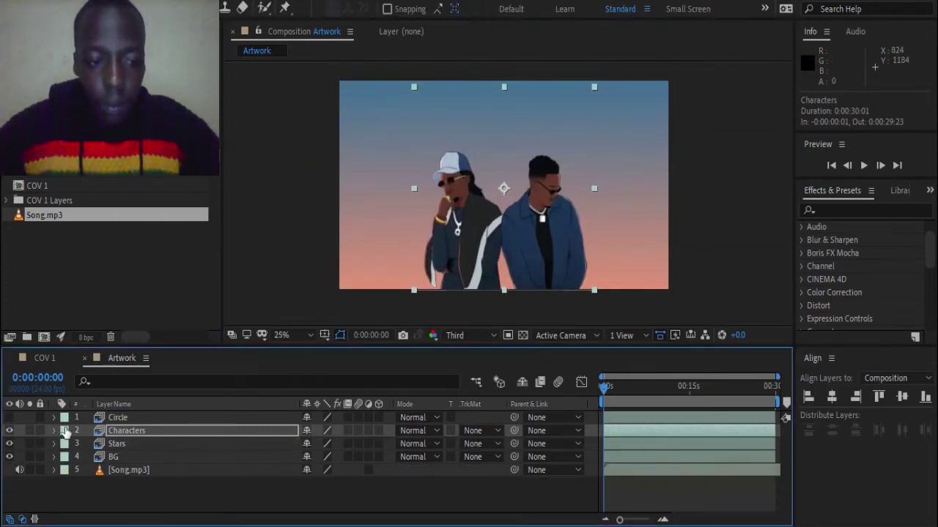
{"action": "left_click", "coordinate": [119, 419]}
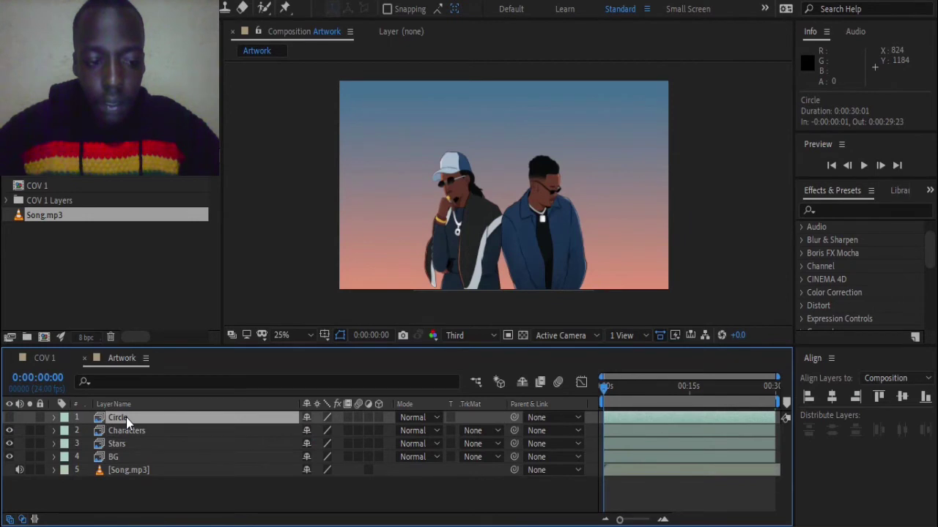
{"action": "left_click", "coordinate": [119, 431]}
{"action": "left_click_drag", "start_coordinate": [138, 422], "coordinate": [147, 450]}
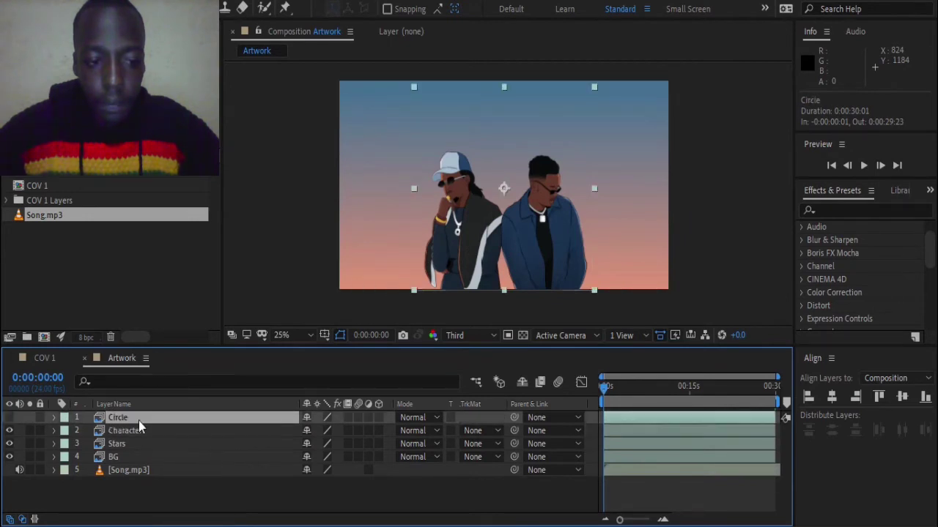
Add a Null 1 layer and a Camera 1, placing Null 1 above Characters
{"action": "right_click", "coordinate": [241, 506]}
{"action": "mouse_move", "coordinate": [272, 329]}
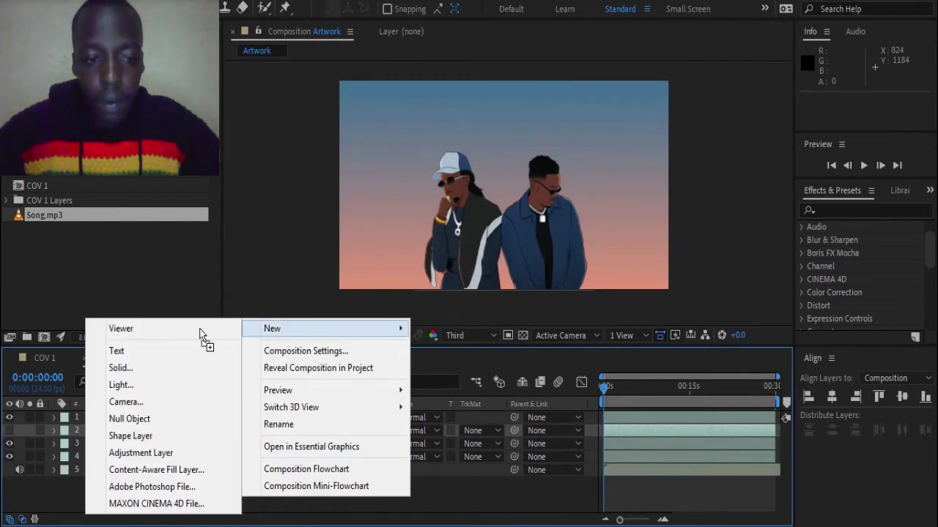
{"action": "left_click", "coordinate": [165, 419]}
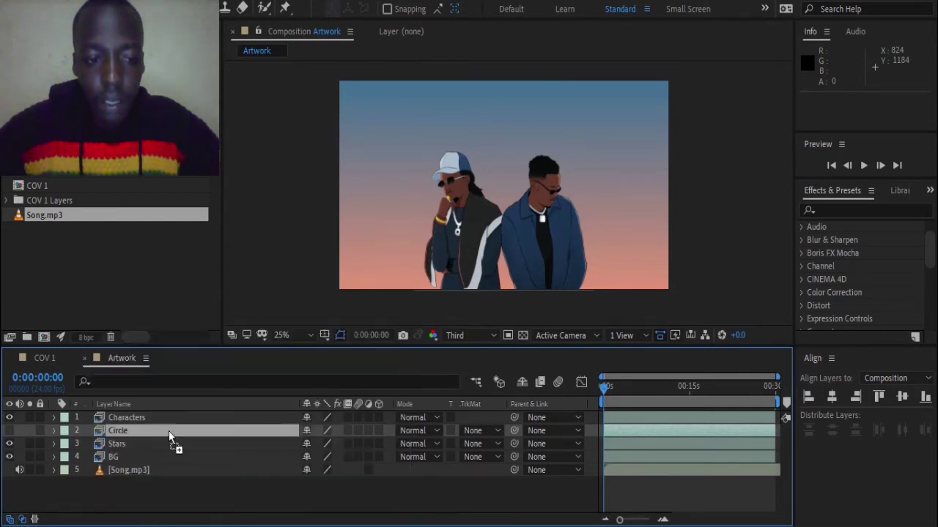
{"action": "right_click", "coordinate": [256, 516]}
{"action": "mouse_move", "coordinate": [309, 344]}
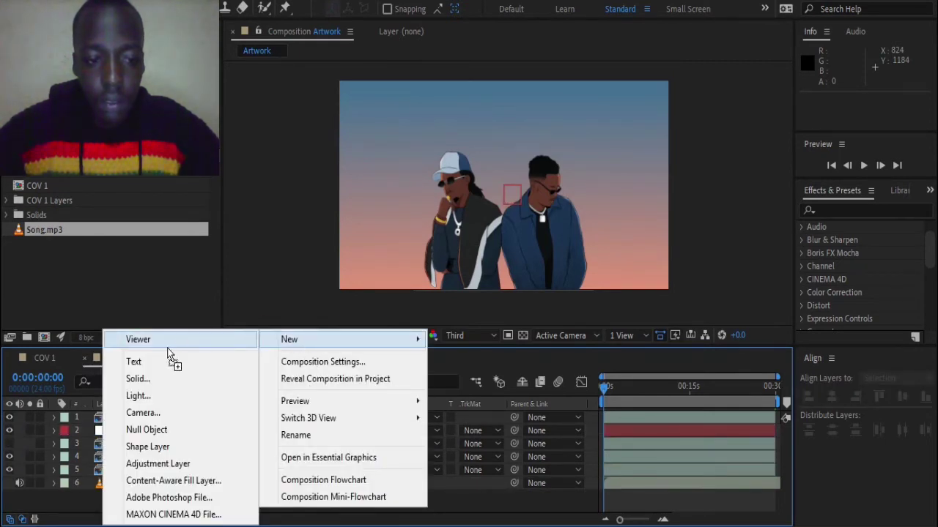
{"action": "left_click", "coordinate": [150, 412]}
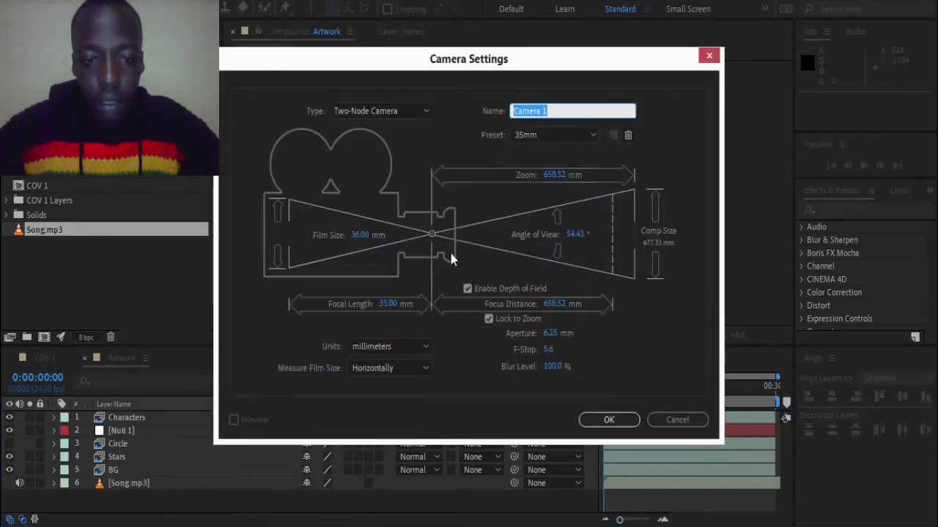
{"action": "left_click", "coordinate": [591, 424]}
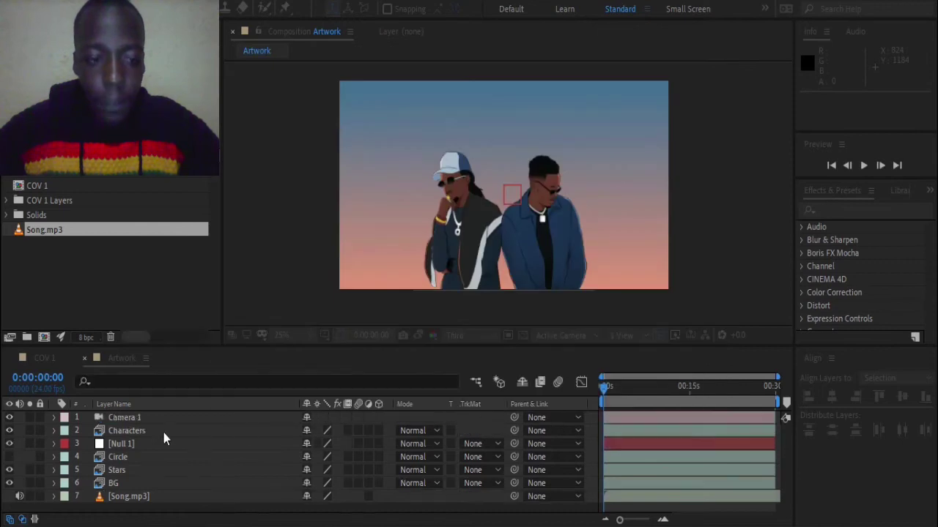
{"action": "left_click_drag", "start_coordinate": [134, 445], "coordinate": [129, 435]}
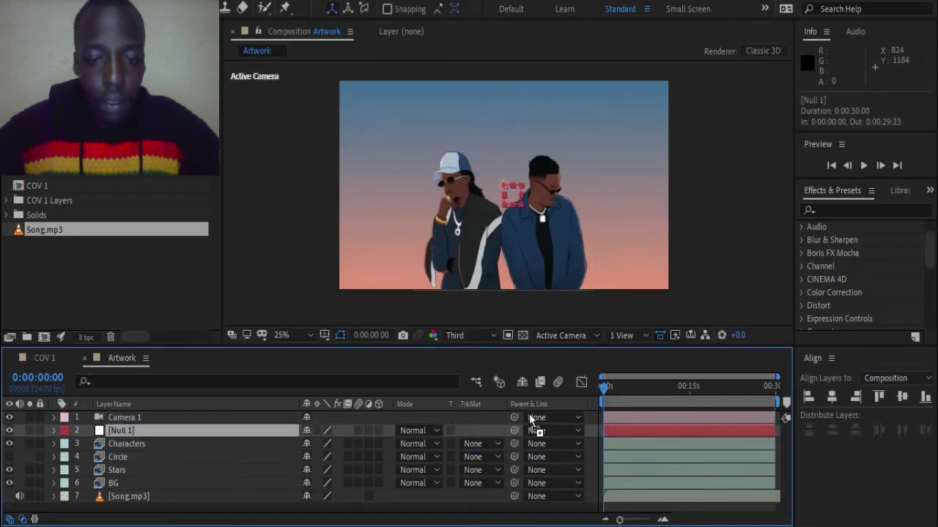
Parent Camera 1 to Null 1 and reveal the camera's transform properties
{"action": "left_click", "coordinate": [558, 417]}
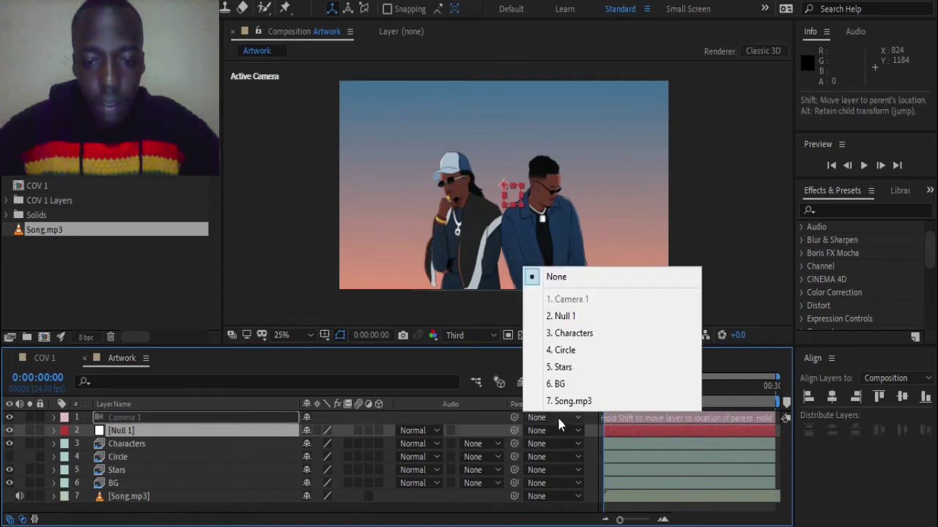
{"action": "left_click", "coordinate": [571, 320]}
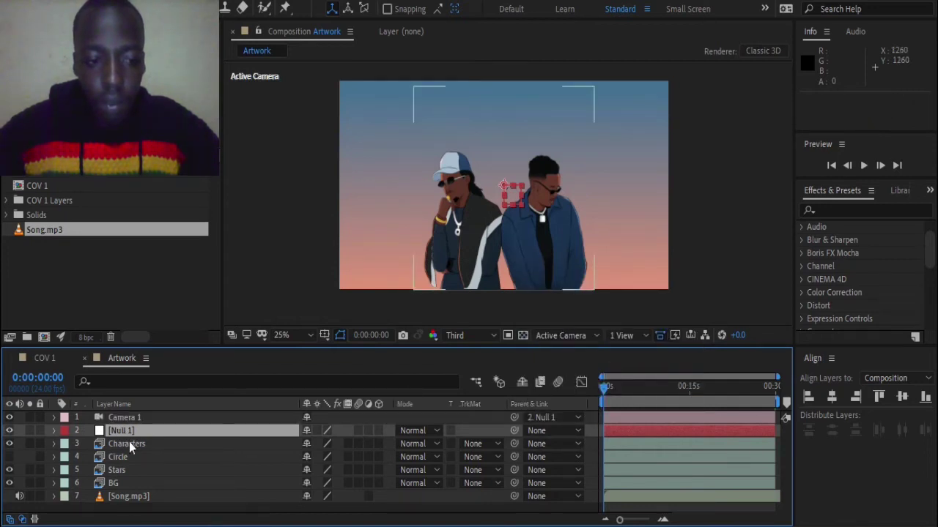
{"action": "left_click", "coordinate": [54, 418]}
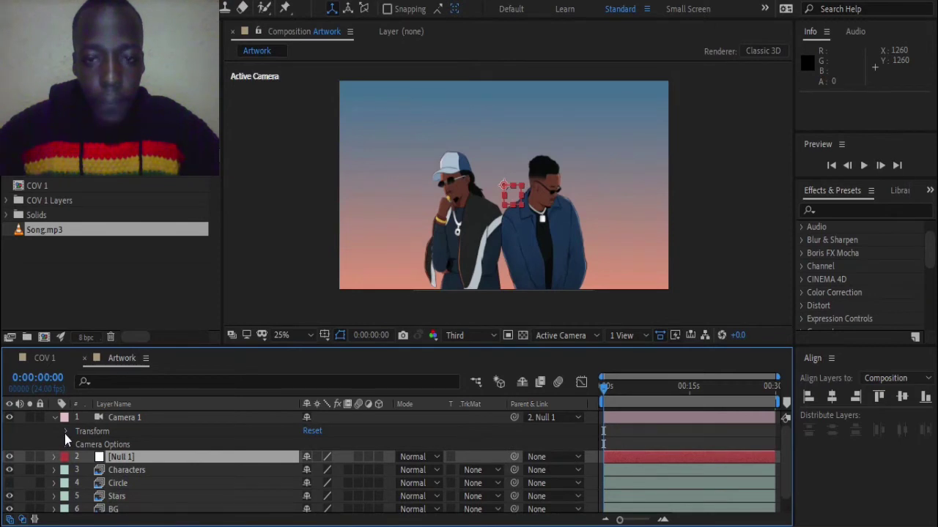
{"action": "left_click", "coordinate": [65, 432]}
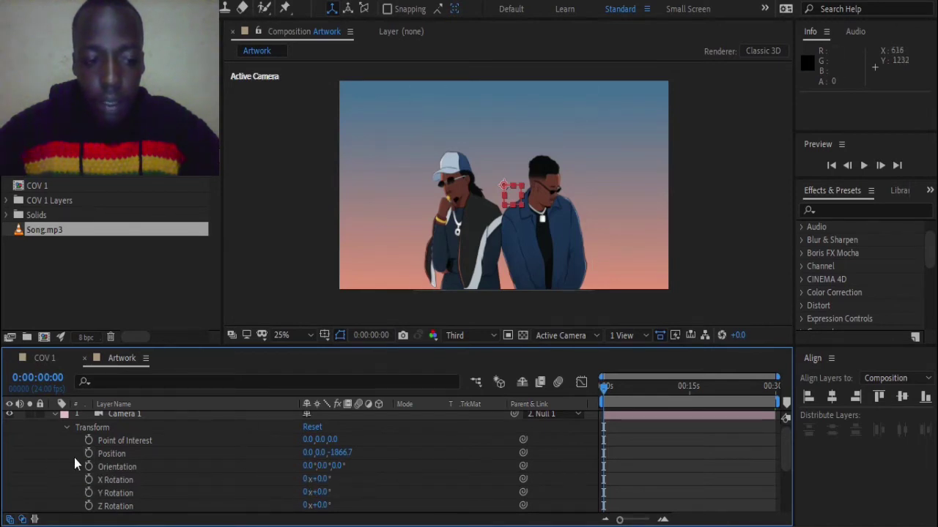
Add Camera 1 Position keyframes at 0 and 5 seconds
{"action": "left_click", "coordinate": [89, 453]}
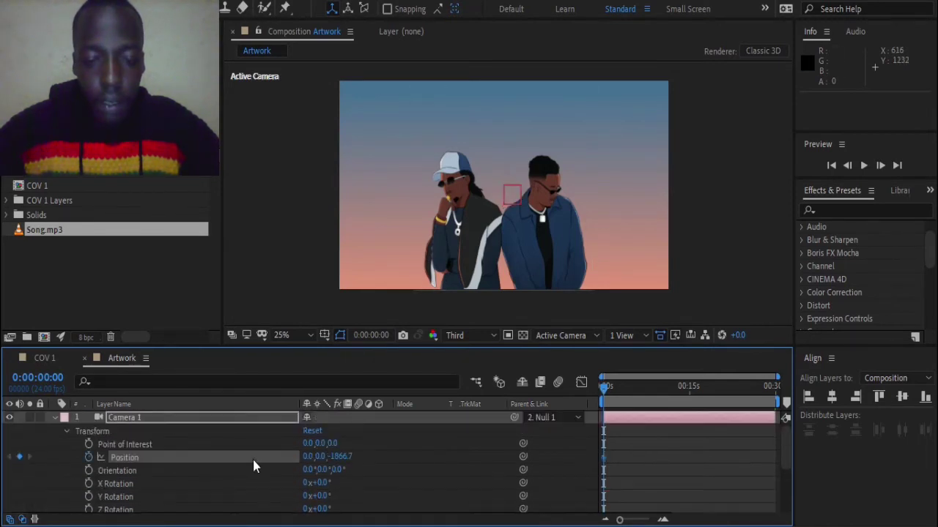
{"action": "left_click", "coordinate": [389, 340]}
{"action": "left_click", "coordinate": [387, 335]}
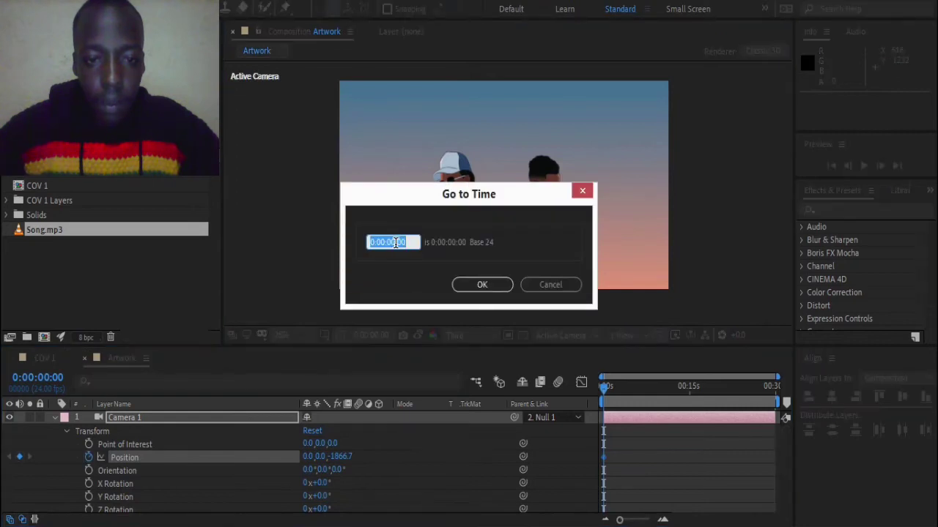
{"action": "left_click", "coordinate": [393, 242]}
{"action": "type", "text": "500"}
{"action": "key", "text": "Return"}
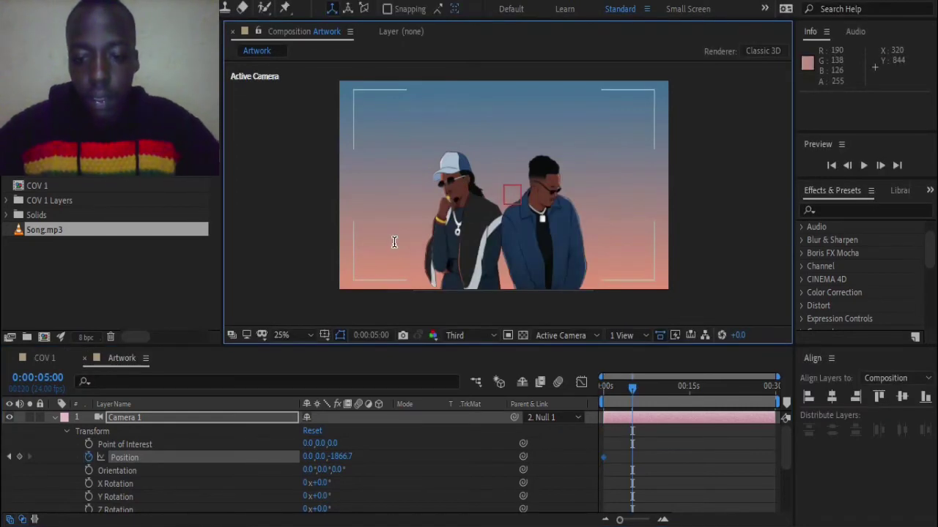
{"action": "left_click", "coordinate": [19, 457]}
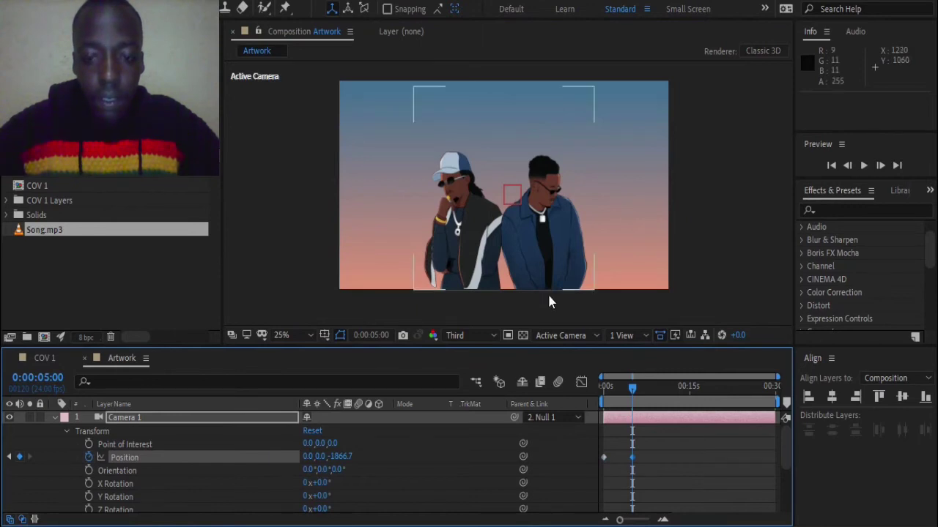
Set the camera's starting Z position at 0s to -1810.7
{"action": "left_click", "coordinate": [600, 384]}
{"action": "left_click_drag", "start_coordinate": [337, 456], "coordinate": [342, 458]}
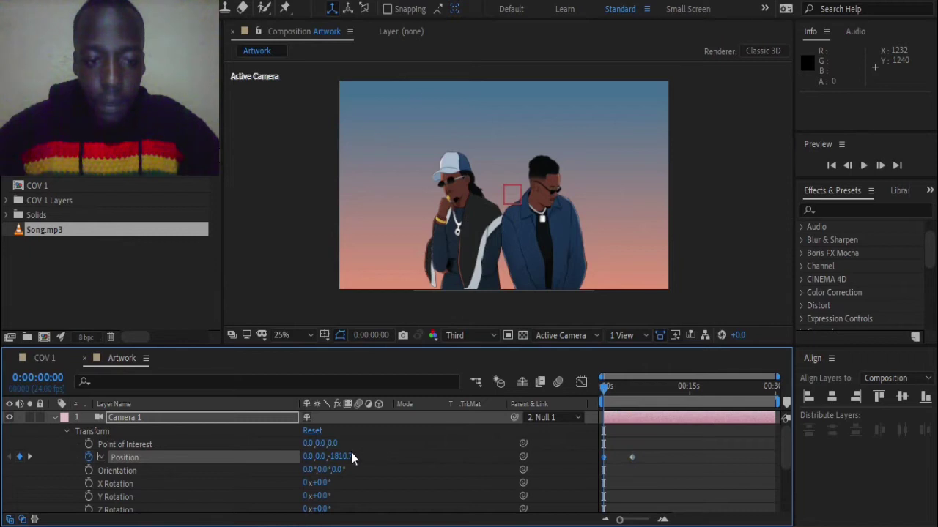
{"action": "left_click", "coordinate": [57, 418]}
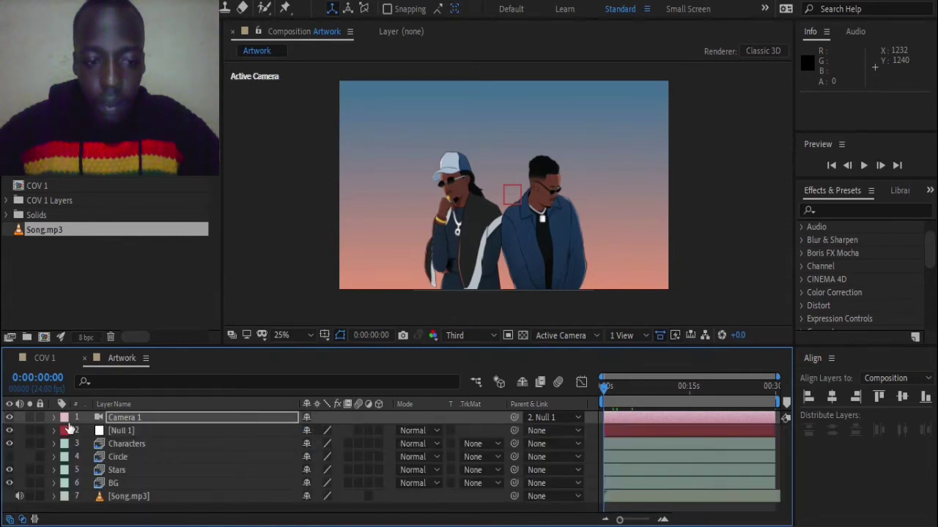
{"action": "left_click", "coordinate": [55, 418]}
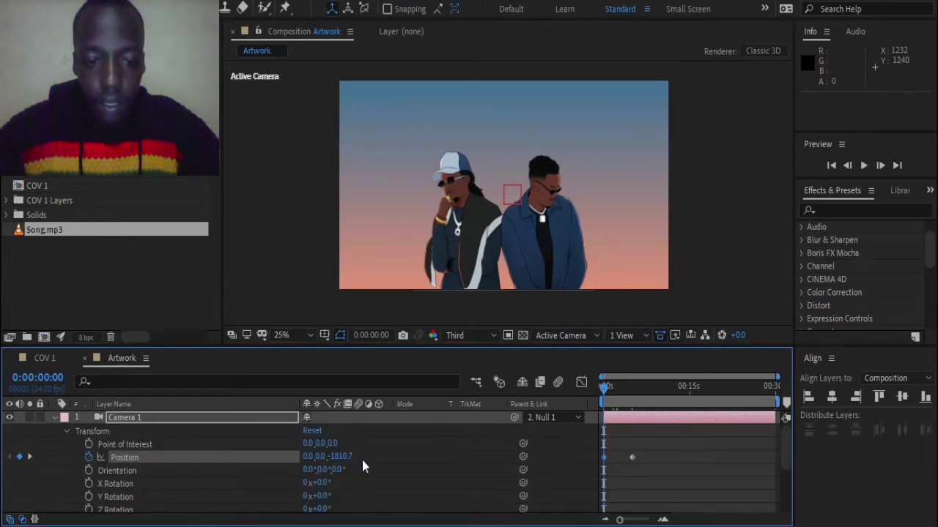
{"action": "scroll", "coordinate": [362, 460], "scroll_direction": "down", "scroll_amount": 3}
{"action": "left_click", "coordinate": [125, 452]}
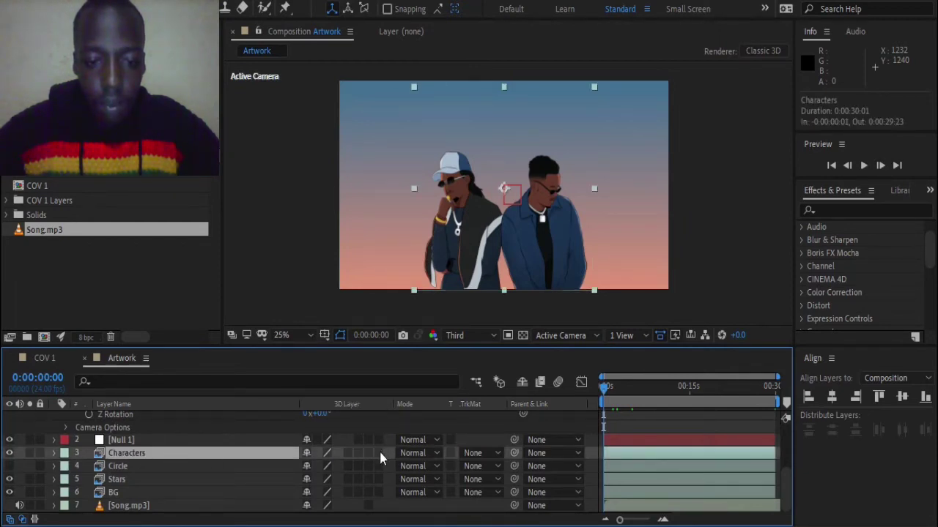
Make Characters a 3D layer and push the camera in by scrubbing Position Z
{"action": "left_click", "coordinate": [379, 451]}
{"action": "scroll", "coordinate": [255, 466], "scroll_direction": "up", "scroll_amount": 3}
{"action": "scroll", "coordinate": [340, 457], "scroll_direction": "up", "scroll_amount": 4}
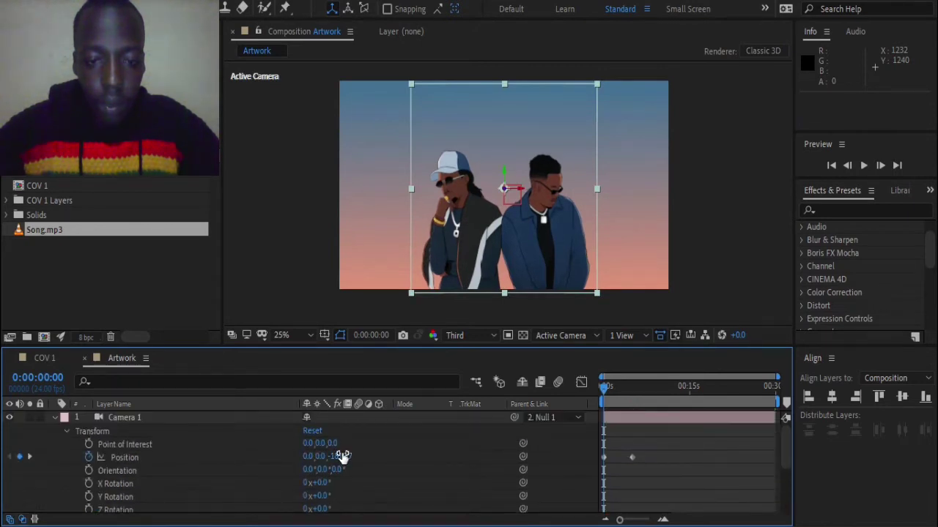
{"action": "mouse_move", "coordinate": [343, 456]}
{"action": "left_mouse_down"}
{"action": "mouse_move", "coordinate": [322, 459]}
{"action": "mouse_move", "coordinate": [496, 458]}
{"action": "left_mouse_up"}
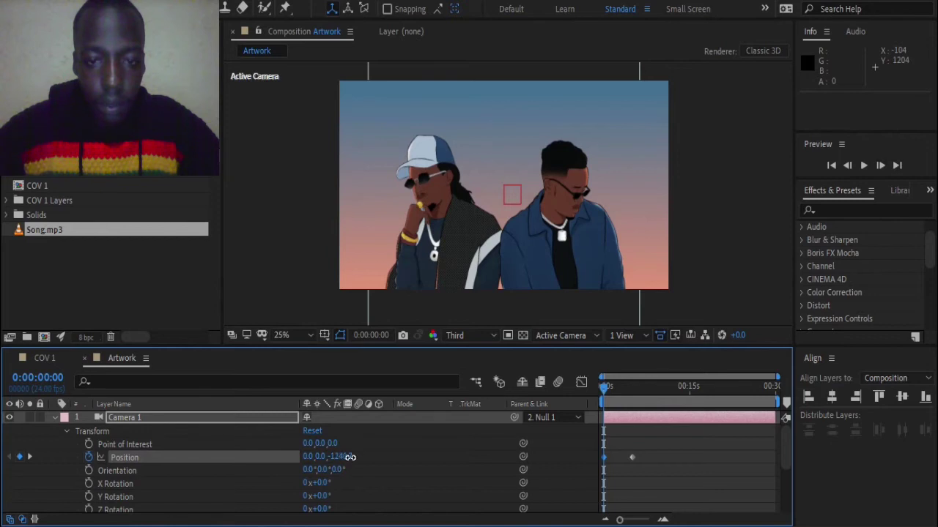
{"action": "left_click_drag", "start_coordinate": [350, 457], "coordinate": [614, 455]}
{"action": "left_click_drag", "start_coordinate": [335, 456], "coordinate": [540, 450]}
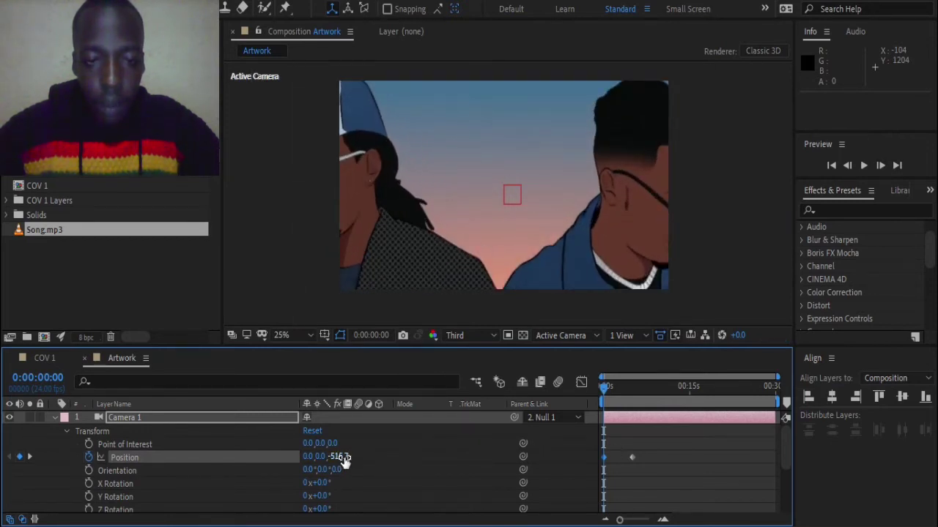
{"action": "left_click_drag", "start_coordinate": [344, 457], "coordinate": [446, 446]}
{"action": "left_click_drag", "start_coordinate": [385, 454], "coordinate": [423, 453]}
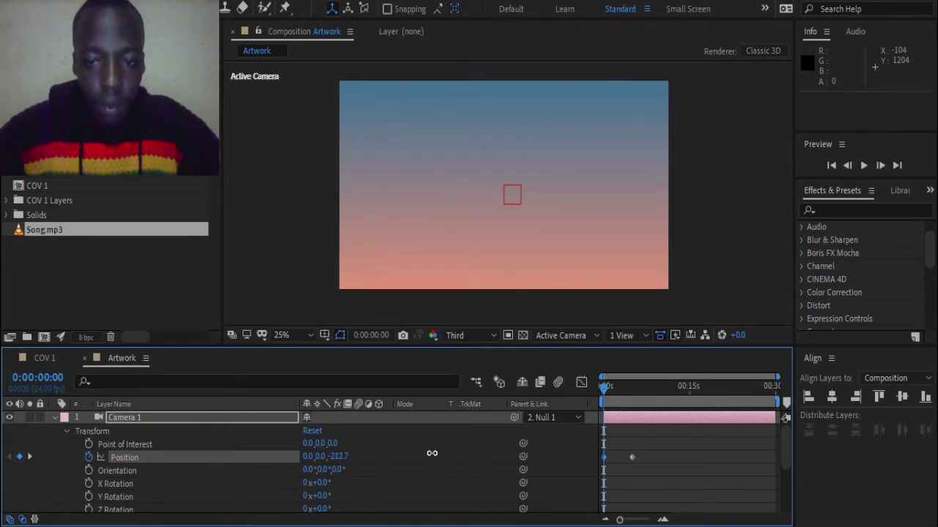
Set Camera 1's starting Z position to -207.7 and fit the viewer to the whole frame
{"action": "left_click", "coordinate": [339, 457]}
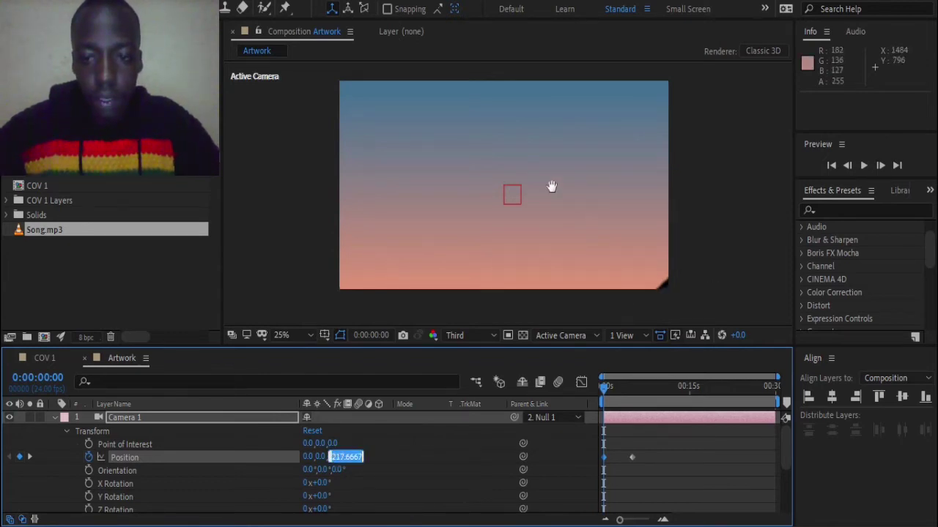
{"action": "scroll", "coordinate": [628, 227], "scroll_direction": "up", "scroll_amount": 1}
{"action": "left_click", "coordinate": [344, 455]}
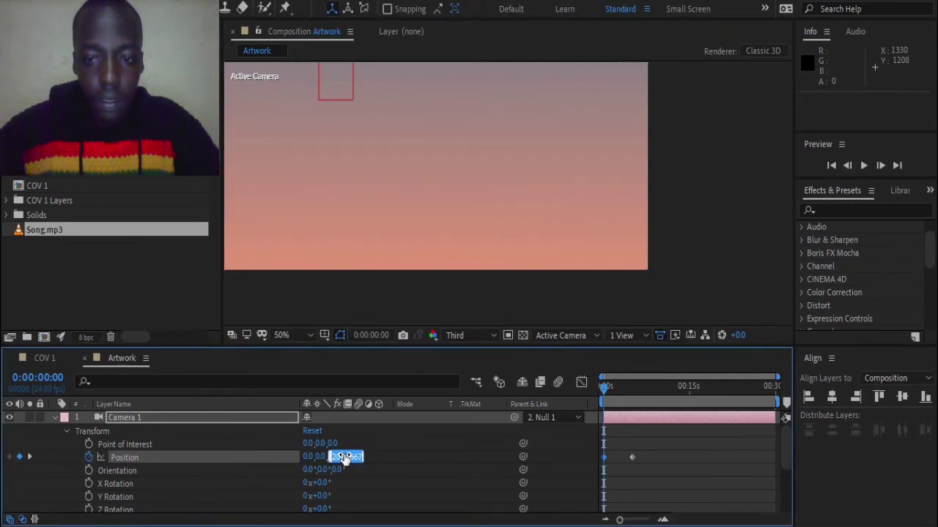
{"action": "left_click", "coordinate": [582, 189]}
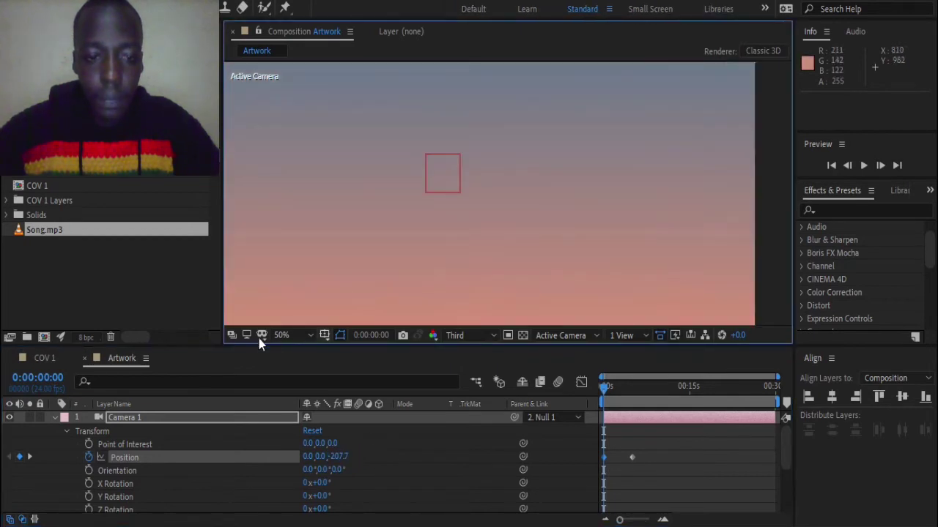
{"action": "left_click", "coordinate": [281, 334]}
{"action": "left_click", "coordinate": [293, 60]}
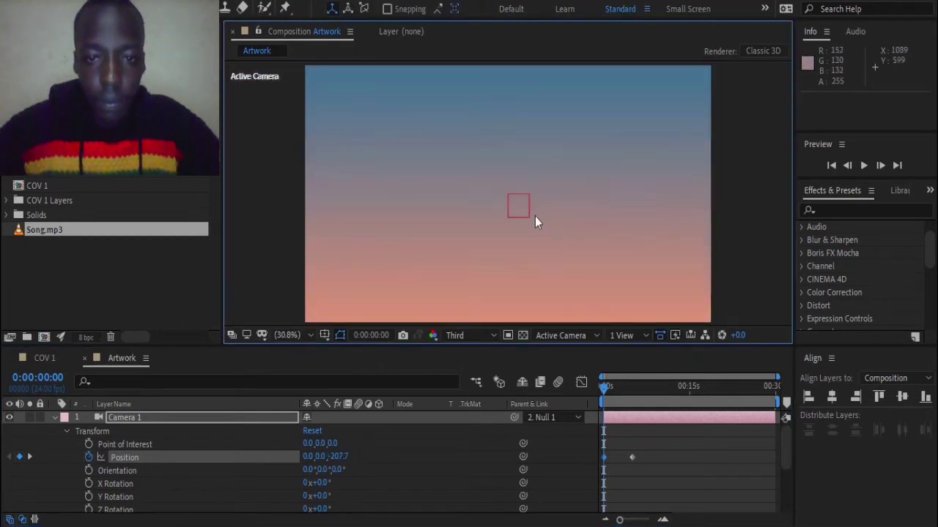
{"action": "scroll", "coordinate": [509, 225], "scroll_direction": "down", "scroll_amount": 2}
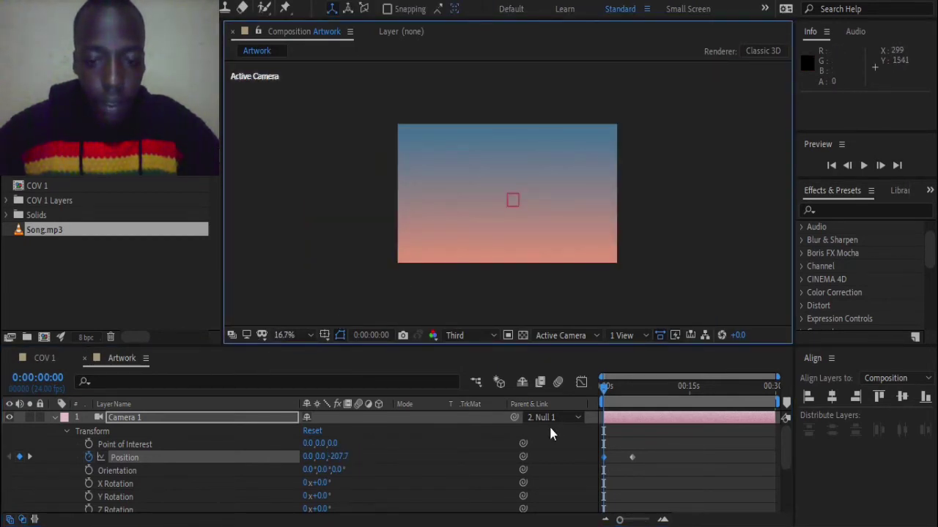
{"action": "left_click_drag", "start_coordinate": [659, 447], "coordinate": [597, 467]}
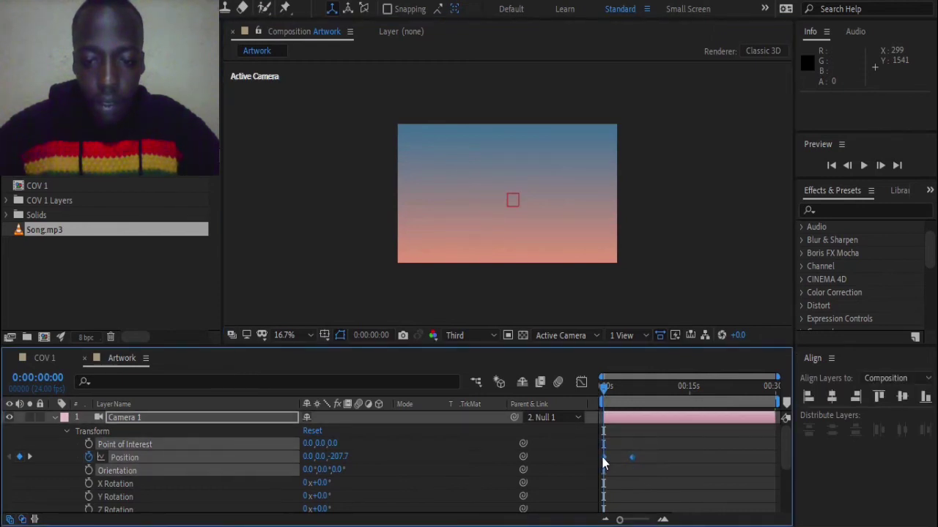
Apply Easy Ease to both camera Position keyframes
{"action": "right_click", "coordinate": [603, 457]}
{"action": "mouse_move", "coordinate": [660, 444]}
{"action": "left_click", "coordinate": [455, 344]}
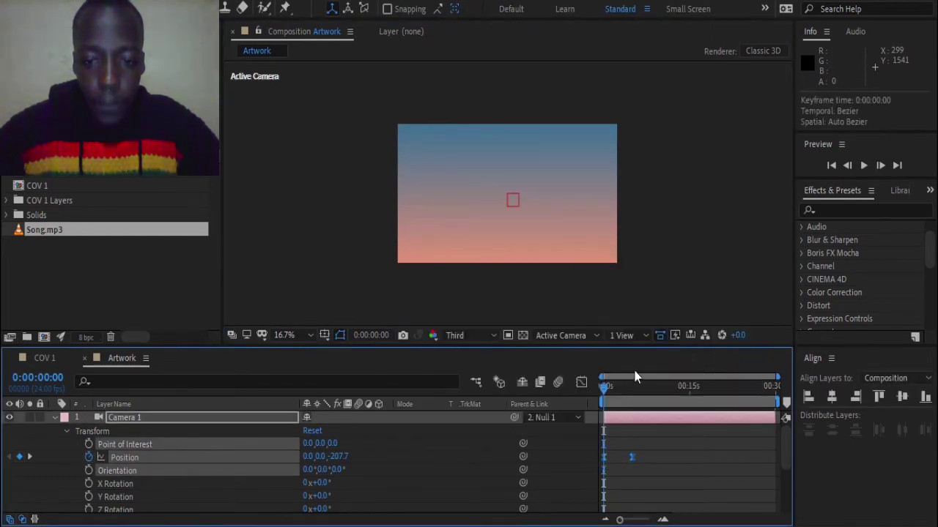
Preview the camera pulling back to reveal the characters
{"action": "left_click", "coordinate": [863, 165]}
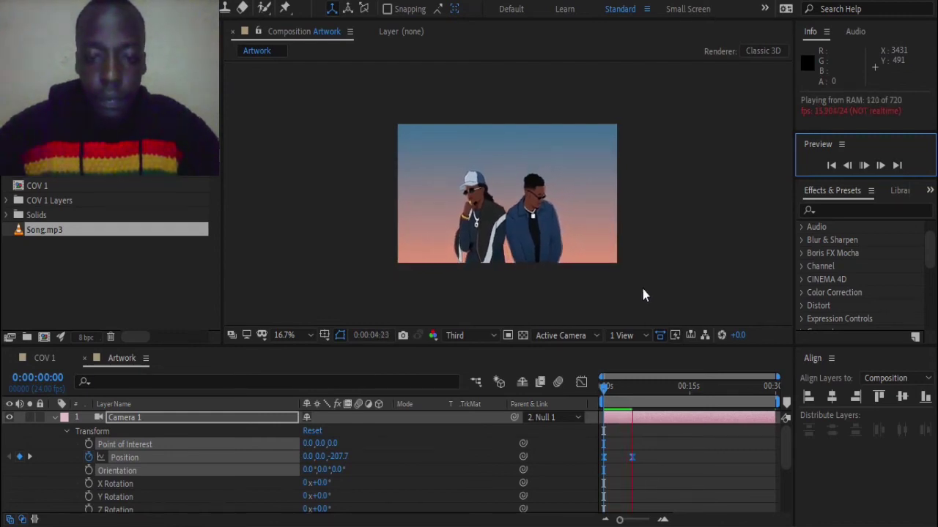
{"action": "left_click", "coordinate": [629, 384]}
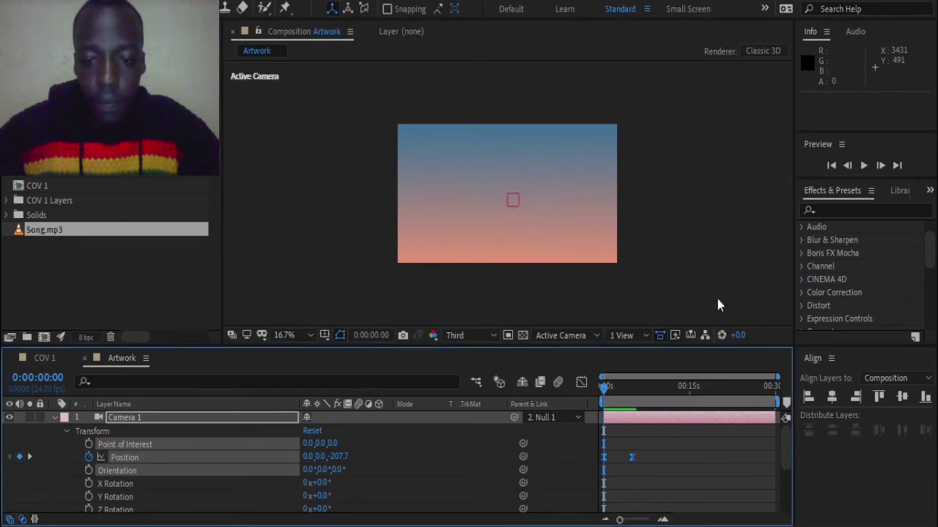
{"action": "left_click", "coordinate": [862, 169]}
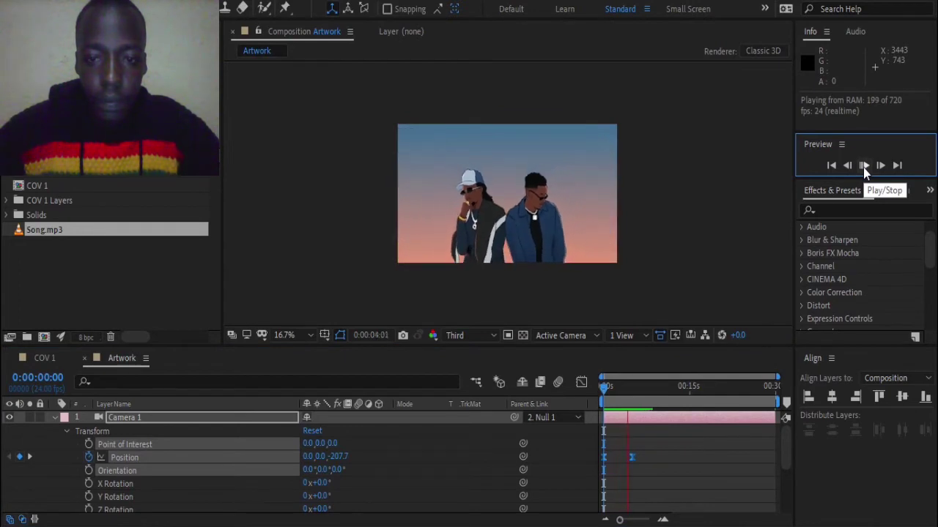
{"action": "left_click", "coordinate": [862, 168]}
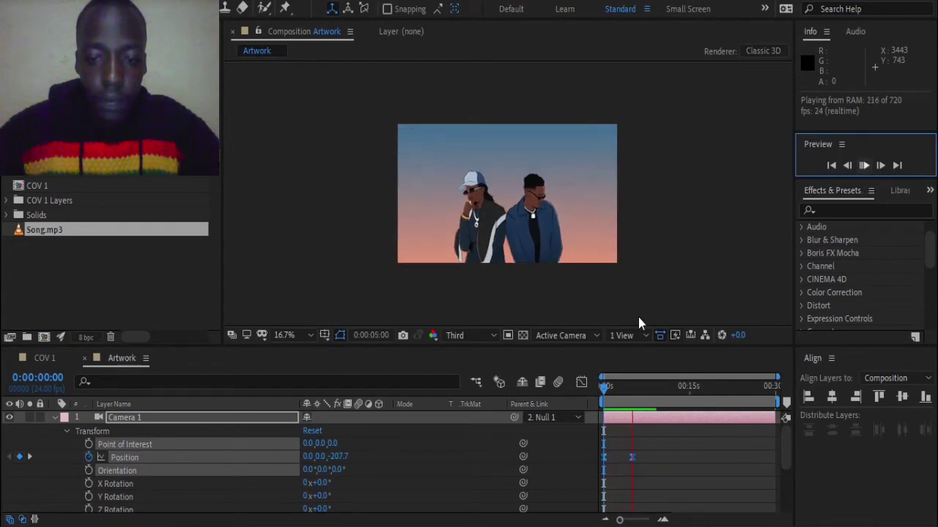
Apply the Wiggle - position preset to Characters and return to the first frame
{"action": "left_click", "coordinate": [55, 418]}
{"action": "left_click", "coordinate": [124, 443]}
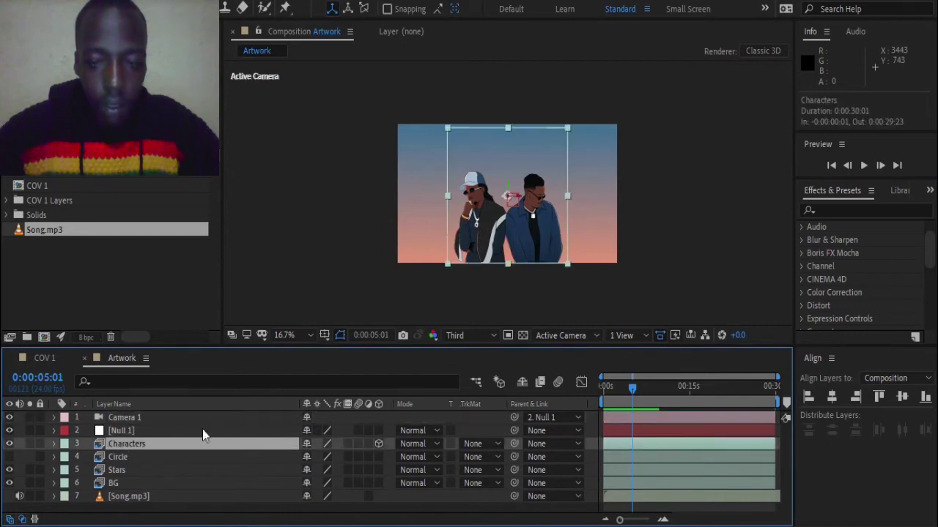
{"action": "left_click", "coordinate": [830, 211]}
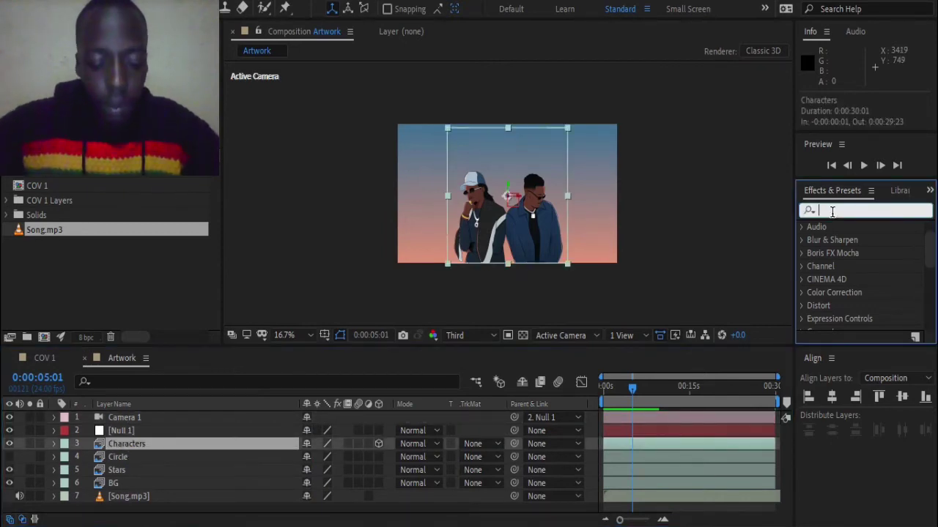
{"action": "type", "text": "wiggle"}
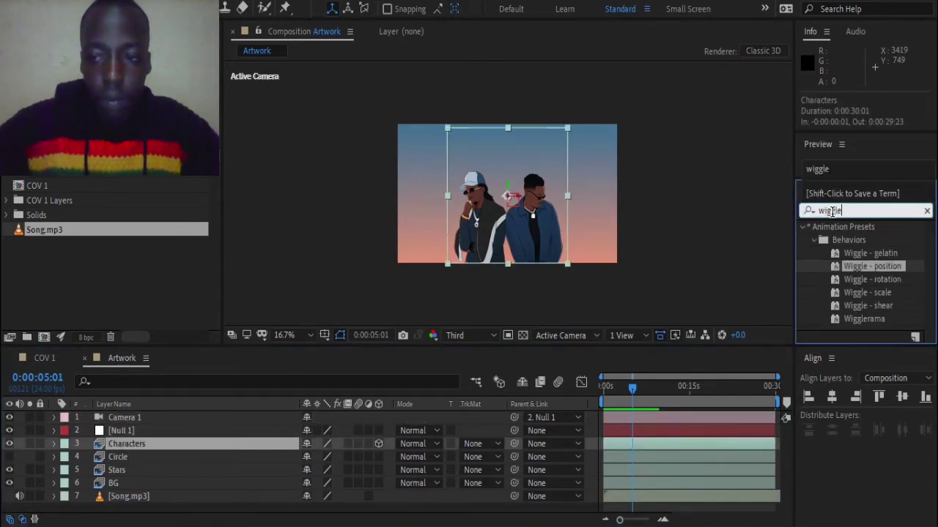
{"action": "mouse_move", "coordinate": [876, 269]}
{"action": "left_mouse_down"}
{"action": "mouse_move", "coordinate": [210, 457]}
{"action": "mouse_move", "coordinate": [213, 444]}
{"action": "left_mouse_up"}
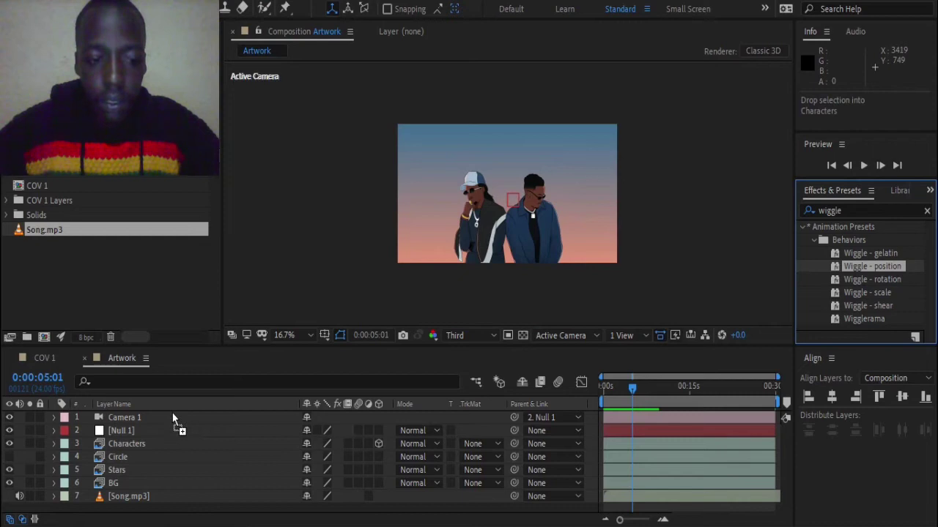
{"action": "left_click_drag", "start_coordinate": [173, 415], "coordinate": [173, 415]}
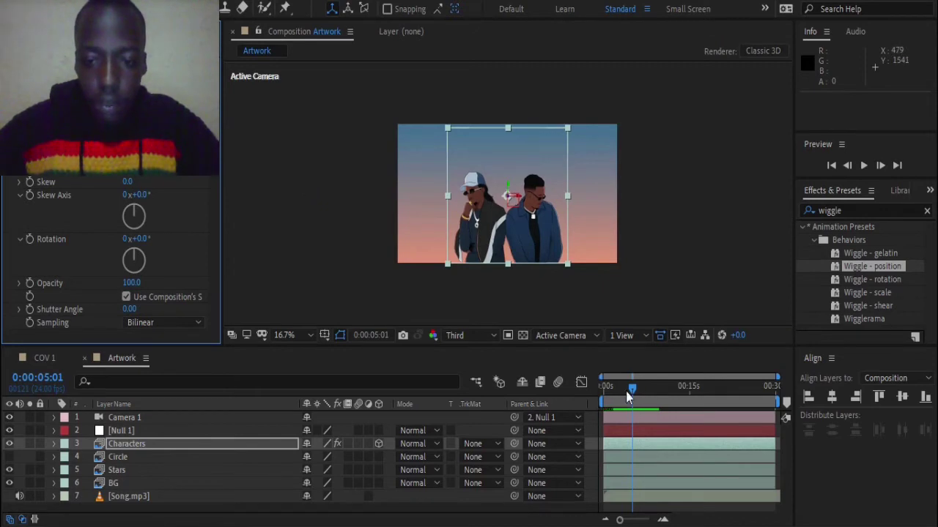
{"action": "left_click_drag", "start_coordinate": [626, 391], "coordinate": [603, 391]}
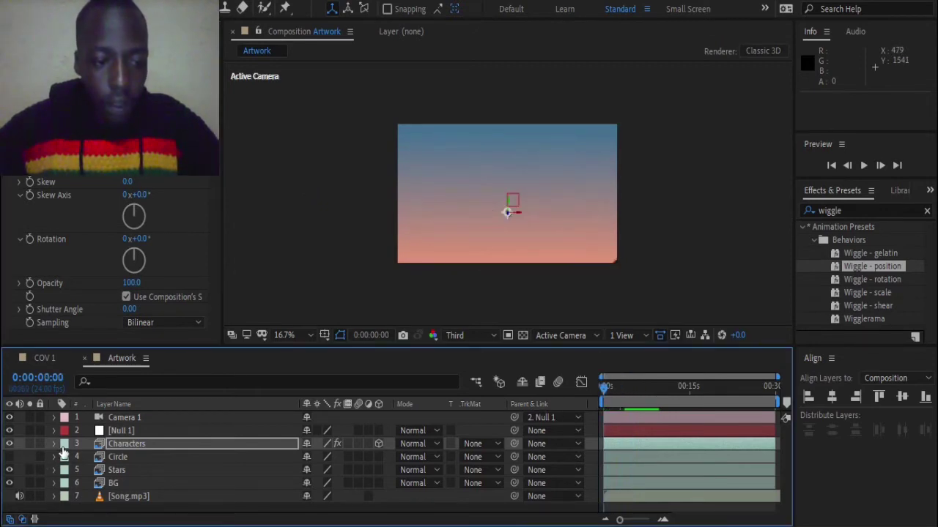
Centre the Circle layer horizontally and vertically in the comp and scale it to 30%
{"action": "left_click", "coordinate": [119, 460]}
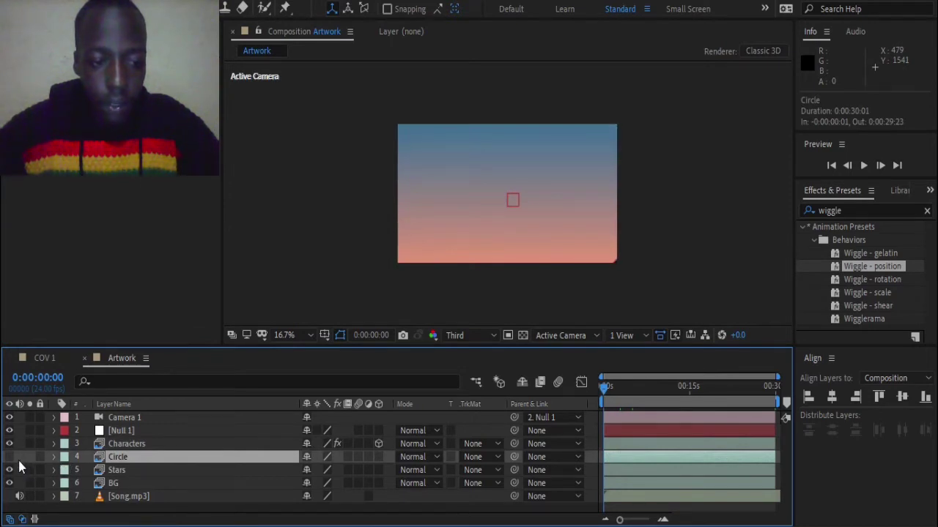
{"action": "right_click", "coordinate": [539, 201]}
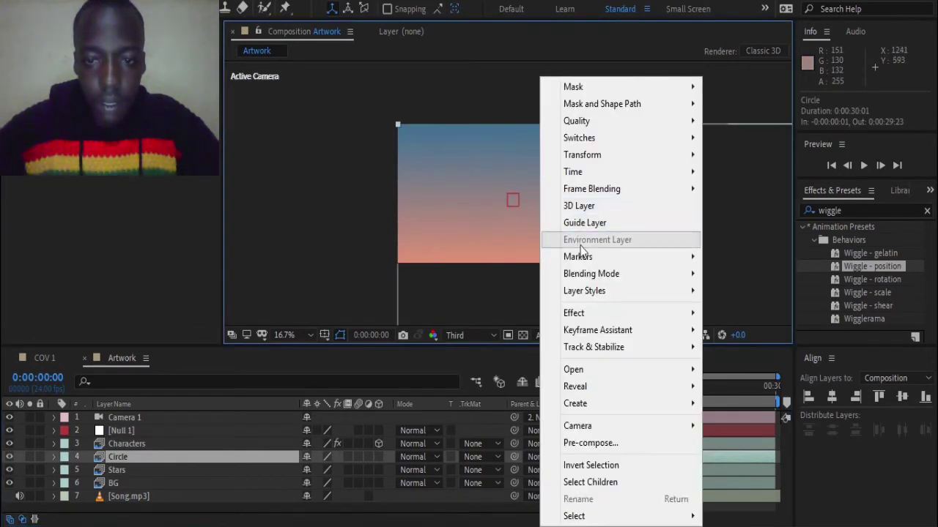
{"action": "left_click", "coordinate": [833, 397]}
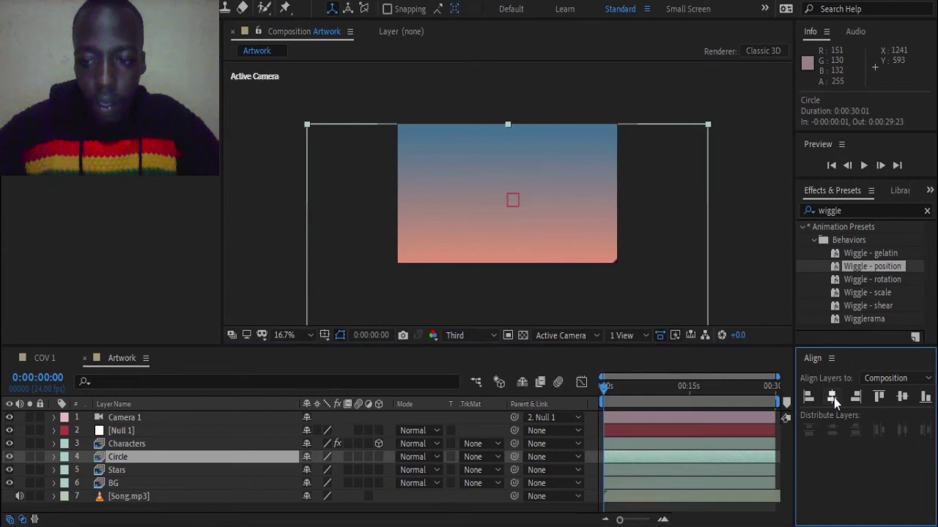
{"action": "left_click", "coordinate": [904, 399]}
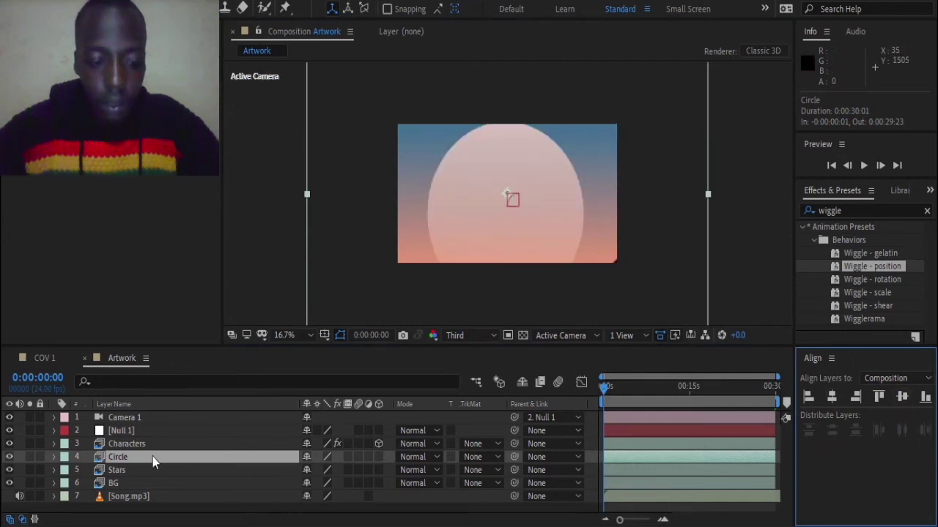
{"action": "key", "text": "s"}
{"action": "left_click", "coordinate": [324, 470]}
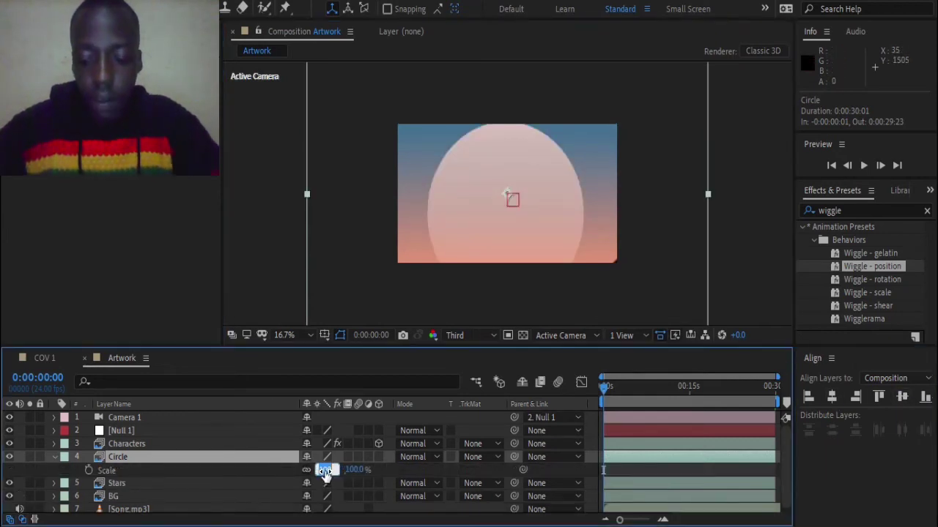
{"action": "key", "text": "Return"}
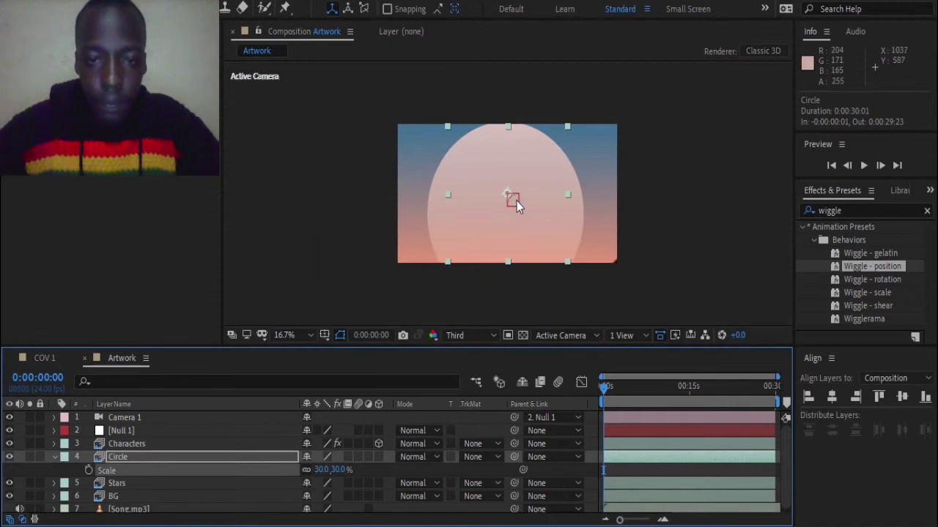
{"action": "left_click", "coordinate": [320, 470]}
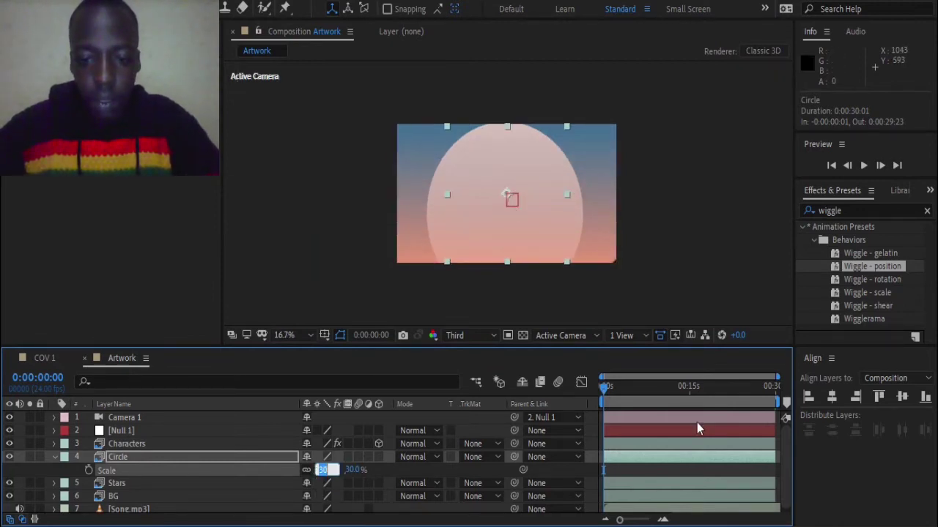
Preview the animation to check how the small sun sits behind the characters
{"action": "left_click_drag", "start_coordinate": [606, 397], "coordinate": [590, 396]}
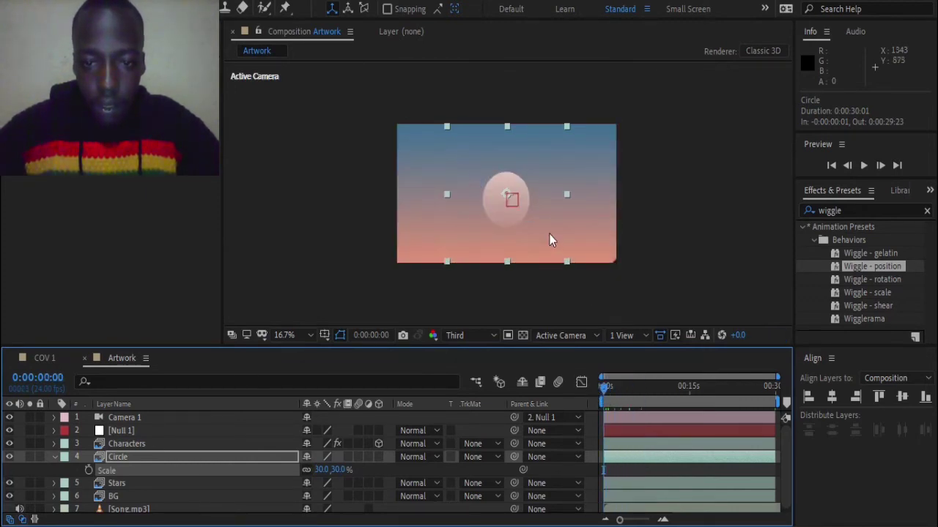
{"action": "key", "text": "period"}
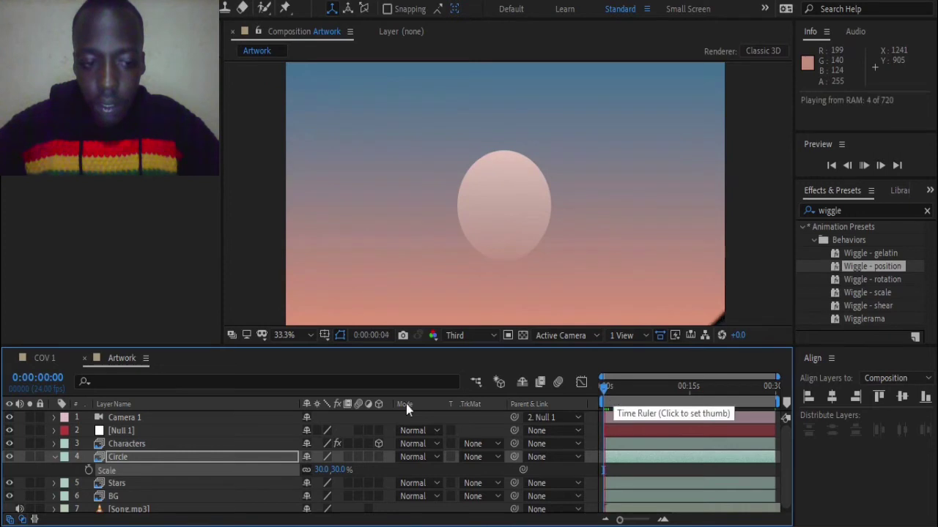
{"action": "left_click", "coordinate": [605, 396]}
{"action": "key", "text": "space"}
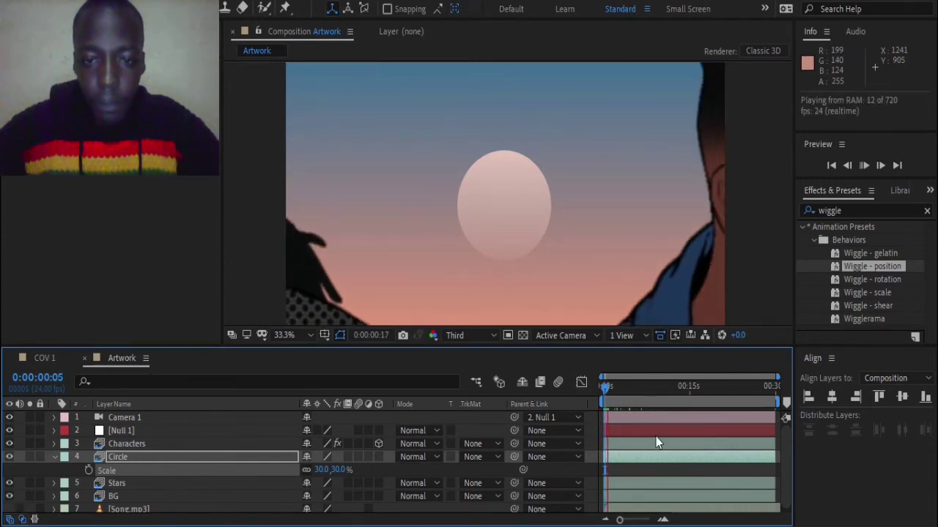
{"action": "left_click", "coordinate": [626, 395]}
{"action": "left_click_drag", "start_coordinate": [627, 395], "coordinate": [612, 401]}
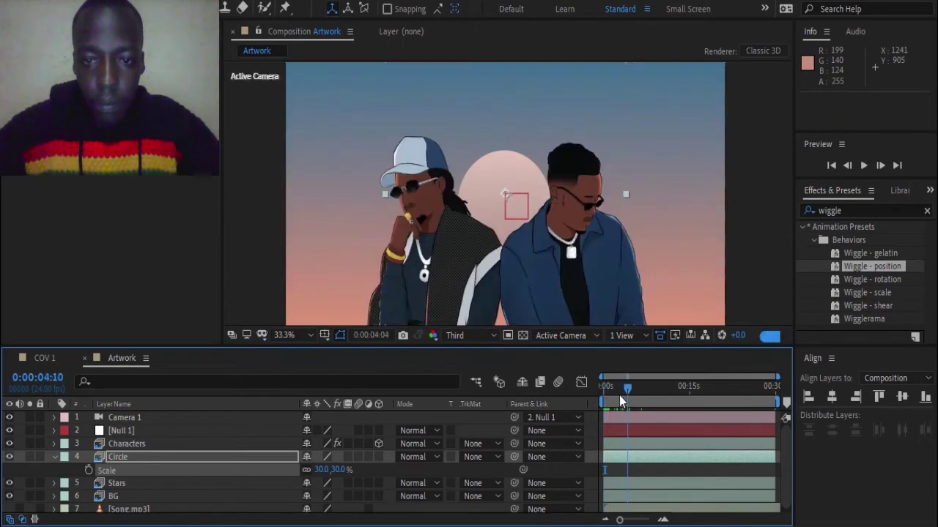
{"action": "key", "text": "space"}
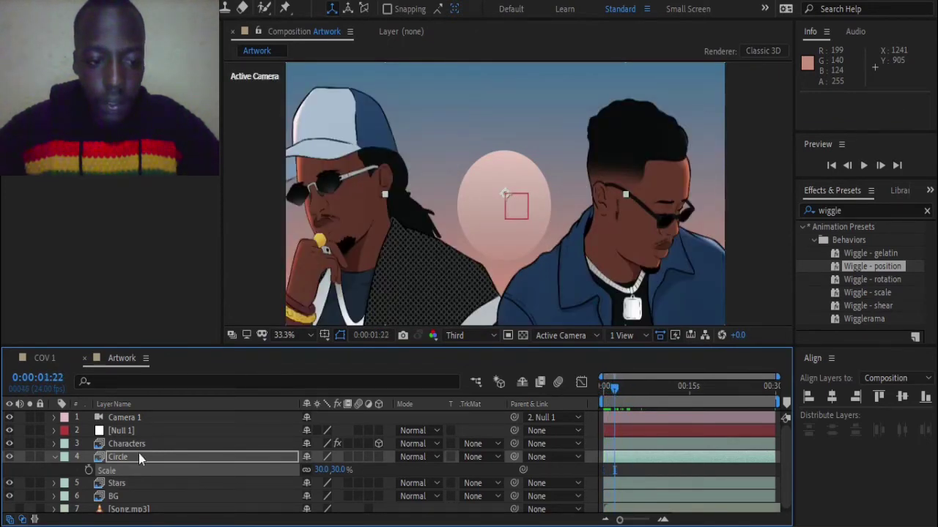
Reselect the Circle layer, hide its Scale property and bring up Go to Time
{"action": "left_click", "coordinate": [138, 453]}
{"action": "left_click", "coordinate": [138, 446]}
{"action": "left_click", "coordinate": [135, 457]}
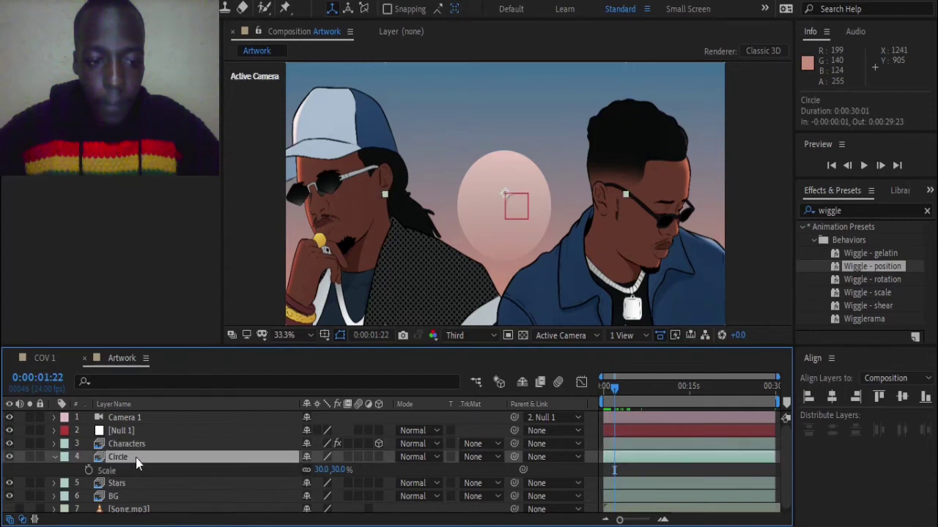
{"action": "left_click", "coordinate": [52, 458]}
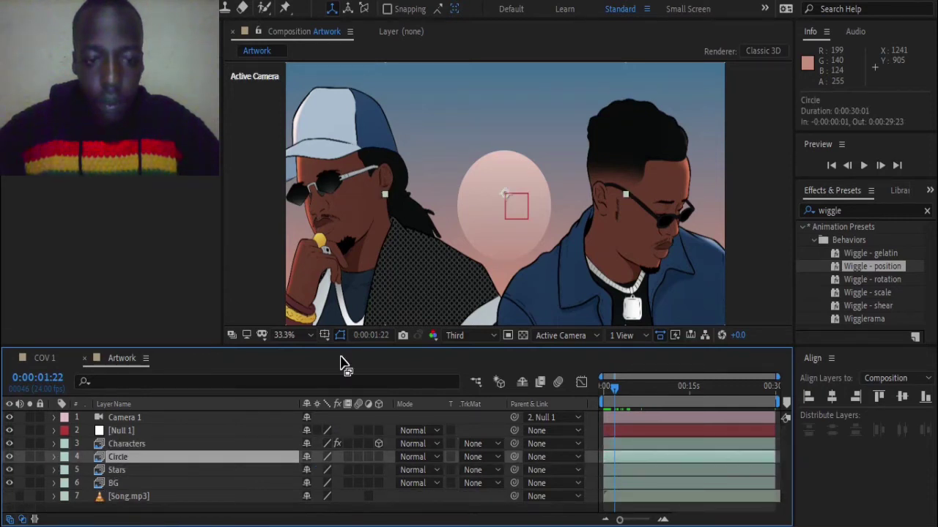
{"action": "key", "text": "alt+shift+j"}
Move the current time to 0:00:01:12
{"action": "left_click", "coordinate": [410, 243]}
{"action": "key", "text": "BackSpace"}
{"action": "key", "text": "BackSpace"}
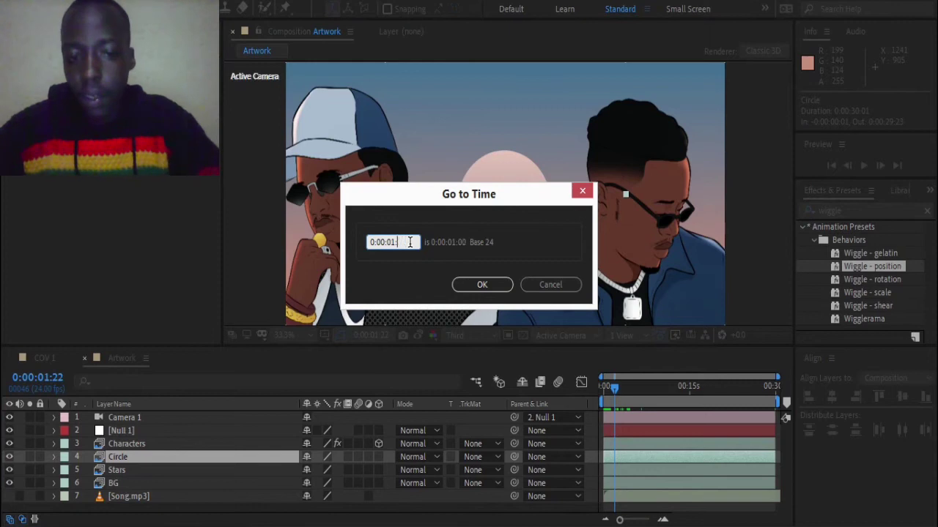
{"action": "type", "text": "12"}
{"action": "key", "text": "Return"}
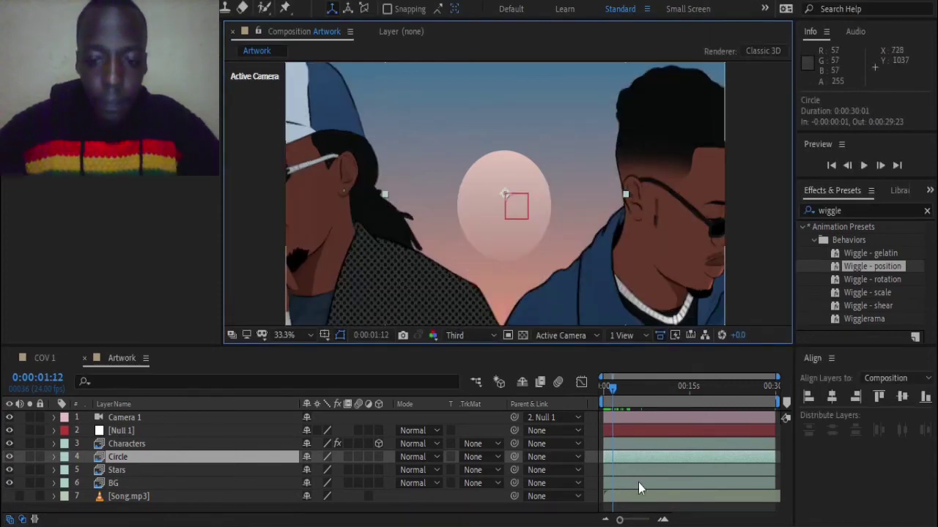
Slide the Circle layer bar so it begins at 0:00:01:11
{"action": "left_click_drag", "start_coordinate": [630, 459], "coordinate": [639, 459]}
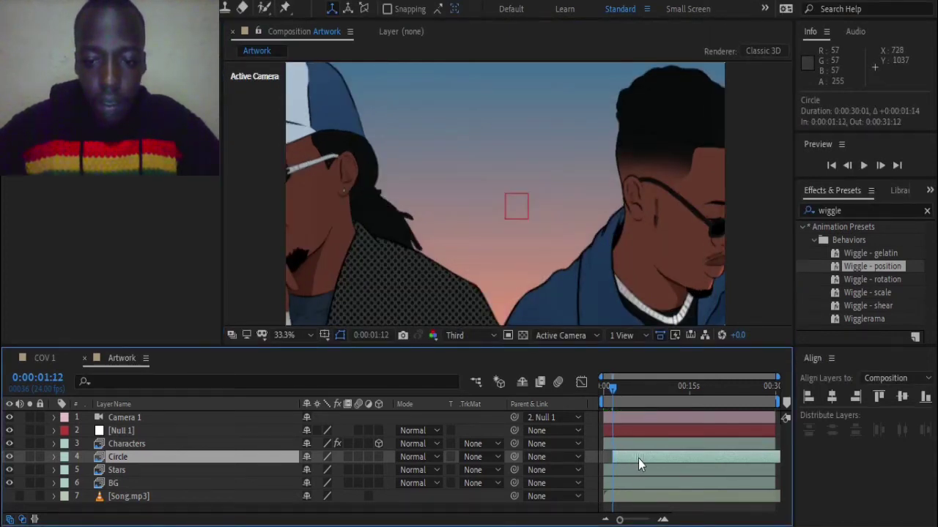
{"action": "left_click_drag", "start_coordinate": [619, 520], "coordinate": [647, 519]}
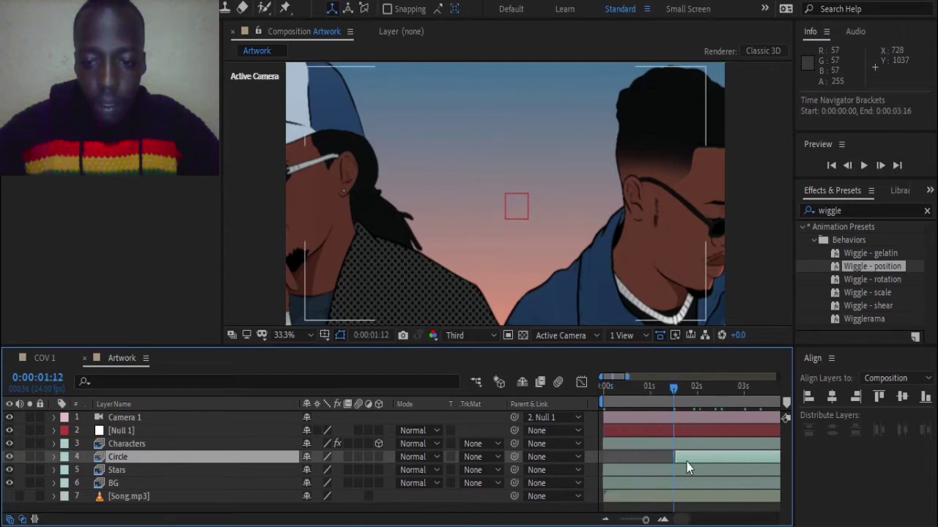
{"action": "left_click_drag", "start_coordinate": [686, 462], "coordinate": [684, 457]}
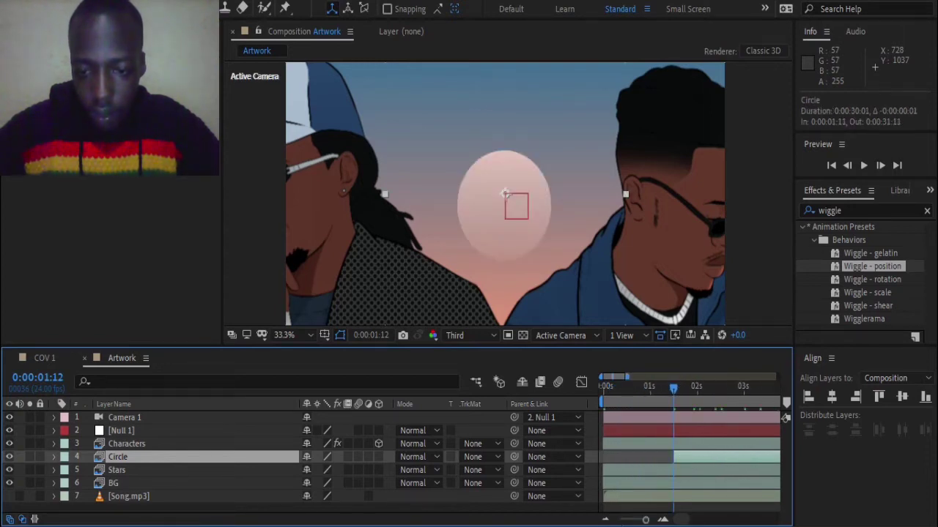
{"action": "left_click_drag", "start_coordinate": [645, 519], "coordinate": [648, 519]}
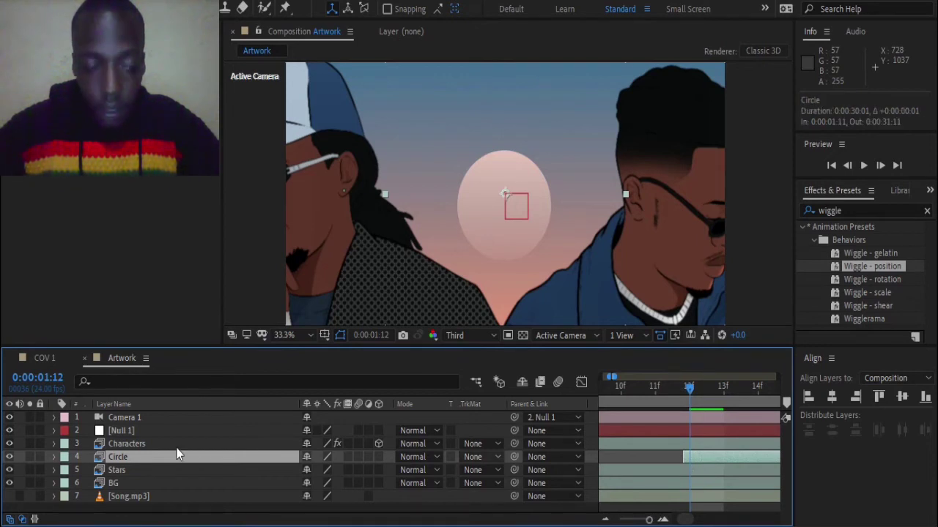
Enable the Circle's Opacity stopwatch and key it at 0% at 0:00:01:12
{"action": "left_click", "coordinate": [53, 457]}
{"action": "scroll", "coordinate": [81, 462], "scroll_direction": "down", "scroll_amount": 1}
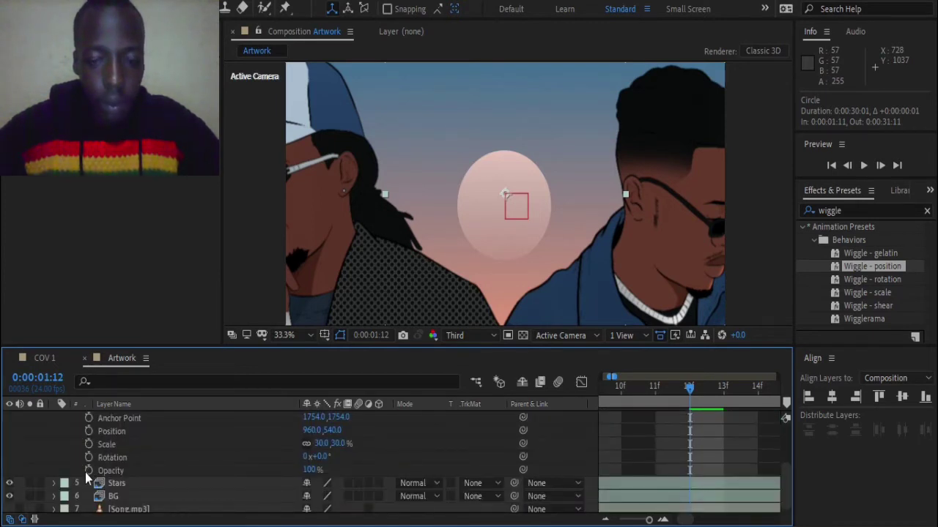
{"action": "left_click", "coordinate": [87, 470]}
{"action": "left_click_drag", "start_coordinate": [647, 521], "coordinate": [612, 522]}
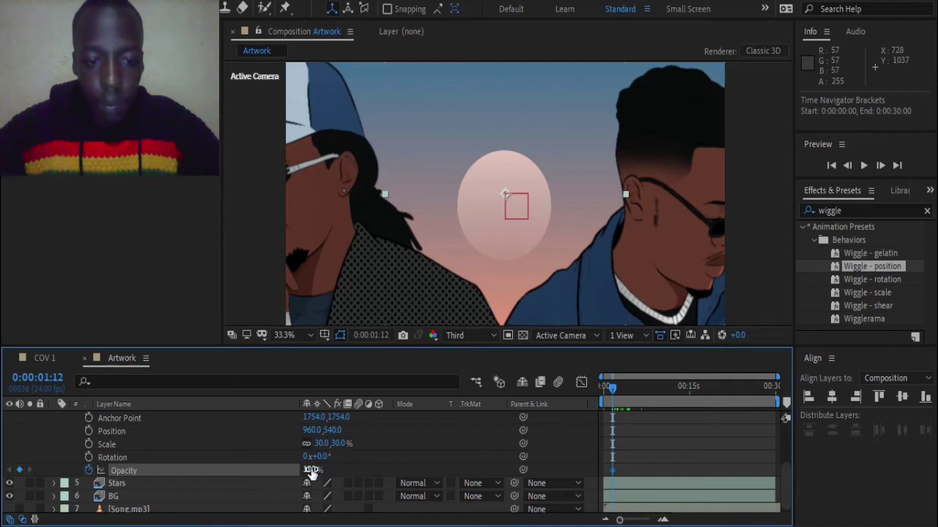
{"action": "type", "text": "0"}
{"action": "key", "text": "Return"}
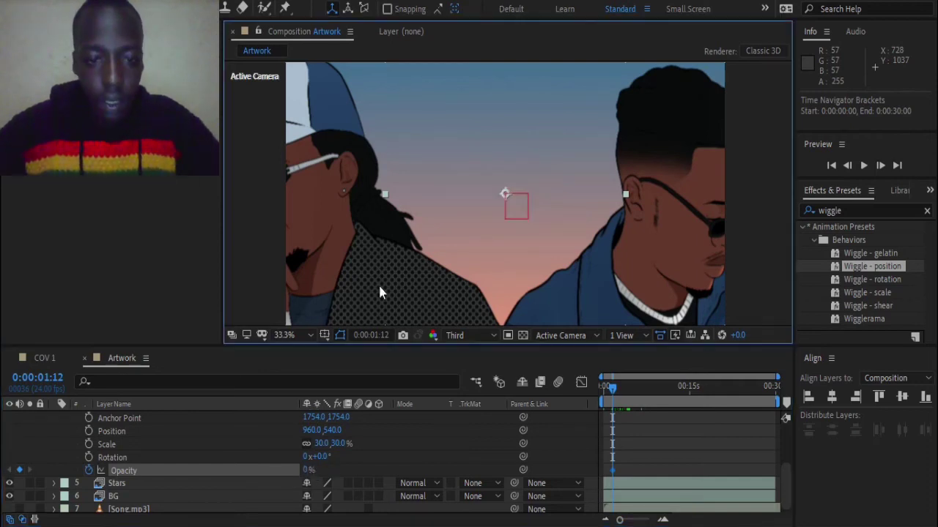
At 0:00:04:00, key the Circle's Opacity at 100%
{"action": "key", "text": "alt+shift+j"}
{"action": "left_click", "coordinate": [396, 242]}
{"action": "key", "text": "BackSpace"}
{"action": "type", "text": "4:0"}
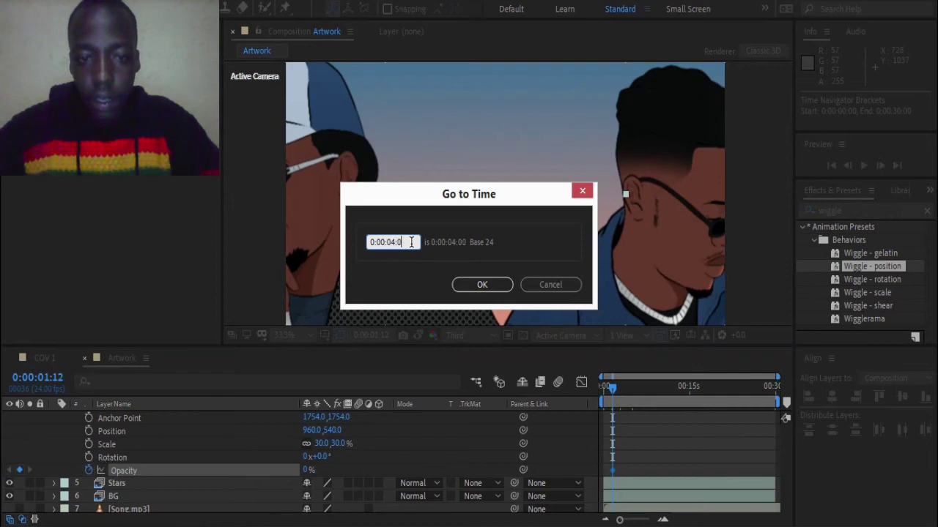
{"action": "key", "text": "Return"}
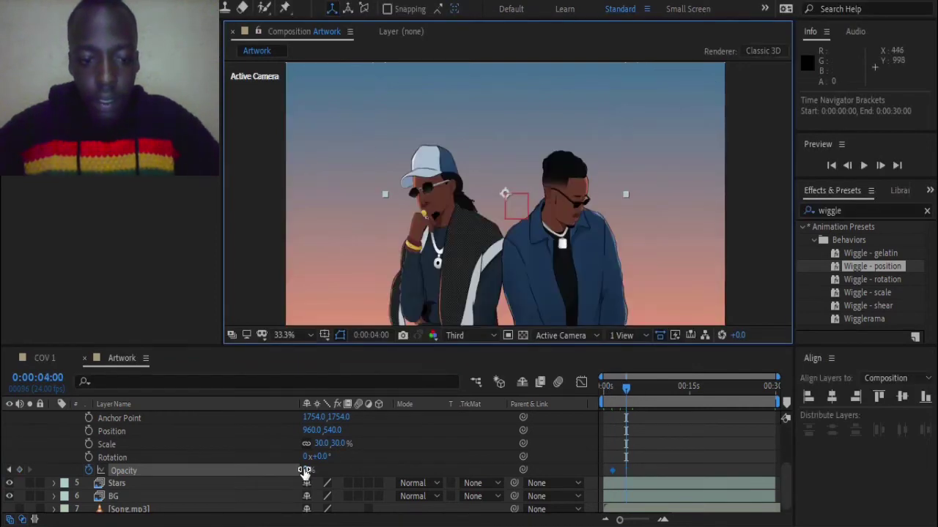
{"action": "left_click", "coordinate": [309, 469]}
{"action": "type", "text": "100"}
{"action": "key", "text": "Return"}
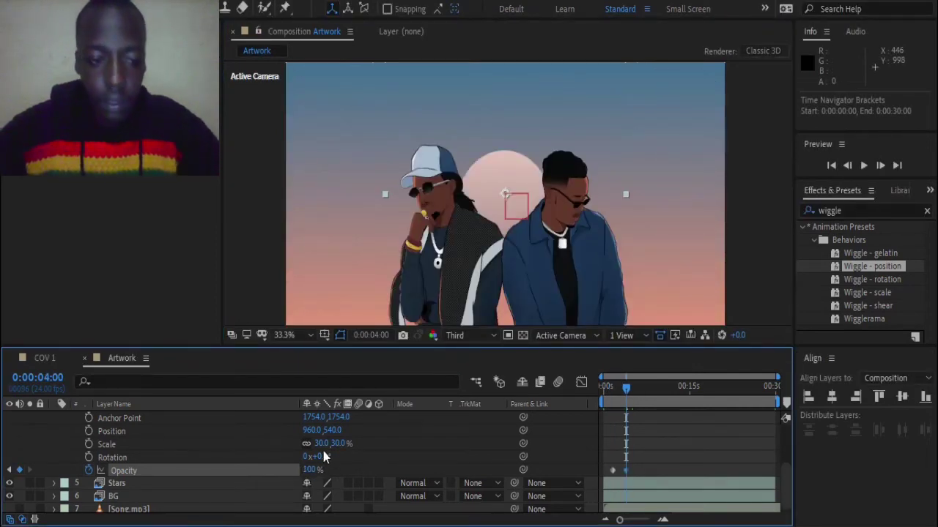
Return the current time to 0:00:01:12
{"action": "left_click", "coordinate": [378, 297]}
{"action": "key", "text": "alt+shift+j"}
{"action": "left_click", "coordinate": [402, 242]}
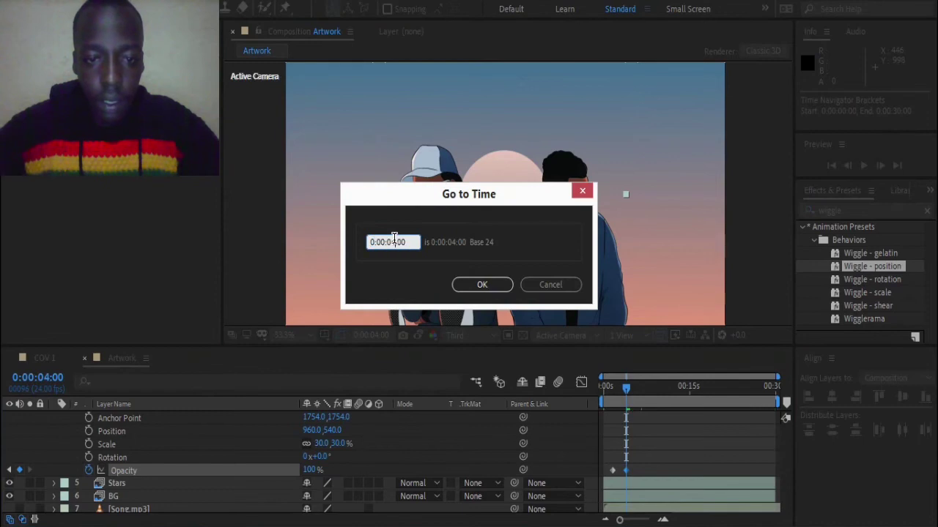
{"action": "key", "text": "BackSpace"}
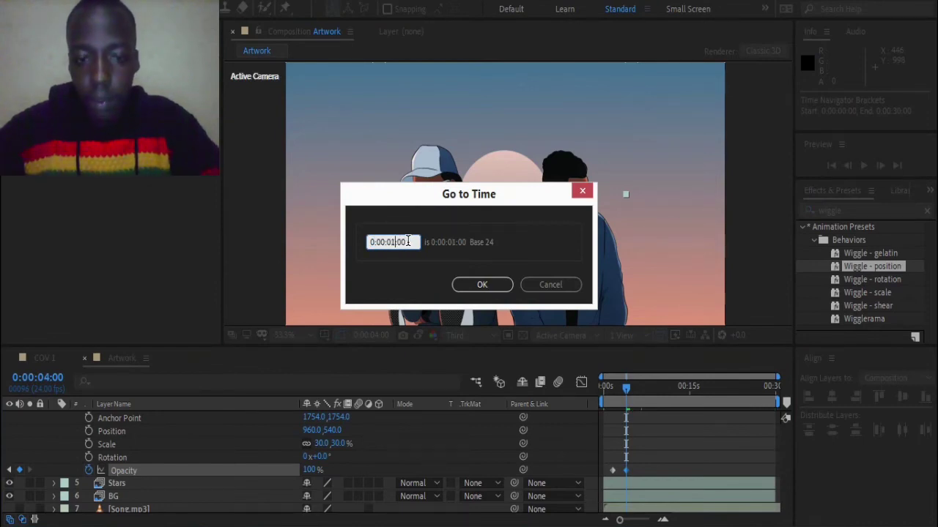
{"action": "type", "text": "12"}
{"action": "key", "text": "Return"}
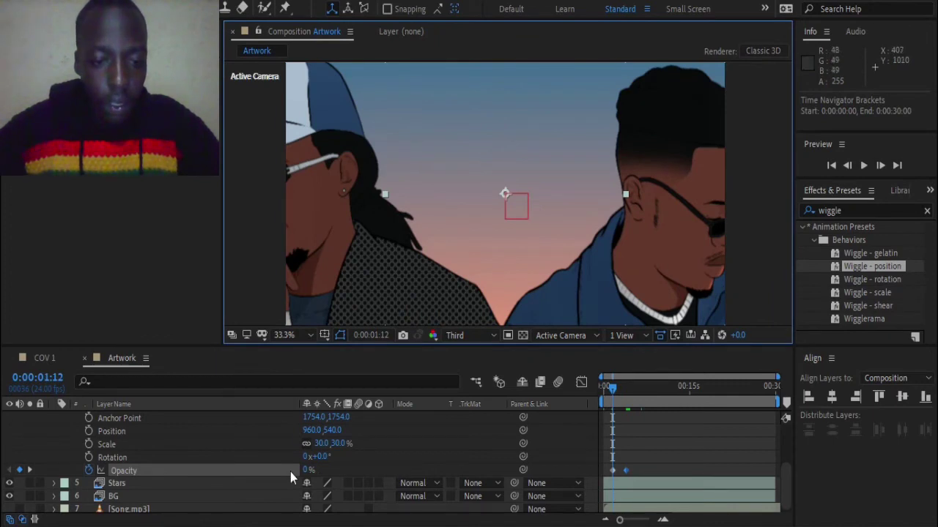
Key the Circle's Position at 0:00:04:00
{"action": "scroll", "coordinate": [203, 471], "scroll_direction": "up", "scroll_amount": 2}
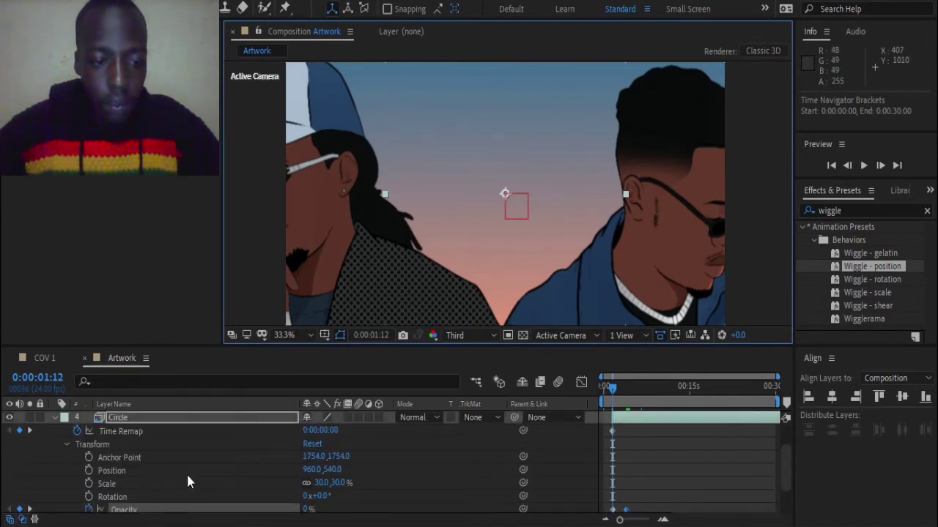
{"action": "left_click", "coordinate": [89, 471]}
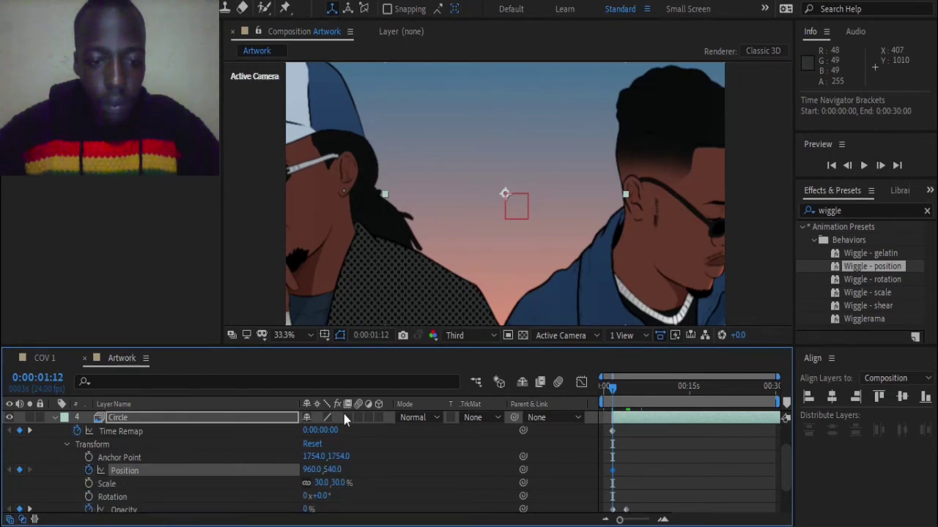
{"action": "left_click", "coordinate": [371, 336]}
{"action": "left_click", "coordinate": [389, 242]}
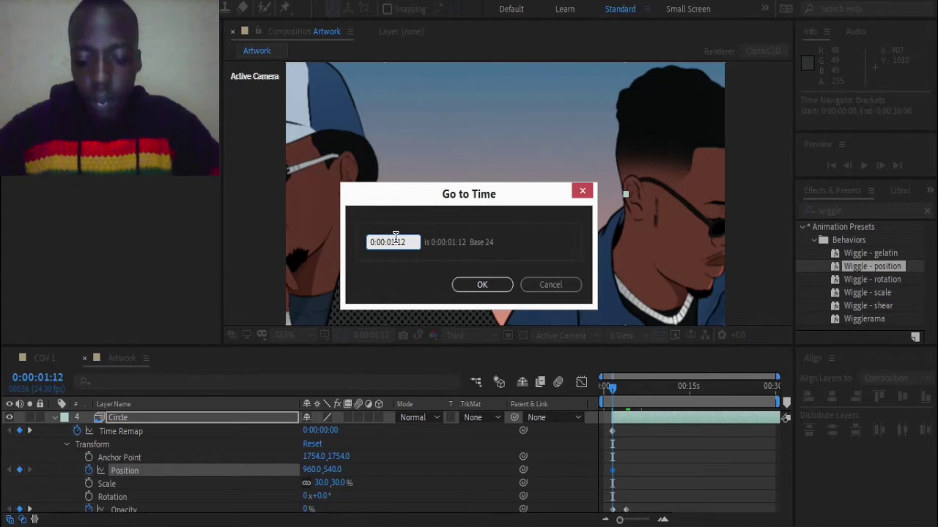
{"action": "type", "text": "4"}
{"action": "key", "text": "Return"}
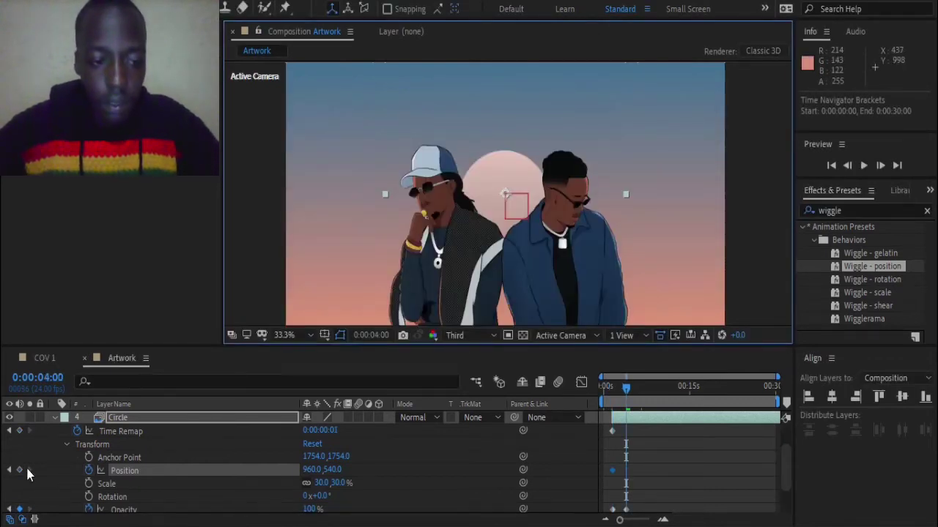
{"action": "left_click", "coordinate": [22, 471]}
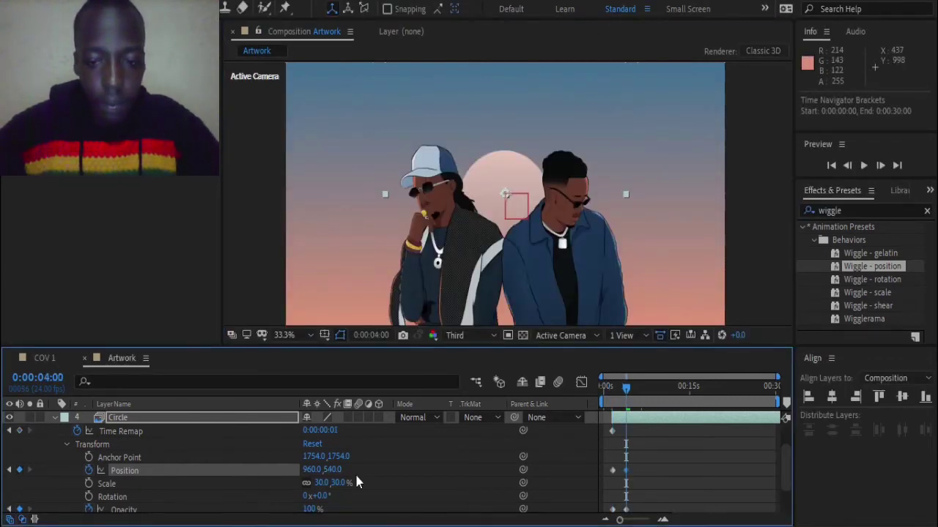
At 0:00:01:12, push the Circle below the frame to Position 960, 1150
{"action": "left_click", "coordinate": [371, 336]}
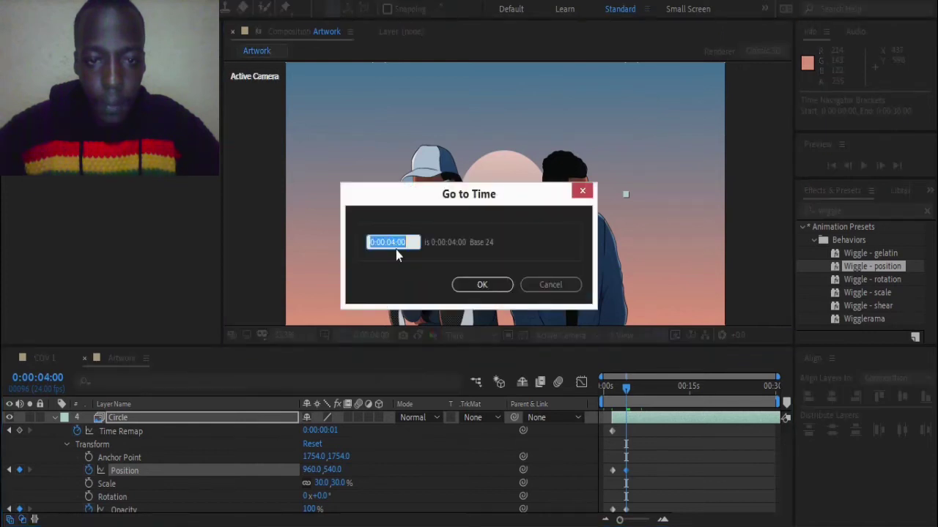
{"action": "left_click", "coordinate": [394, 241]}
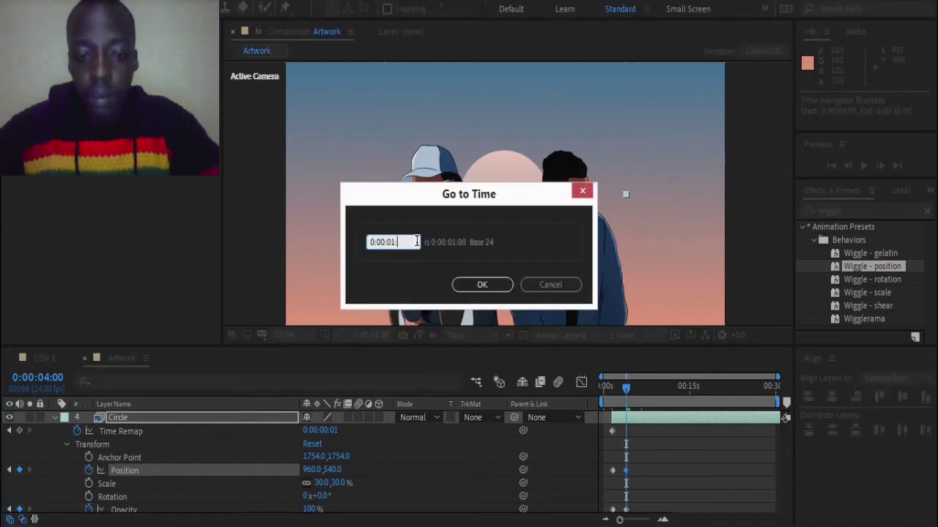
{"action": "type", "text": "0:00:01:12"}
{"action": "key", "text": "Return"}
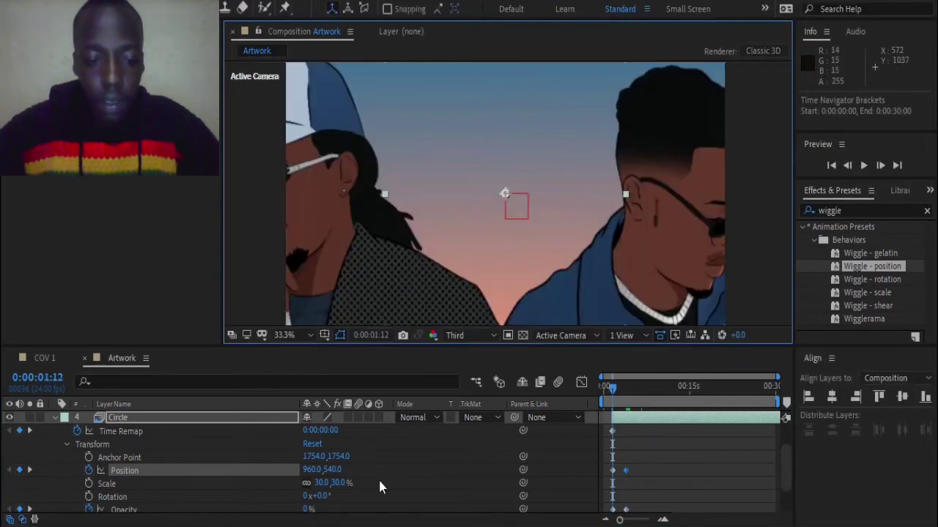
{"action": "key", "text": "comma"}
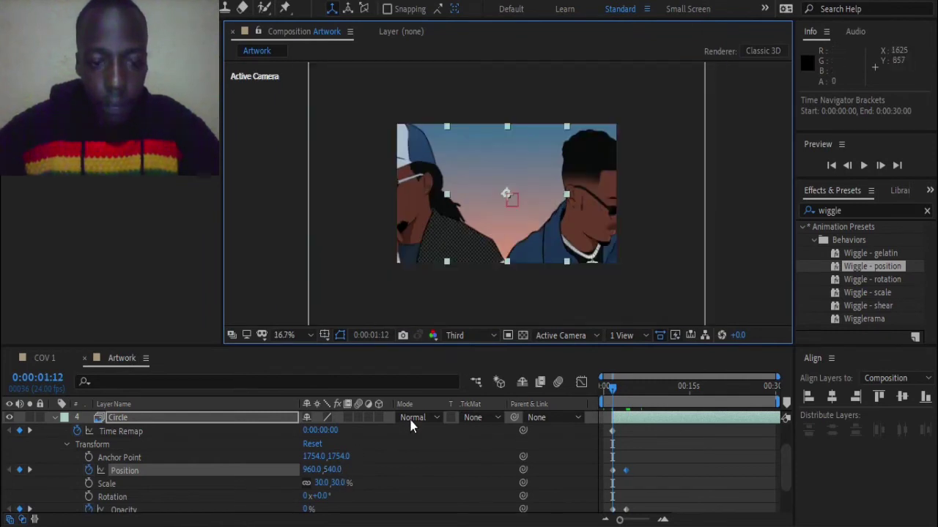
{"action": "left_click_drag", "start_coordinate": [322, 473], "coordinate": [748, 469]}
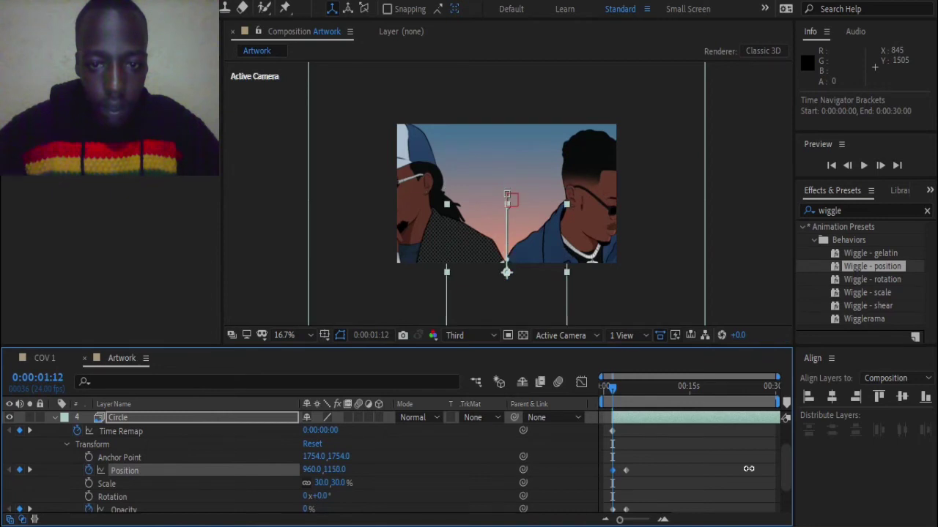
Scrub the first seconds to check the sun's rise and select its keyframes
{"action": "left_click_drag", "start_coordinate": [619, 520], "coordinate": [653, 520]}
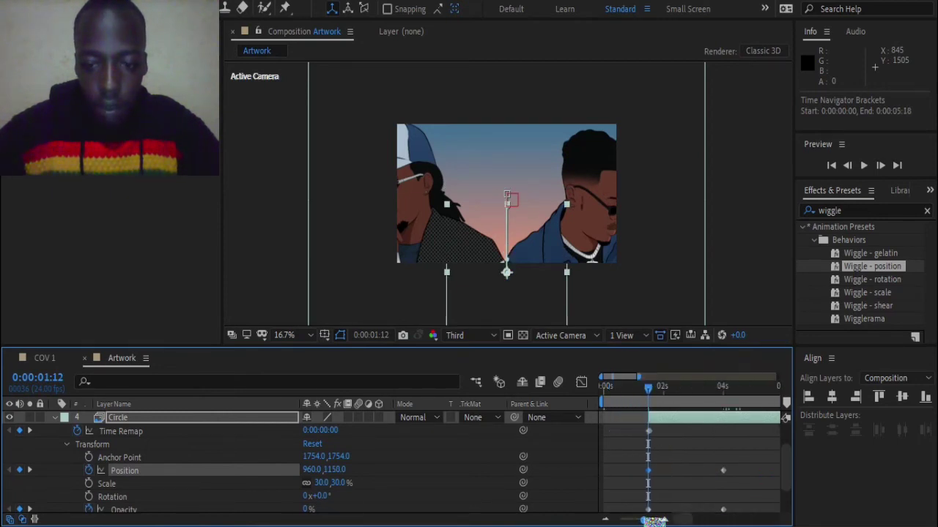
{"action": "left_click_drag", "start_coordinate": [657, 395], "coordinate": [733, 415]}
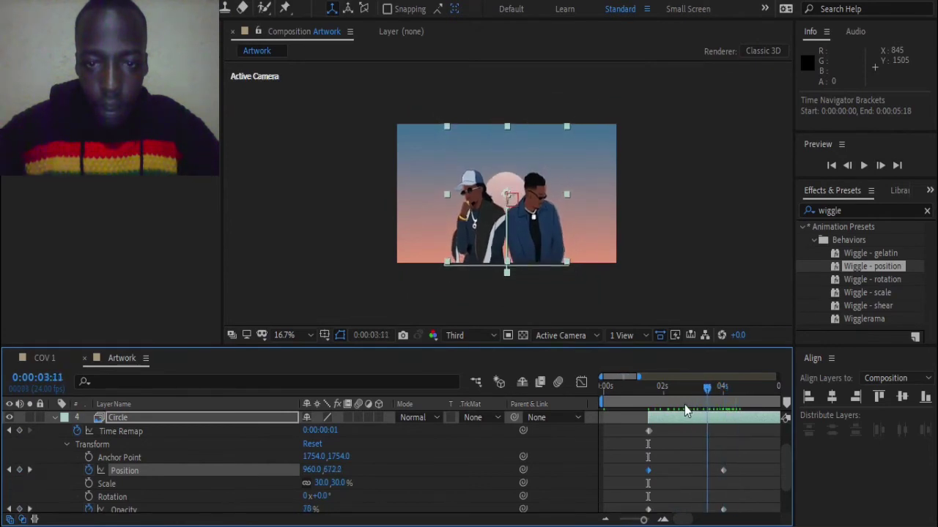
{"action": "left_click_drag", "start_coordinate": [732, 415], "coordinate": [665, 410]}
{"action": "scroll", "coordinate": [744, 452], "scroll_direction": "down", "scroll_amount": 3}
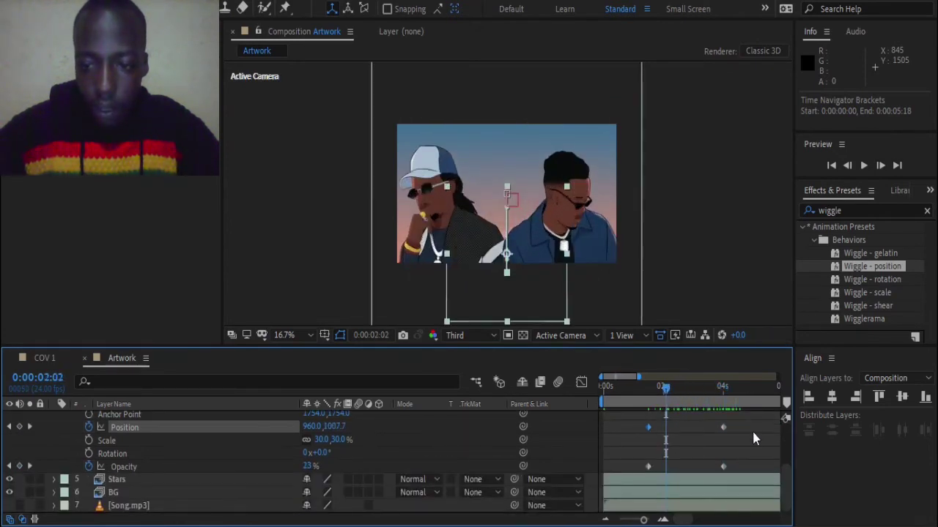
{"action": "left_click_drag", "start_coordinate": [754, 423], "coordinate": [637, 471]}
Apply Easy Ease to the Circle's selected keyframes, collapse the layer and preview the animation
{"action": "right_click", "coordinate": [648, 467]}
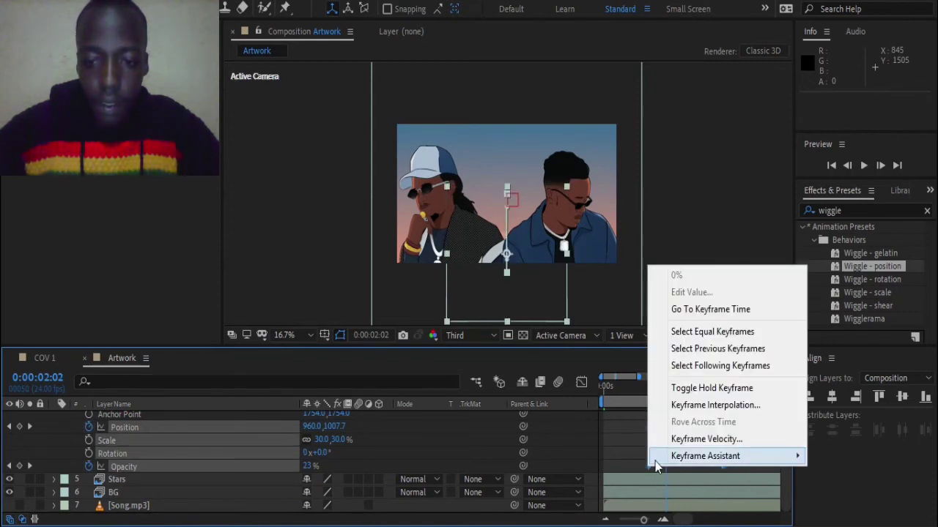
{"action": "mouse_move", "coordinate": [726, 456]}
{"action": "left_click", "coordinate": [439, 356]}
{"action": "scroll", "coordinate": [115, 464], "scroll_direction": "up", "scroll_amount": 3}
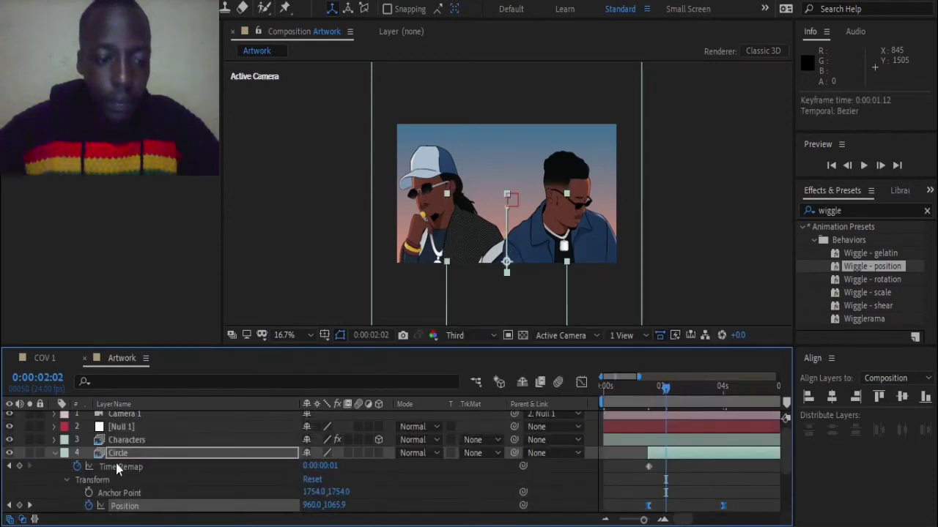
{"action": "left_click", "coordinate": [53, 453]}
{"action": "left_click", "coordinate": [863, 164]}
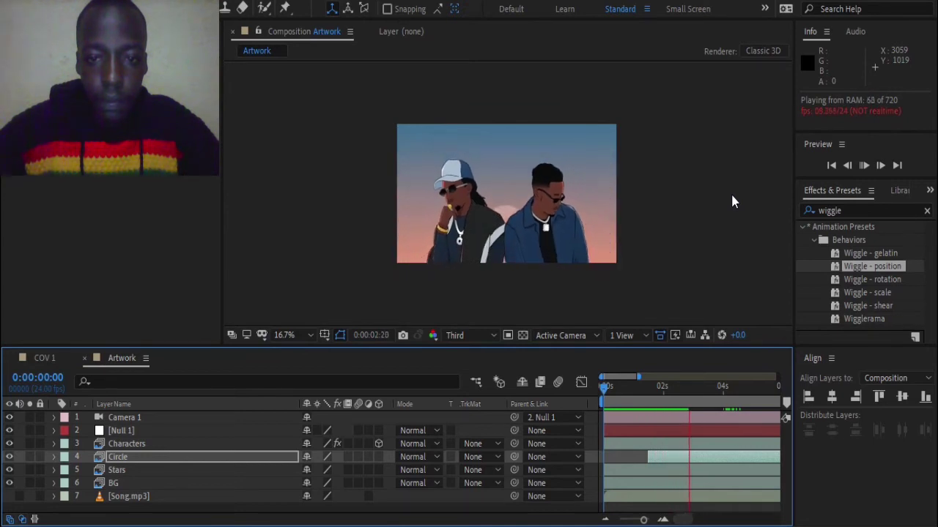
{"action": "left_click", "coordinate": [659, 397]}
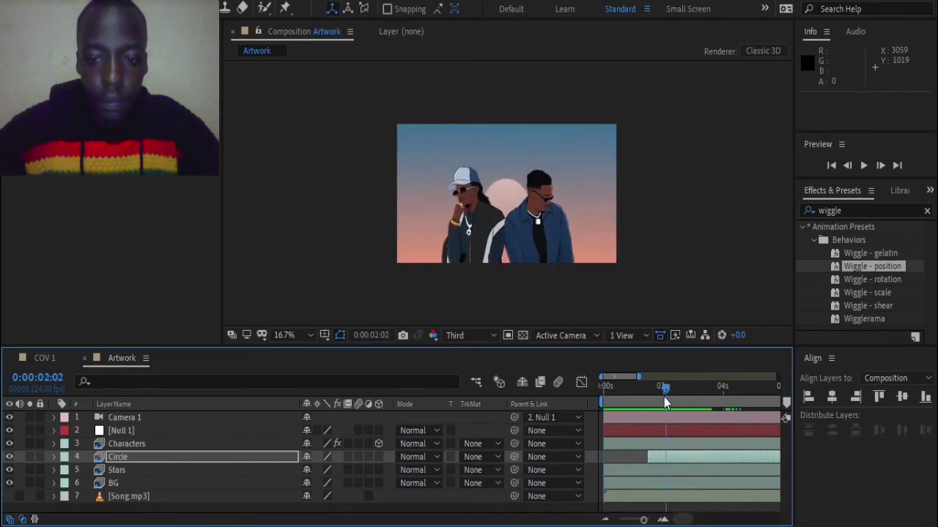
{"action": "mouse_move", "coordinate": [653, 397]}
{"action": "left_mouse_down"}
{"action": "mouse_move", "coordinate": [679, 405]}
{"action": "mouse_move", "coordinate": [641, 397]}
{"action": "left_mouse_up"}
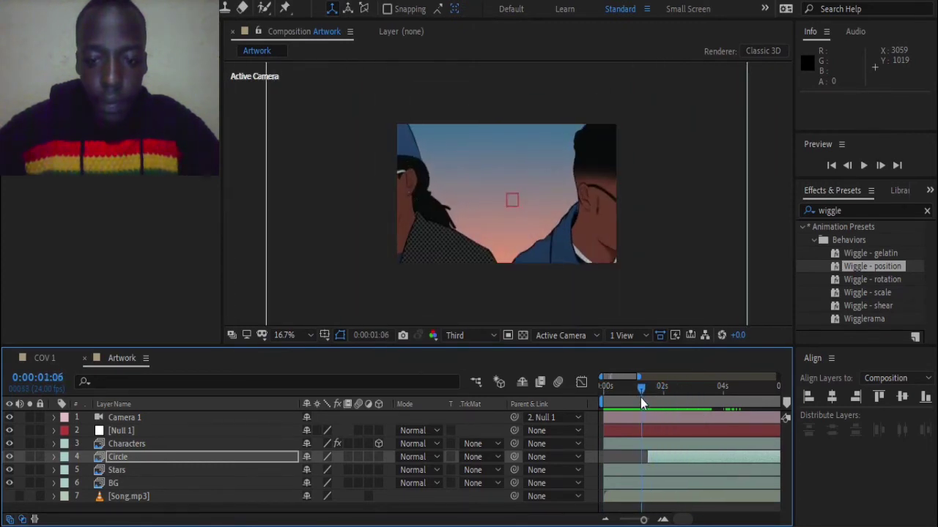
{"action": "left_click", "coordinate": [141, 419]}
{"action": "left_click", "coordinate": [145, 485]}
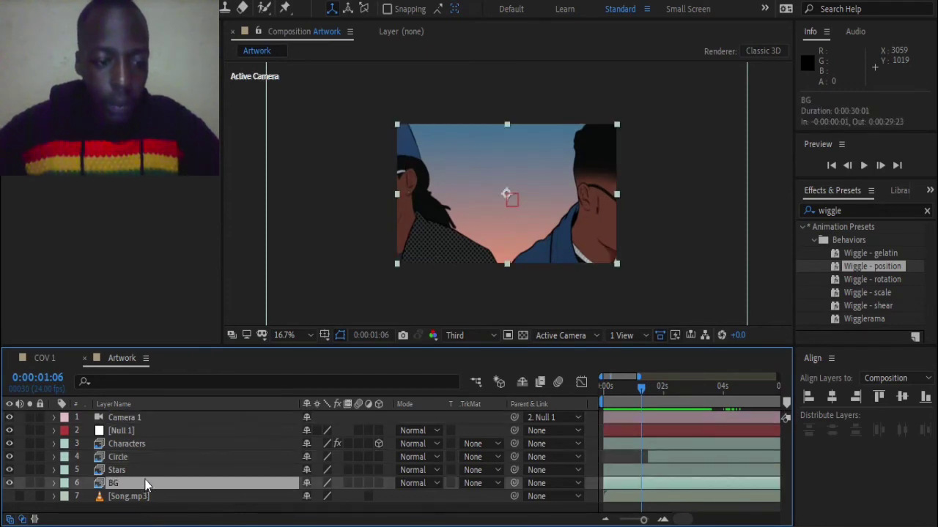
{"action": "left_click_drag", "start_coordinate": [145, 485], "coordinate": [146, 417]}
Pre-compose the six selected Artwork layers into a new comp named 'BG' and refresh the viewer
{"action": "right_click", "coordinate": [150, 444]}
{"action": "left_click", "coordinate": [189, 382]}
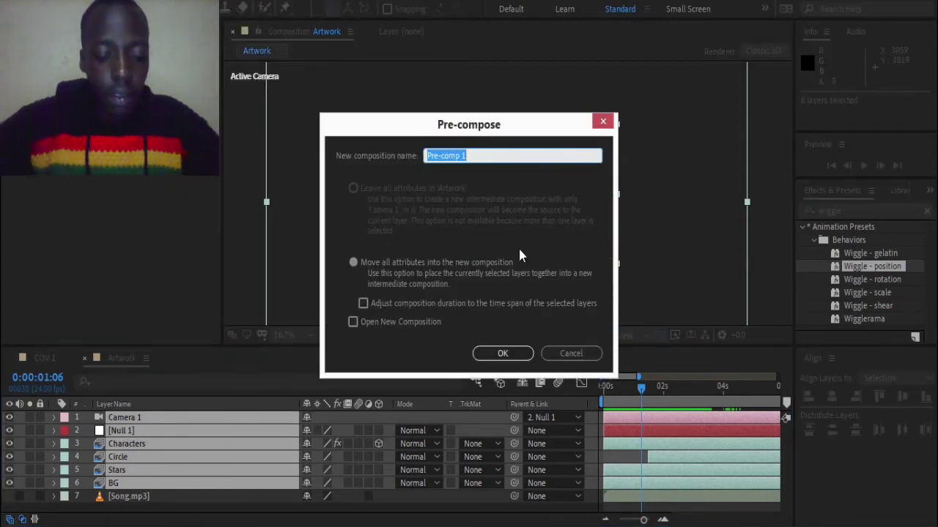
{"action": "type", "text": "BG"}
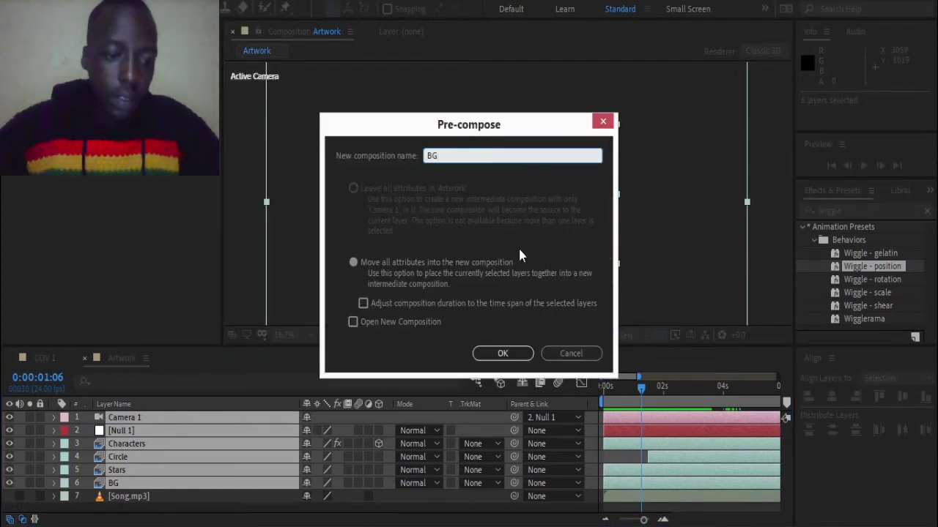
{"action": "left_click", "coordinate": [503, 354]}
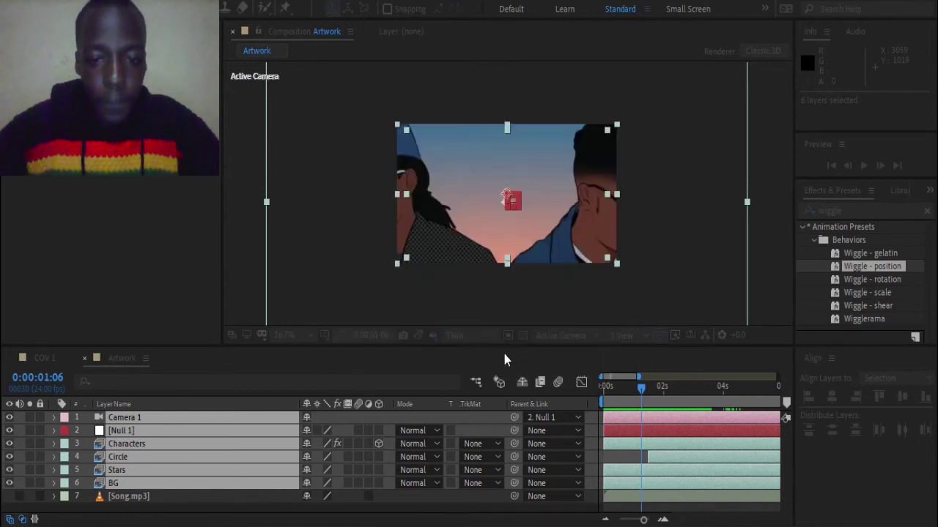
{"action": "key", "text": "Caps_Lock"}
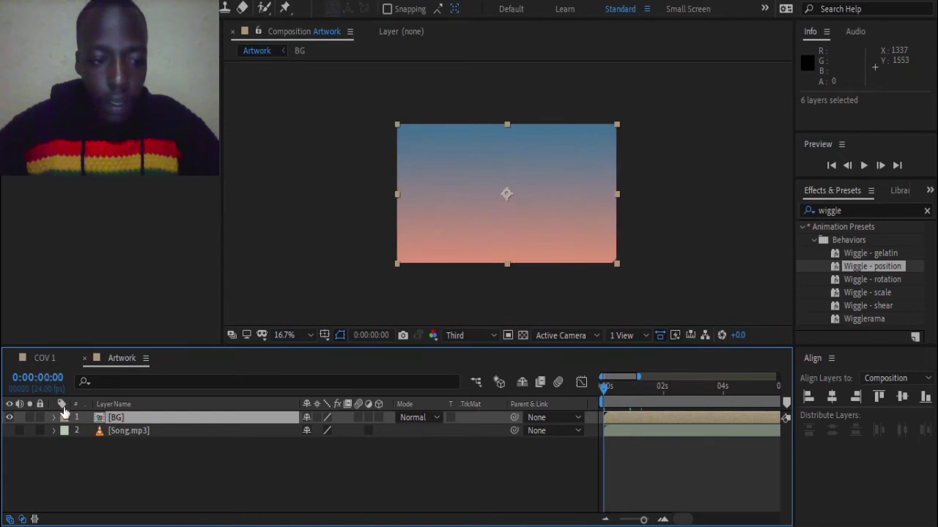
Cut the three title layers out of COV 1 and paste them into Artwork
{"action": "left_click", "coordinate": [46, 357]}
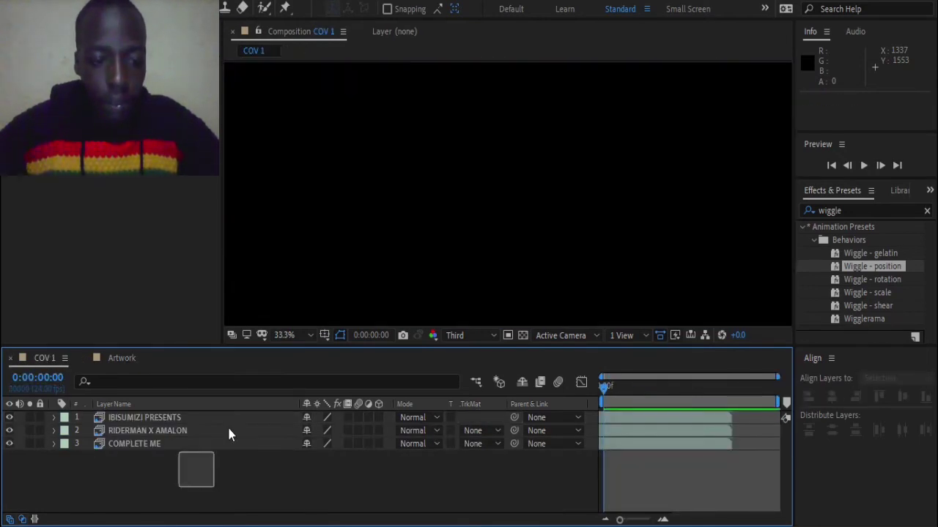
{"action": "left_click_drag", "start_coordinate": [229, 434], "coordinate": [236, 418]}
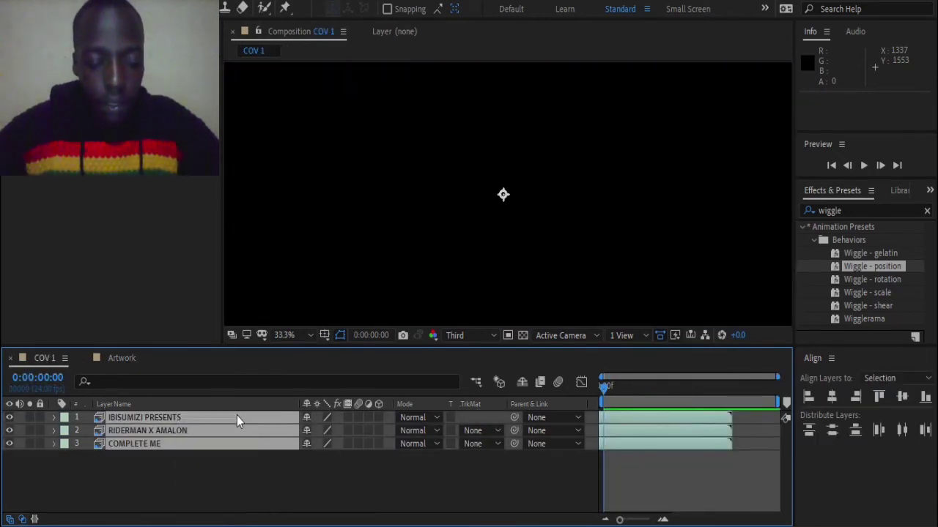
{"action": "key", "text": "Delete"}
{"action": "left_click", "coordinate": [140, 357]}
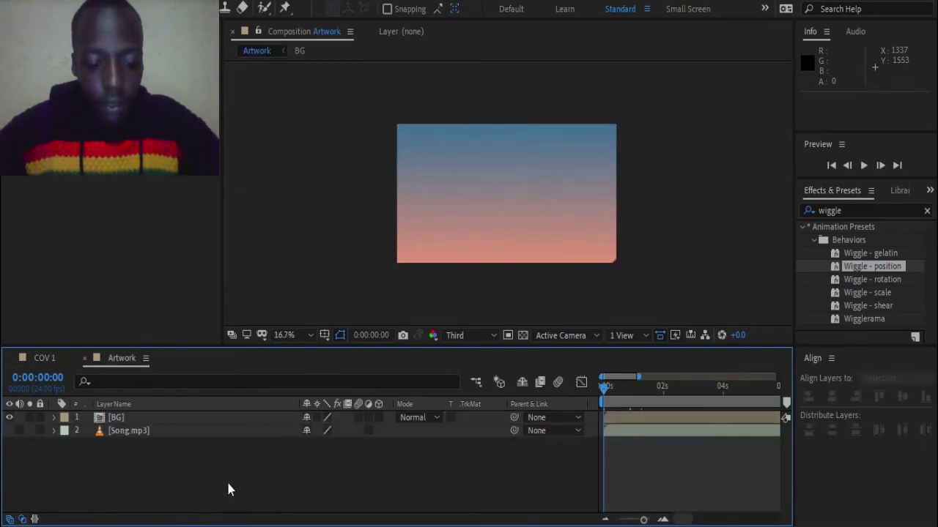
{"action": "key", "text": "ctrl+v"}
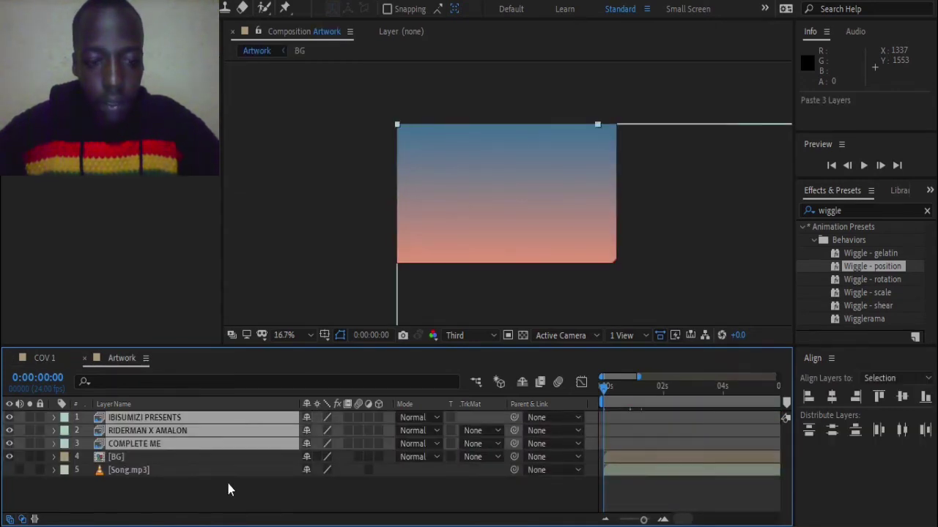
Enable Time Remapping on the three title layers
{"action": "left_click_drag", "start_coordinate": [633, 520], "coordinate": [649, 520]}
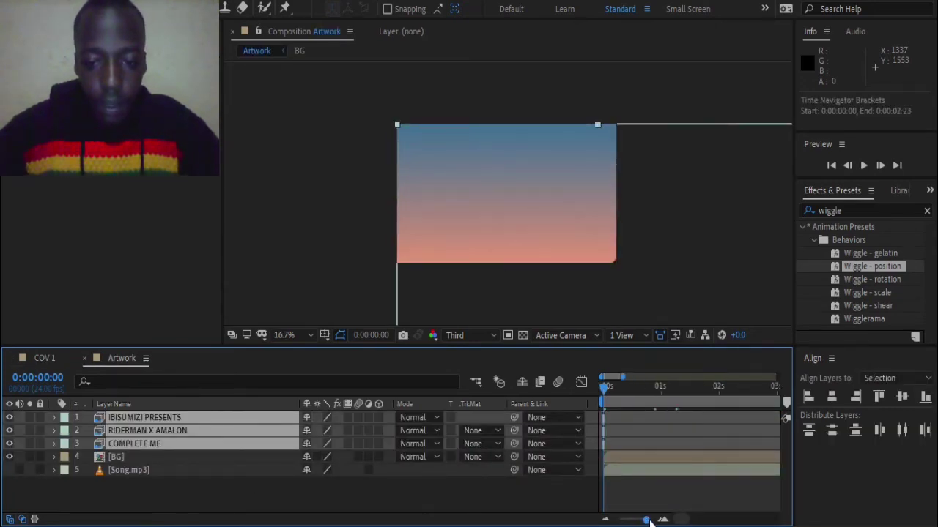
{"action": "right_click", "coordinate": [617, 432]}
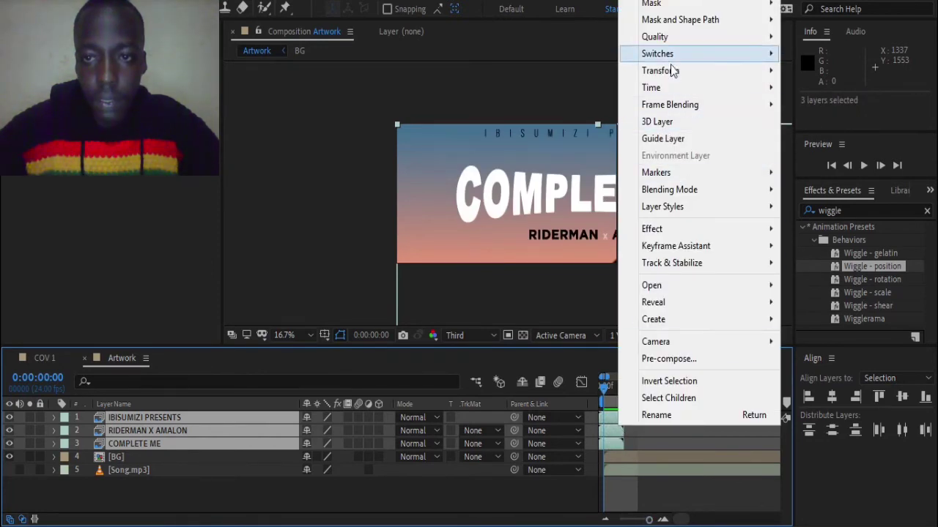
{"action": "mouse_move", "coordinate": [671, 70]}
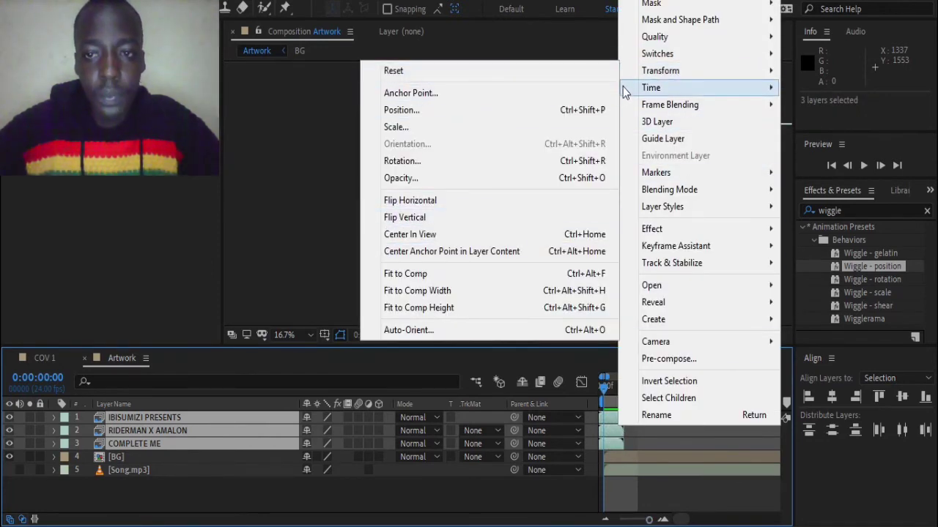
{"action": "mouse_move", "coordinate": [650, 87]}
{"action": "left_click", "coordinate": [484, 89]}
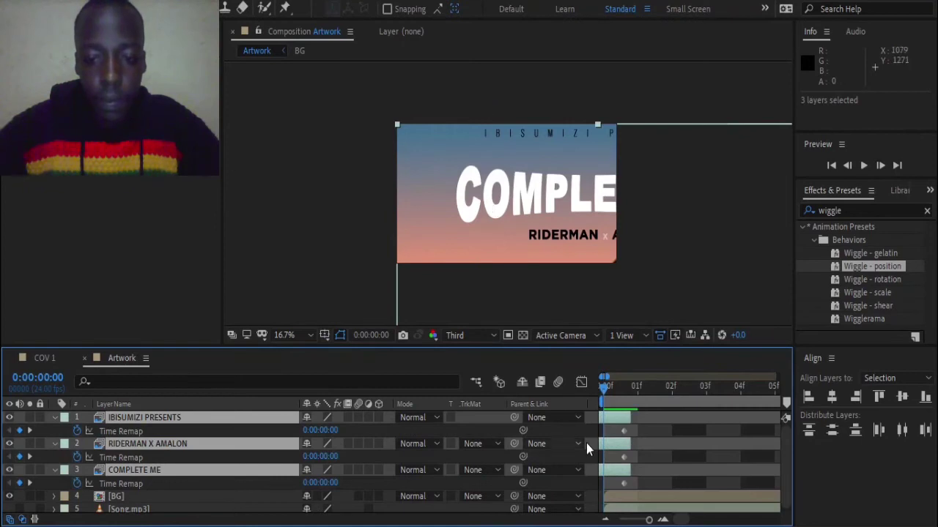
Stretch the three title layers' out-points to the last frame of the 30-second comp
{"action": "left_click_drag", "start_coordinate": [649, 520], "coordinate": [629, 520]}
{"action": "left_click", "coordinate": [639, 522]}
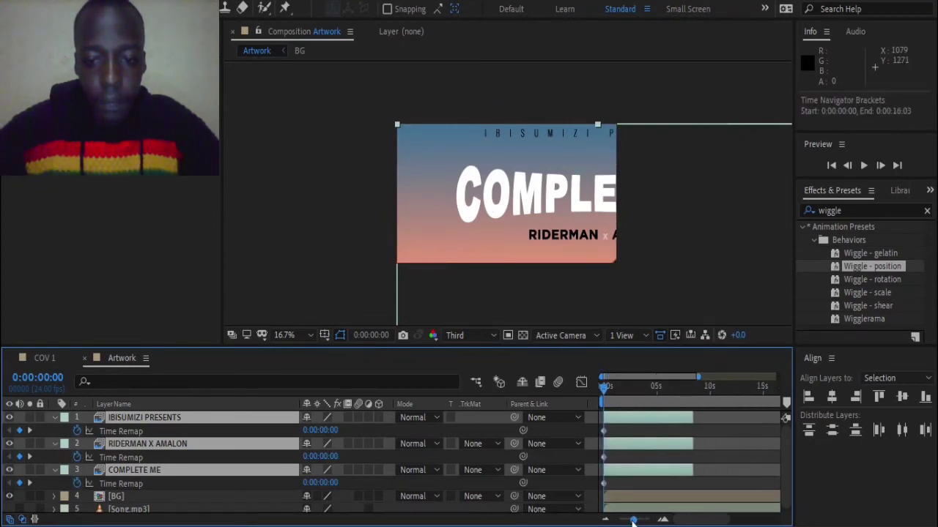
{"action": "left_click_drag", "start_coordinate": [639, 520], "coordinate": [619, 520]}
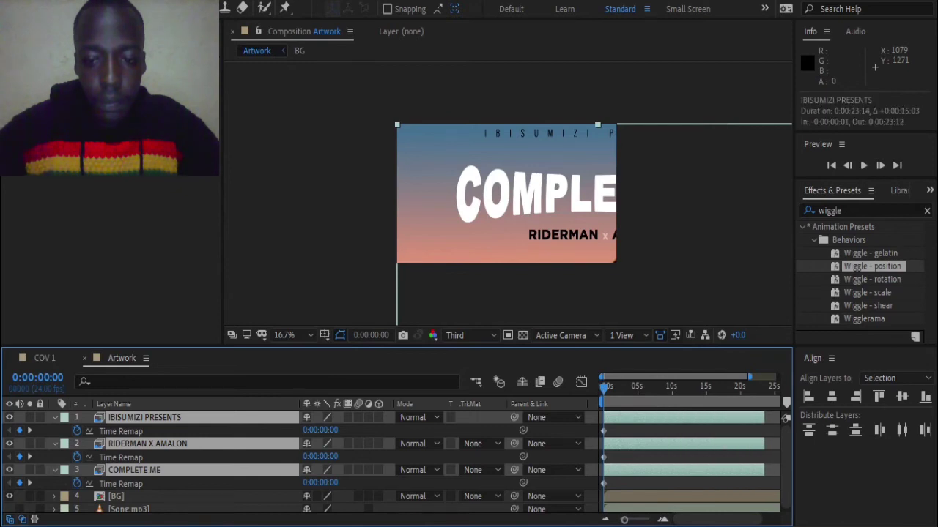
{"action": "left_click", "coordinate": [781, 398]}
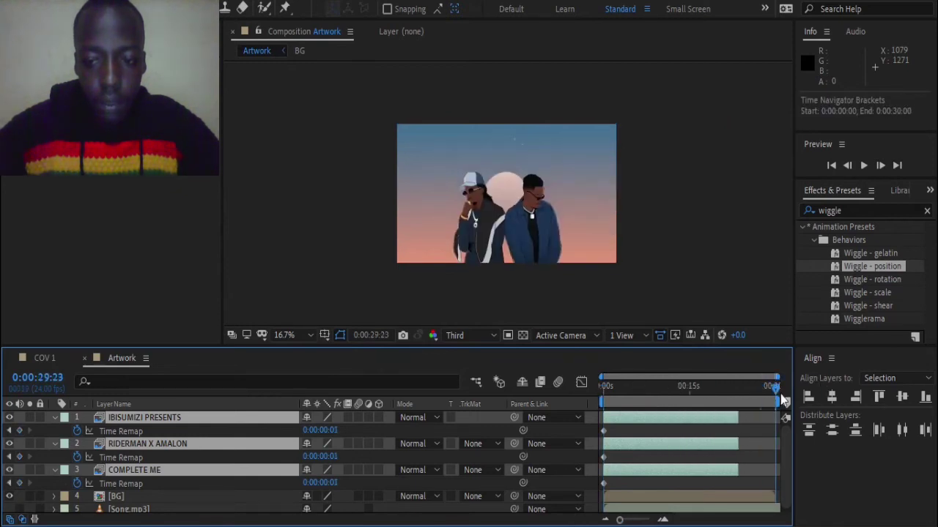
{"action": "left_click_drag", "start_coordinate": [739, 416], "coordinate": [773, 416]}
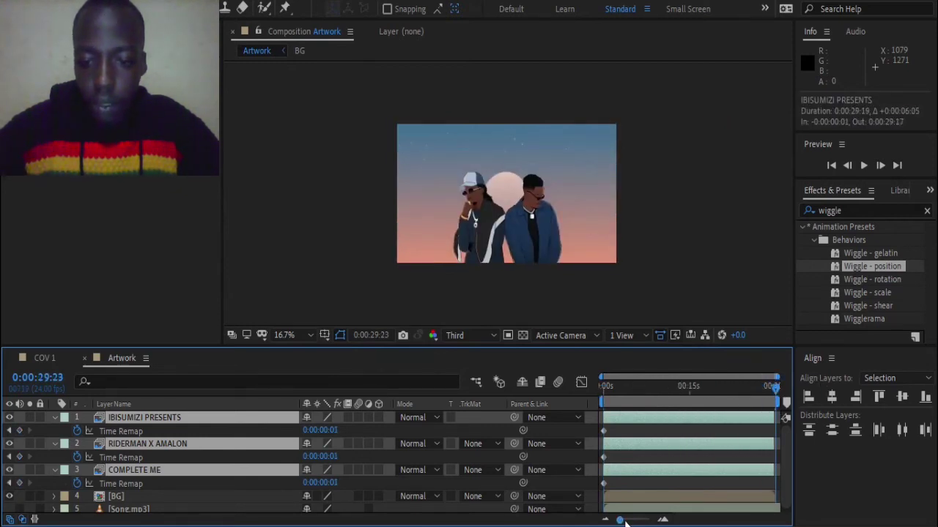
{"action": "left_click_drag", "start_coordinate": [620, 520], "coordinate": [646, 518]}
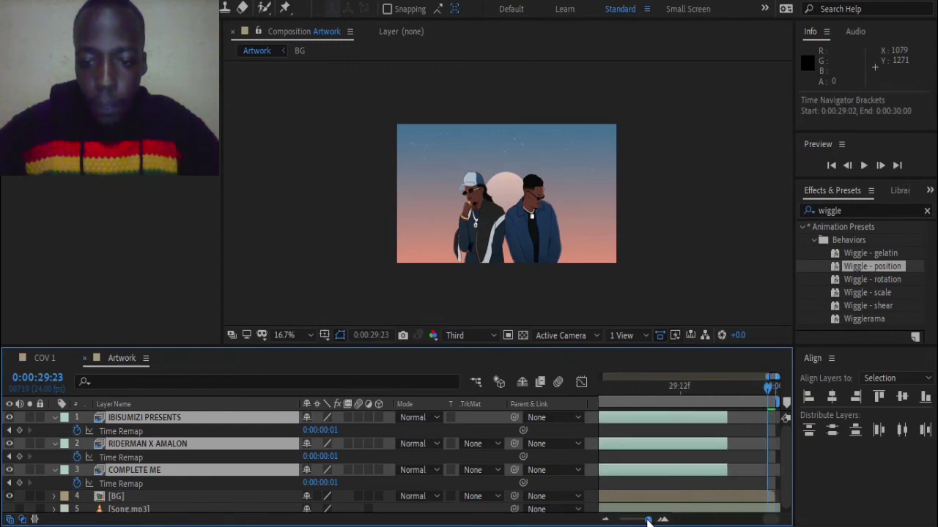
{"action": "left_click_drag", "start_coordinate": [761, 422], "coordinate": [774, 420]}
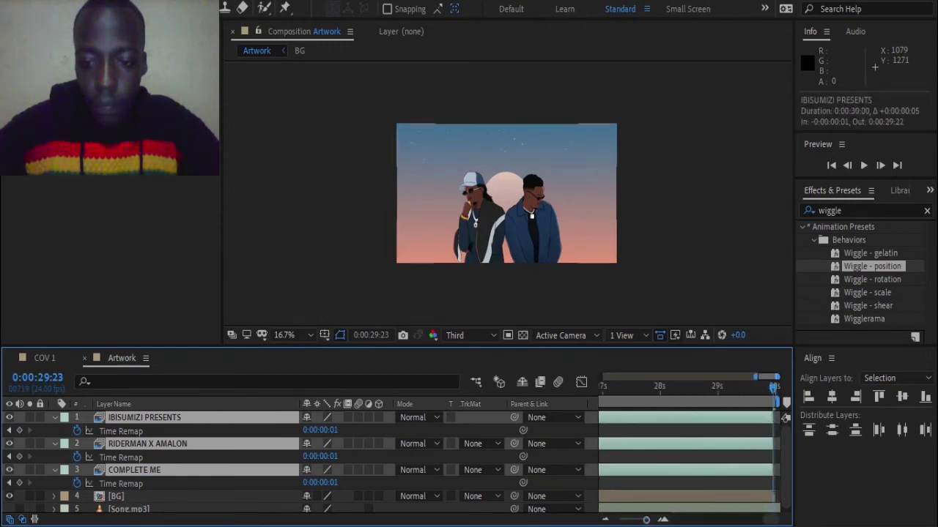
{"action": "left_click_drag", "start_coordinate": [646, 520], "coordinate": [650, 520]}
{"action": "left_click_drag", "start_coordinate": [741, 419], "coordinate": [775, 420]}
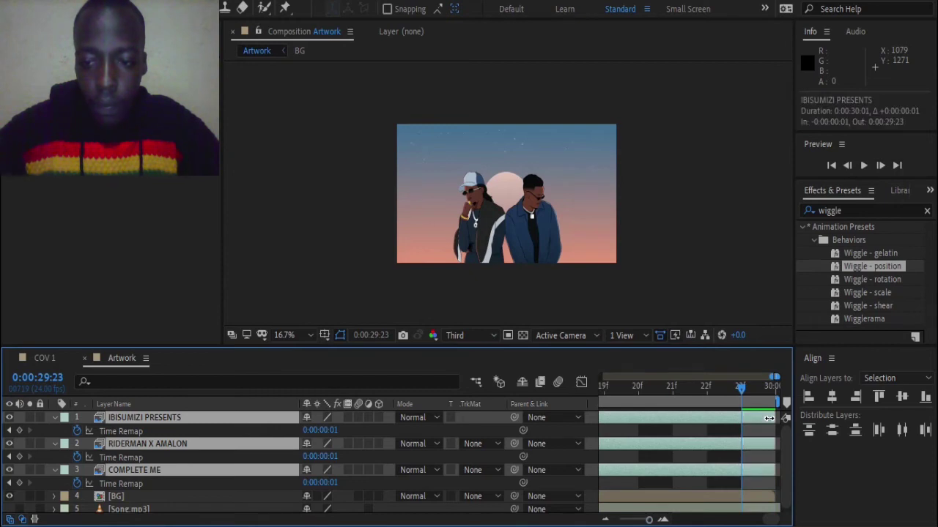
Hide the RIDERMAN X AMALON and COMPLETE ME titles and centre IBISUMIZI PRESENTS horizontally
{"action": "left_click", "coordinate": [56, 415]}
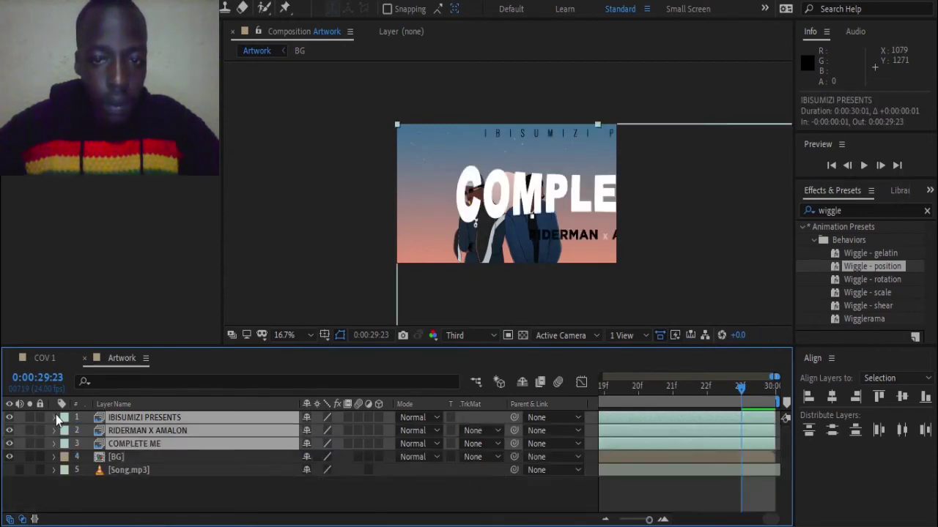
{"action": "left_click", "coordinate": [181, 507]}
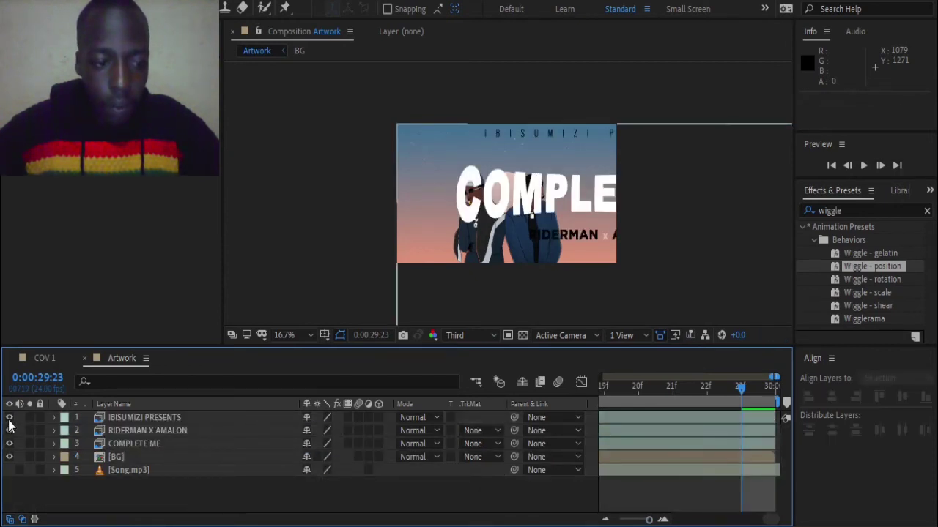
{"action": "left_click_drag", "start_coordinate": [11, 447], "coordinate": [11, 431]}
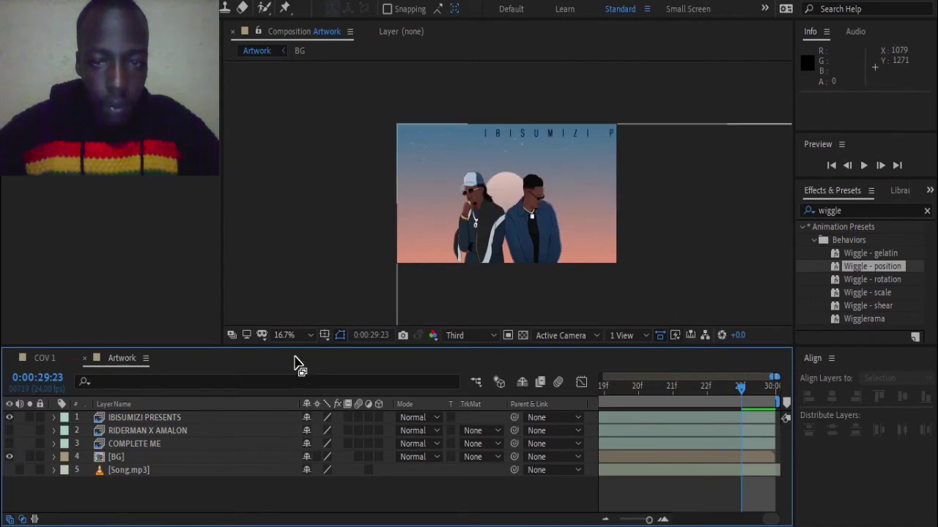
{"action": "left_click", "coordinate": [183, 417]}
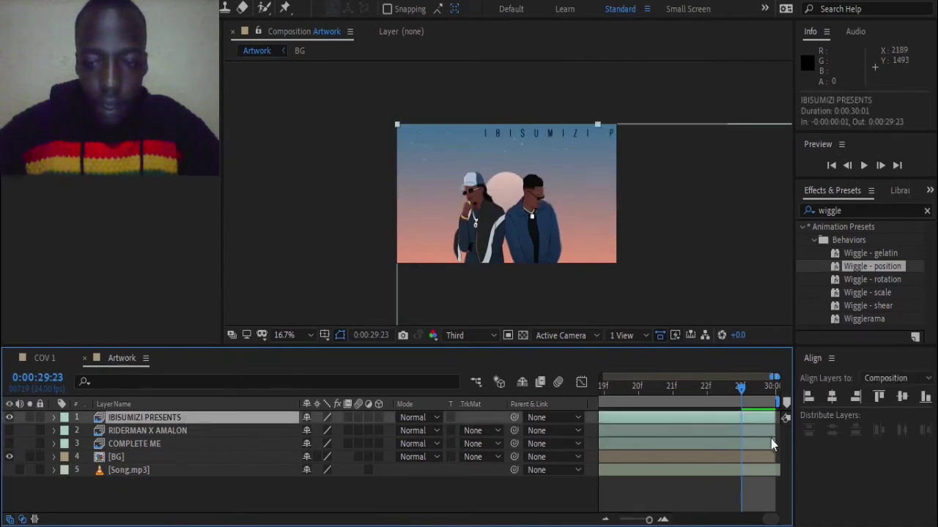
{"action": "left_click", "coordinate": [833, 397]}
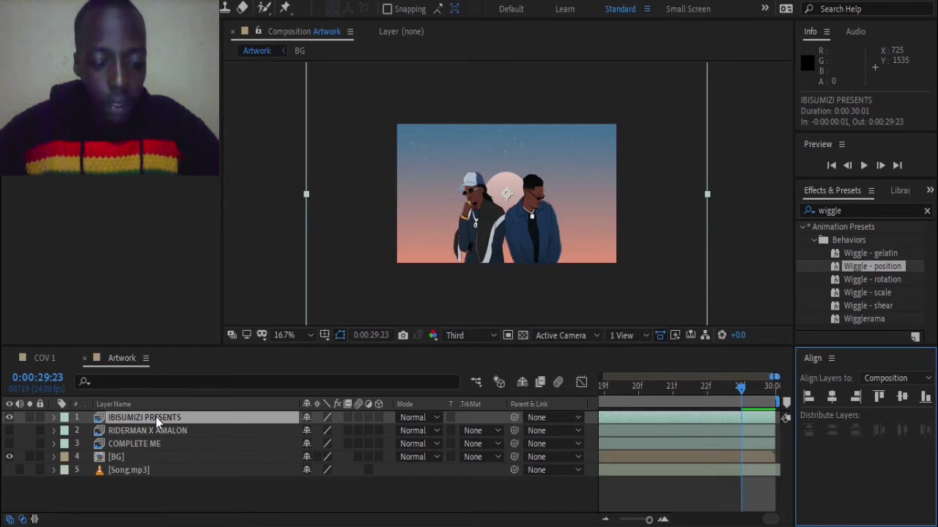
Scale the IBISUMIZI PRESENTS layer to 30% and show the whole composition in the timeline
{"action": "key", "text": "s"}
{"action": "left_click", "coordinate": [322, 431]}
{"action": "type", "text": "30"}
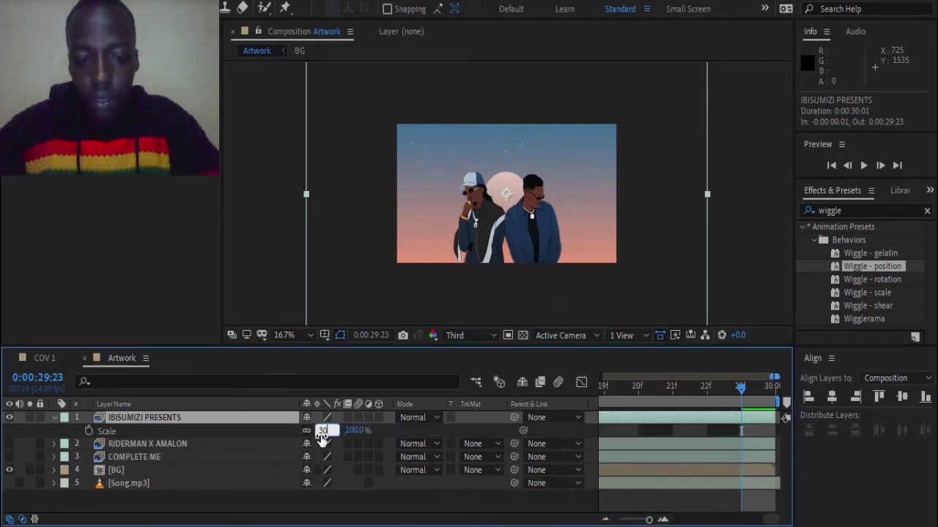
{"action": "key", "text": "Return"}
{"action": "scroll", "coordinate": [583, 169], "scroll_direction": "up", "scroll_amount": 2}
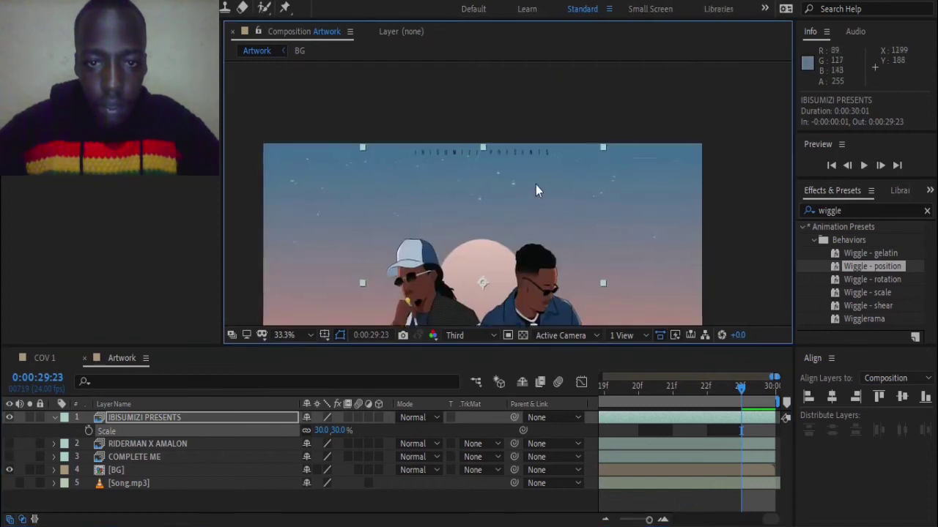
{"action": "scroll", "coordinate": [536, 185], "scroll_direction": "up", "scroll_amount": 1}
{"action": "scroll", "coordinate": [532, 201], "scroll_direction": "up", "scroll_amount": 3}
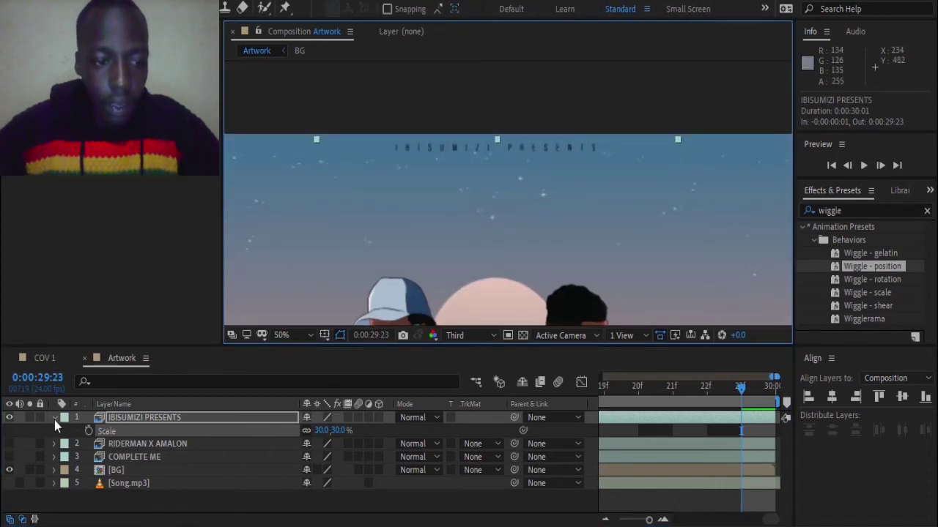
{"action": "left_click", "coordinate": [125, 420]}
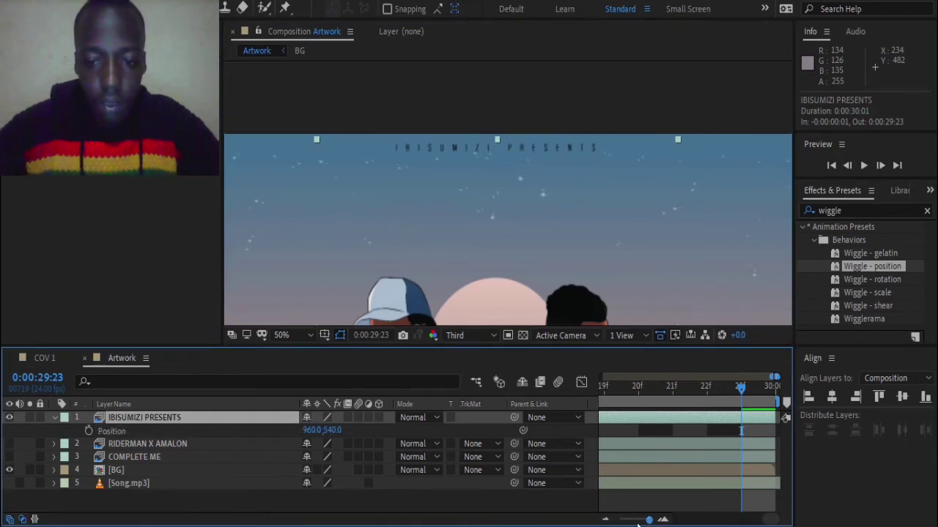
{"action": "key", "text": ";"}
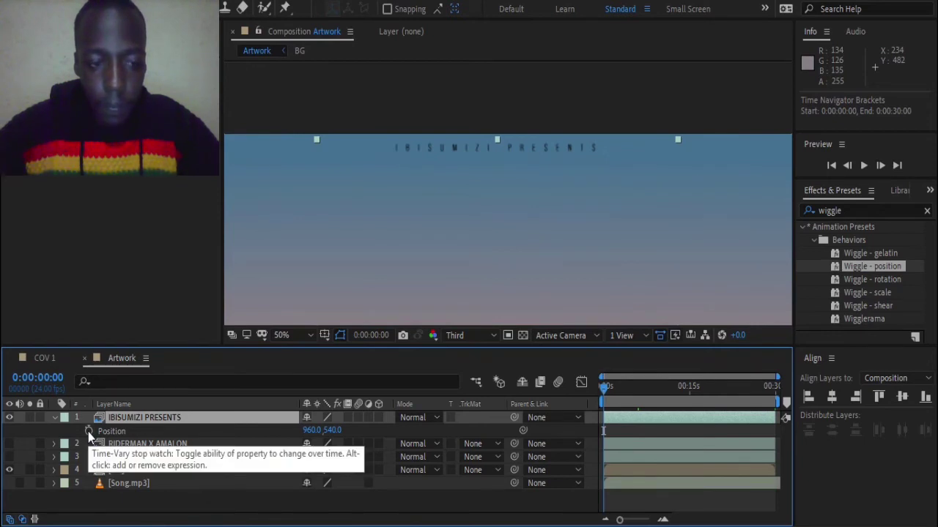
Key the IBISUMIZI PRESENTS title's Position at 0s and at 4 seconds
{"action": "left_click", "coordinate": [88, 432]}
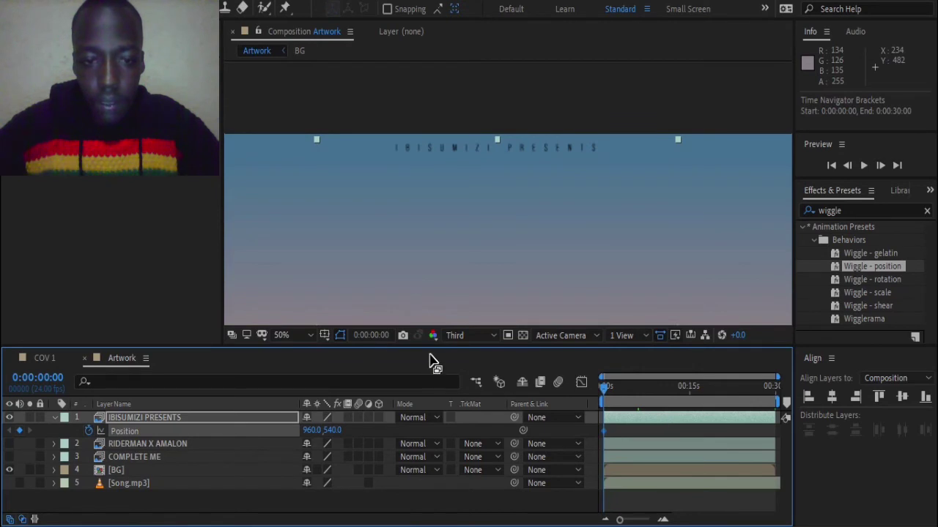
{"action": "key", "text": "alt+shift+j"}
{"action": "type", "text": "400"}
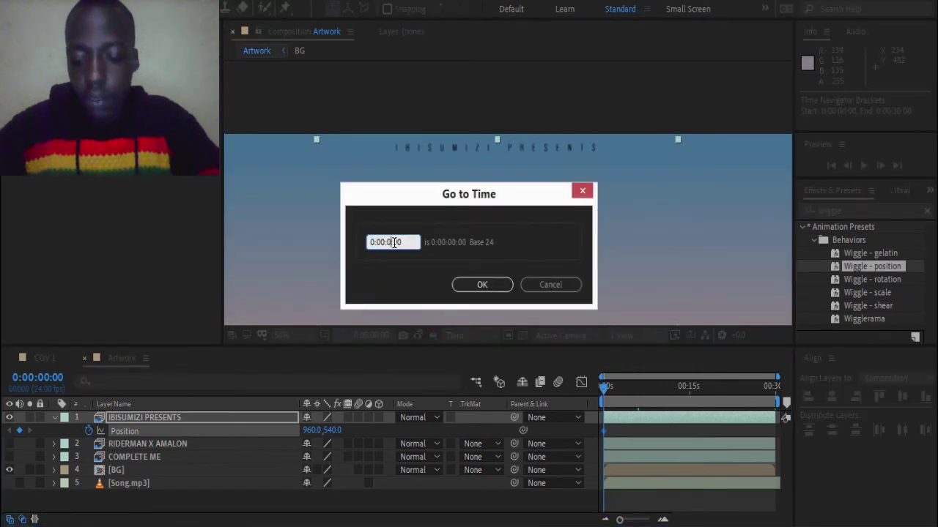
{"action": "key", "text": "Return"}
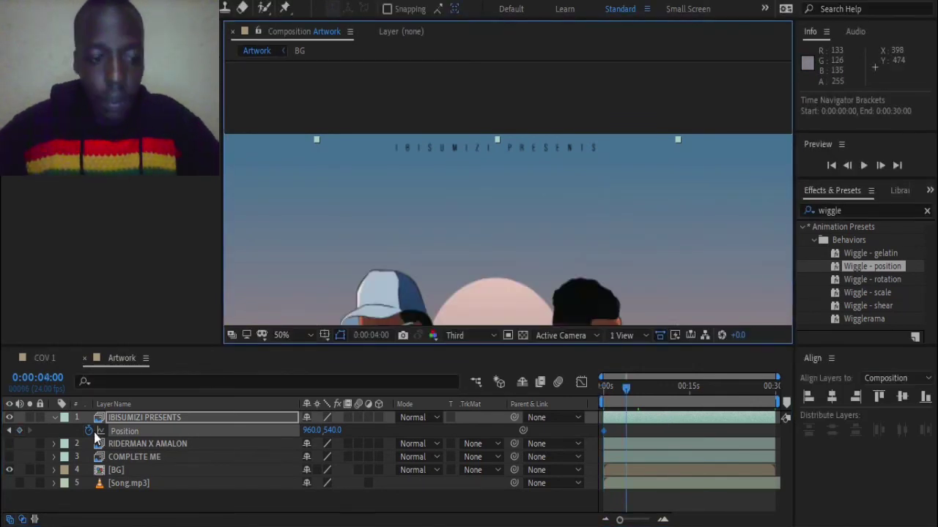
{"action": "left_click", "coordinate": [18, 431]}
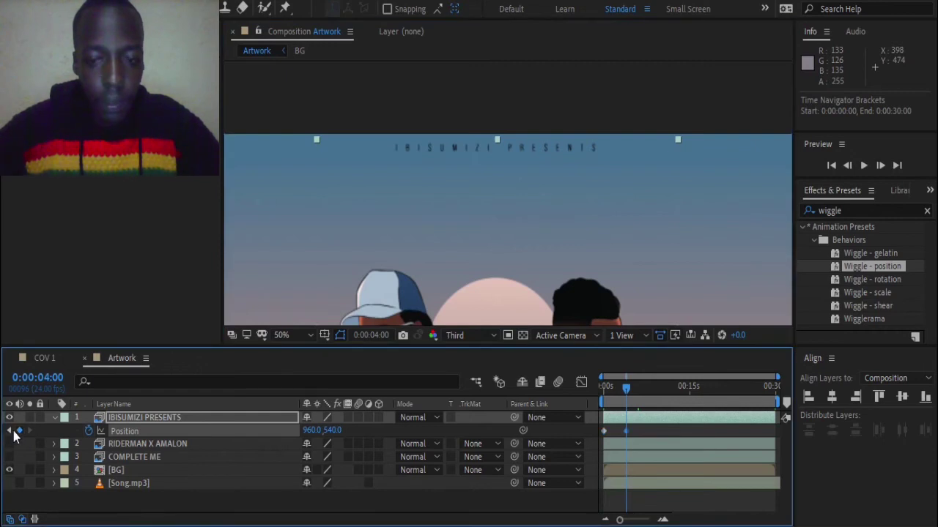
{"action": "left_click", "coordinate": [11, 432]}
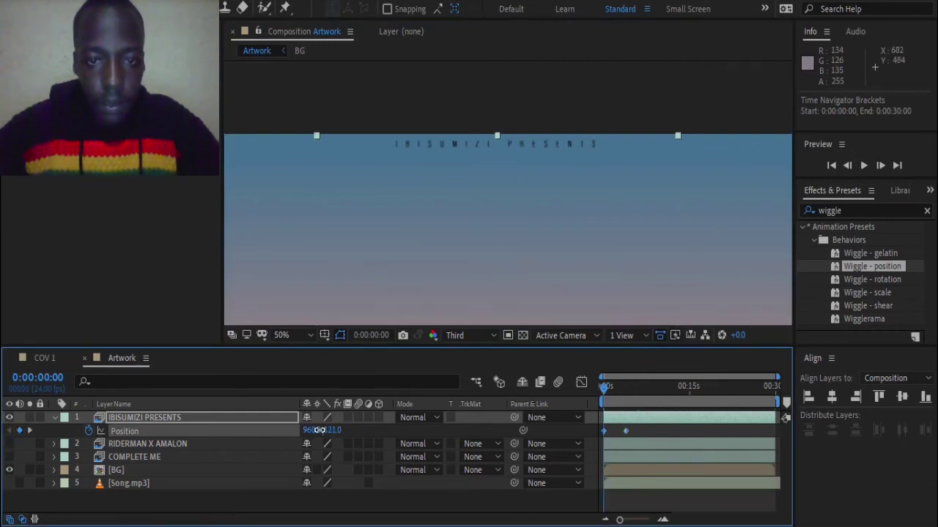
Raise the title at 0s by setting its Position Y to 495
{"action": "scroll", "coordinate": [505, 117], "scroll_direction": "up", "scroll_amount": 2}
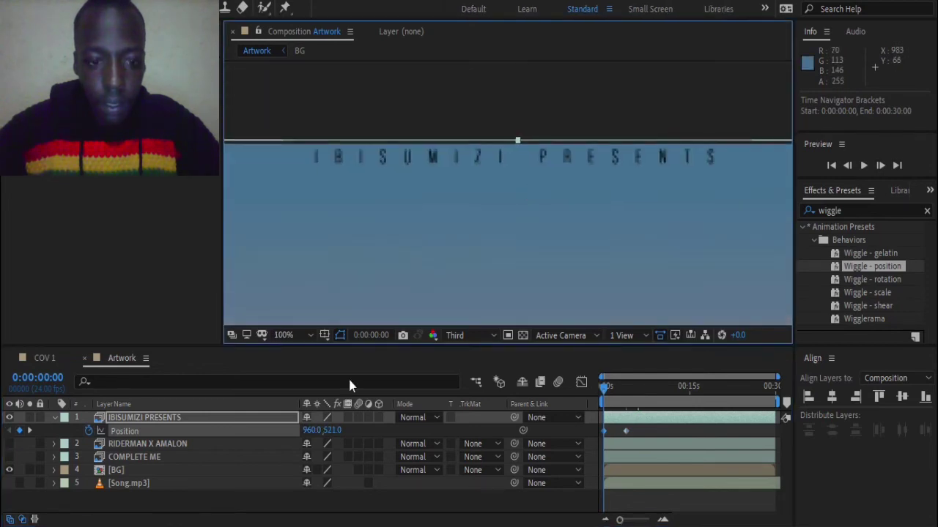
{"action": "left_click_drag", "start_coordinate": [332, 431], "coordinate": [324, 437]}
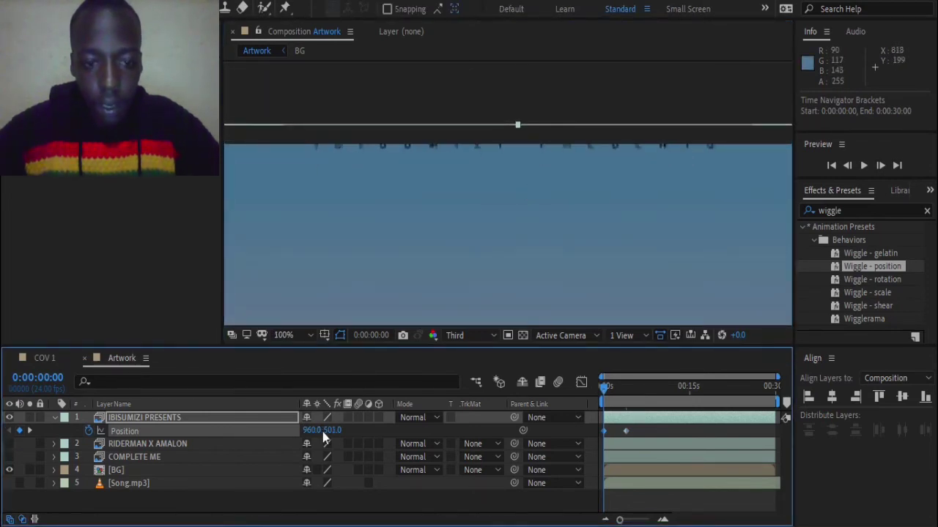
{"action": "left_click", "coordinate": [331, 430]}
{"action": "key", "text": "Down"}
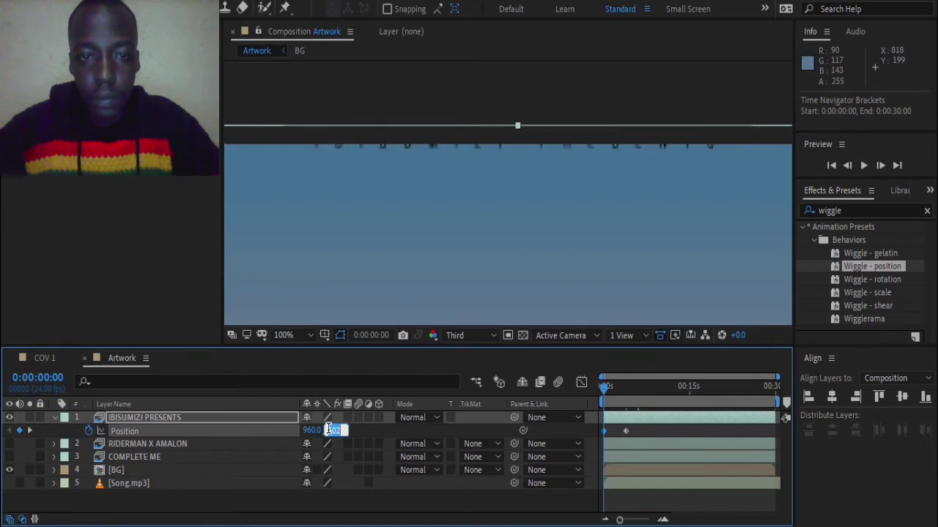
{"action": "key", "text": "Down"}
{"action": "key", "text": "Down"}
{"action": "key", "text": "Down"}
{"action": "key", "text": "Down"}
{"action": "key", "text": "Down"}
{"action": "key", "text": "Down"}
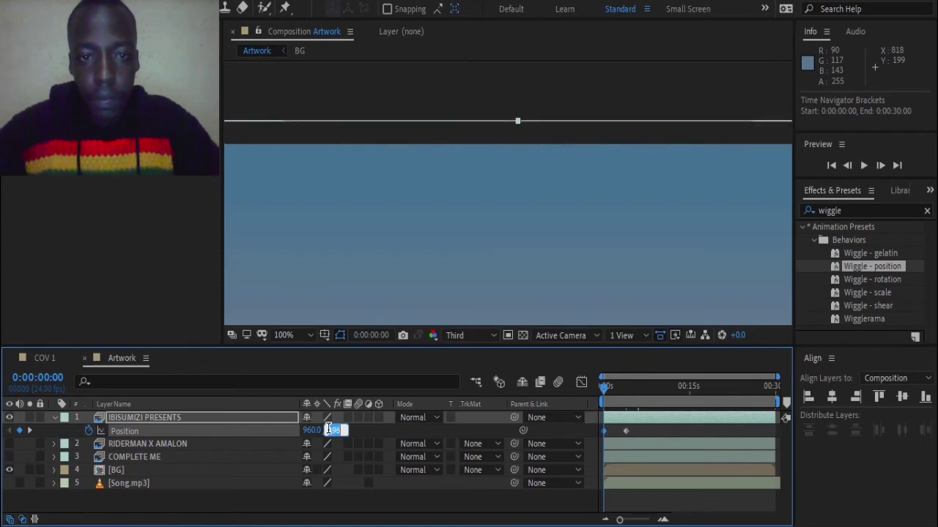
{"action": "key", "text": "Down"}
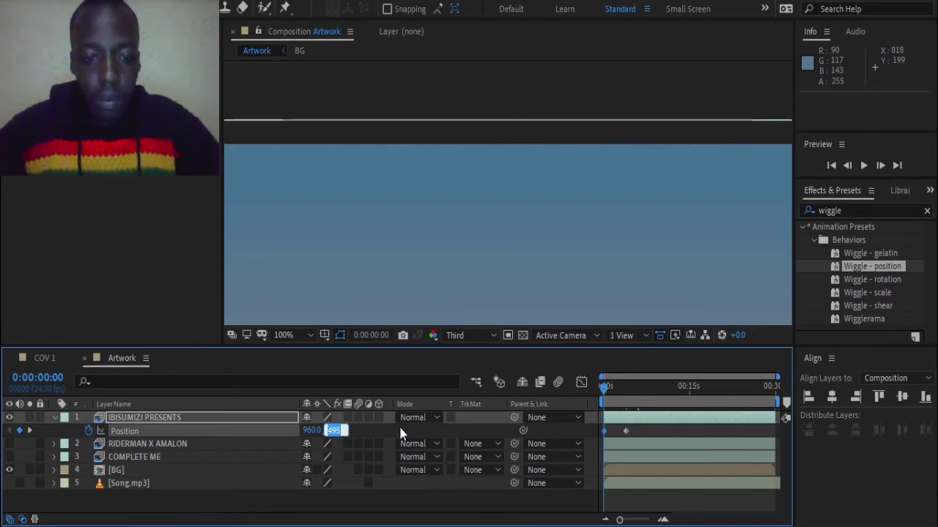
{"action": "left_click", "coordinate": [399, 432]}
{"action": "left_click_drag", "start_coordinate": [644, 425], "coordinate": [605, 435]}
{"action": "key", "text": "ctrl+z"}
{"action": "key", "text": "ctrl+z"}
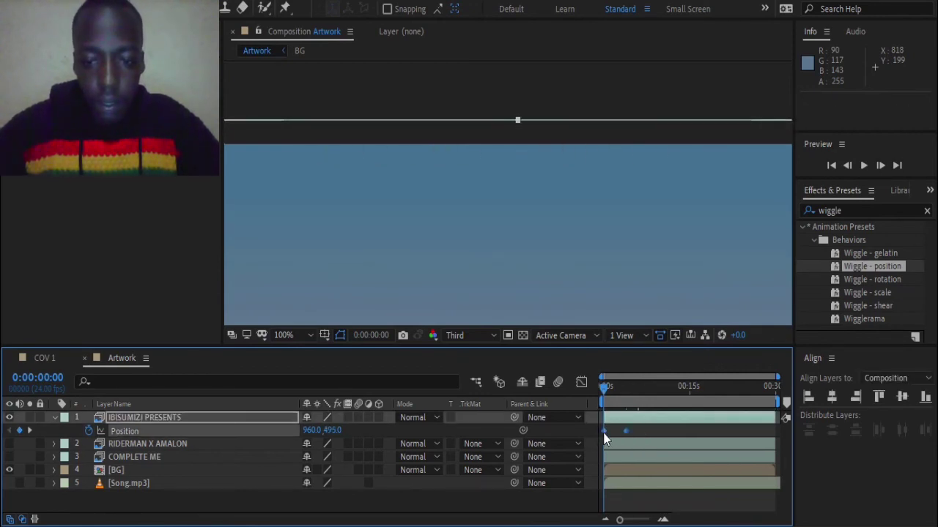
Apply Easy Ease to the title's Position keyframes and preview the animation
{"action": "right_click", "coordinate": [603, 433]}
{"action": "mouse_move", "coordinate": [610, 424]}
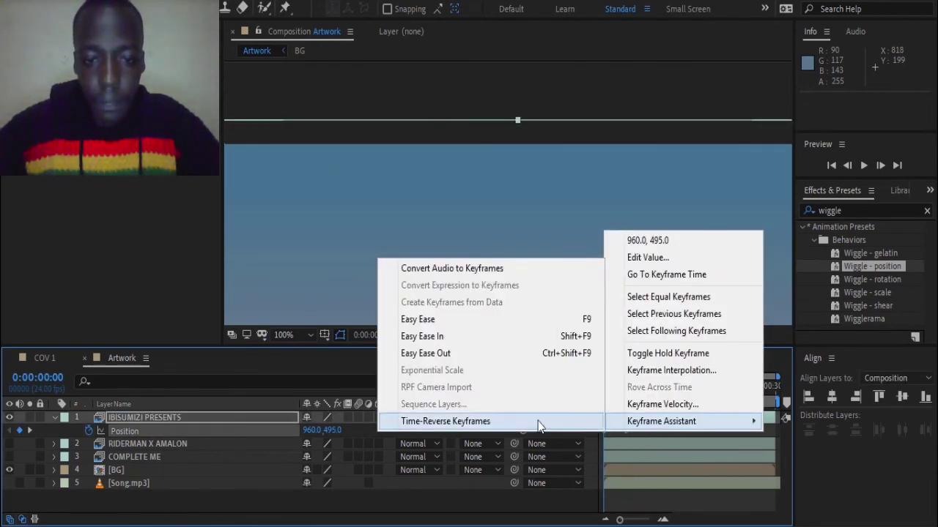
{"action": "left_click", "coordinate": [417, 336]}
{"action": "key", "text": "space"}
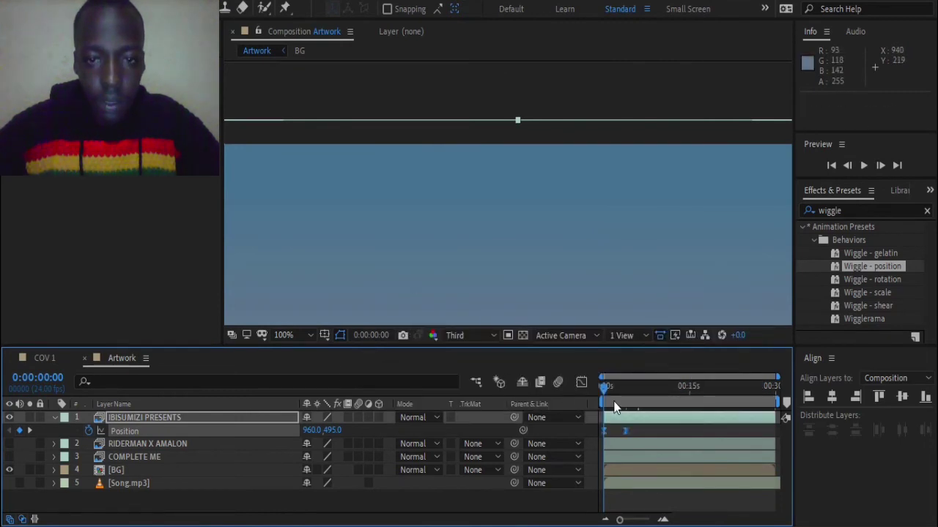
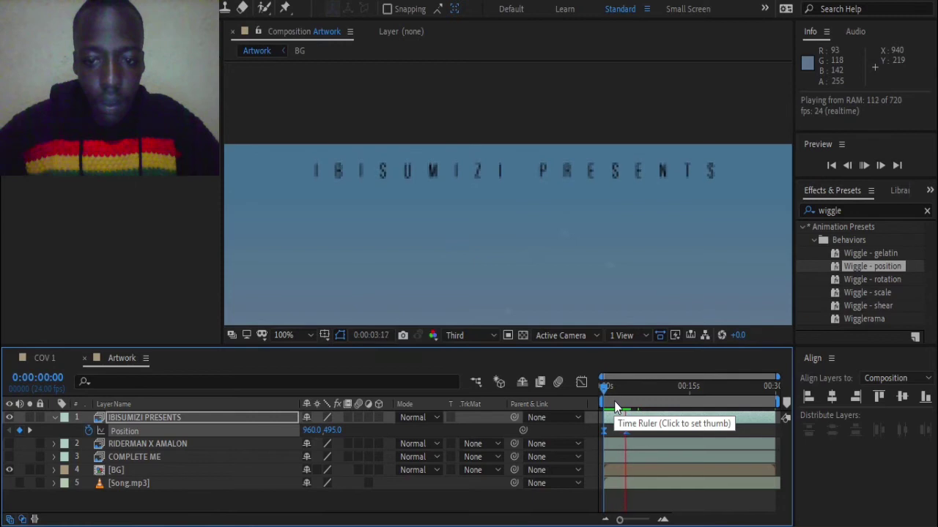
Stop playback at 0:00:04:07, tidy up layer 1, and set the viewer magnification to Fit
{"action": "key", "text": "space"}
{"action": "left_click", "coordinate": [55, 418]}
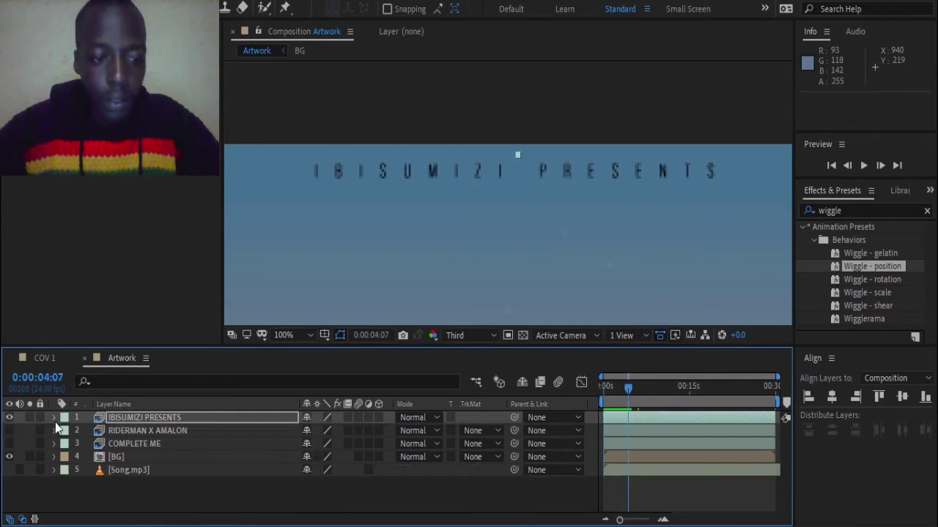
{"action": "left_click", "coordinate": [161, 495]}
{"action": "scroll", "coordinate": [565, 172], "scroll_direction": "down", "scroll_amount": 2}
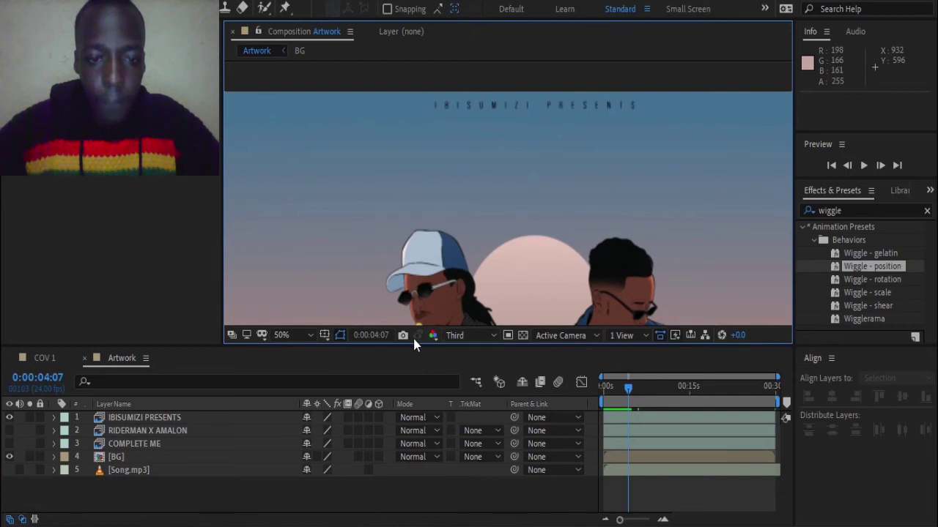
{"action": "left_click", "coordinate": [285, 341]}
{"action": "left_click", "coordinate": [300, 58]}
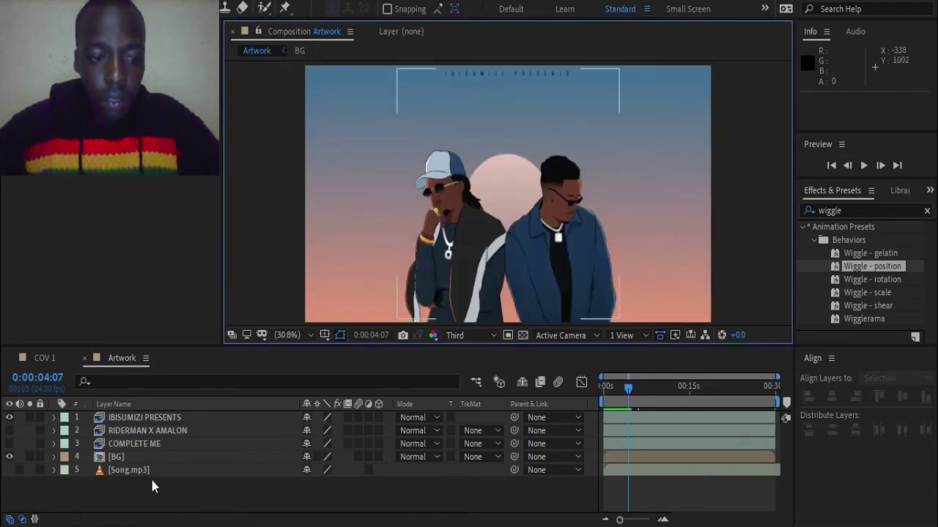
Unhide the RIDERMAN X AMALON layer and centre it horizontally and vertically in the comp
{"action": "left_click", "coordinate": [8, 431]}
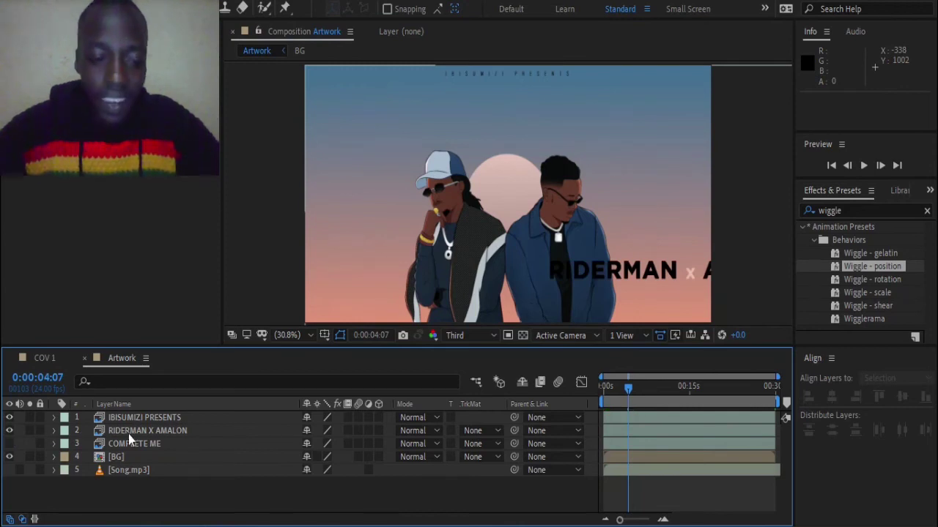
{"action": "left_click", "coordinate": [128, 433]}
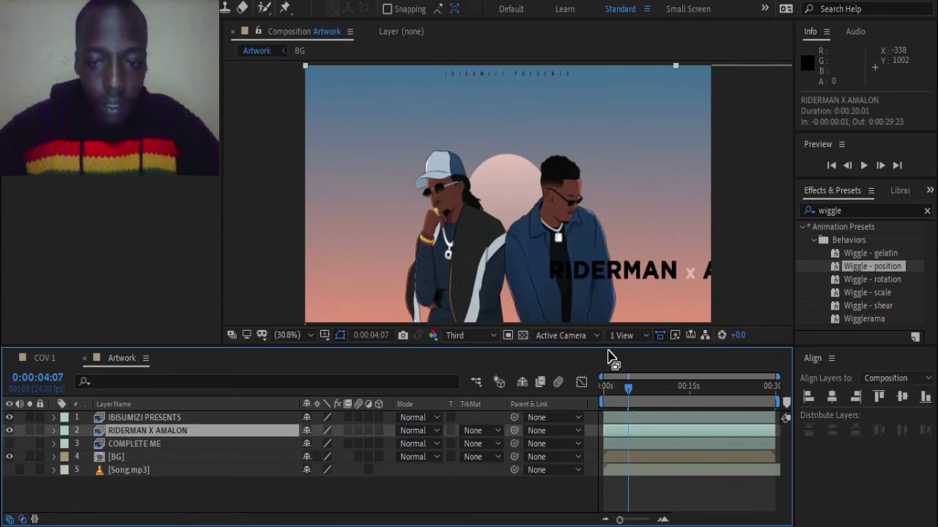
{"action": "left_click", "coordinate": [832, 396]}
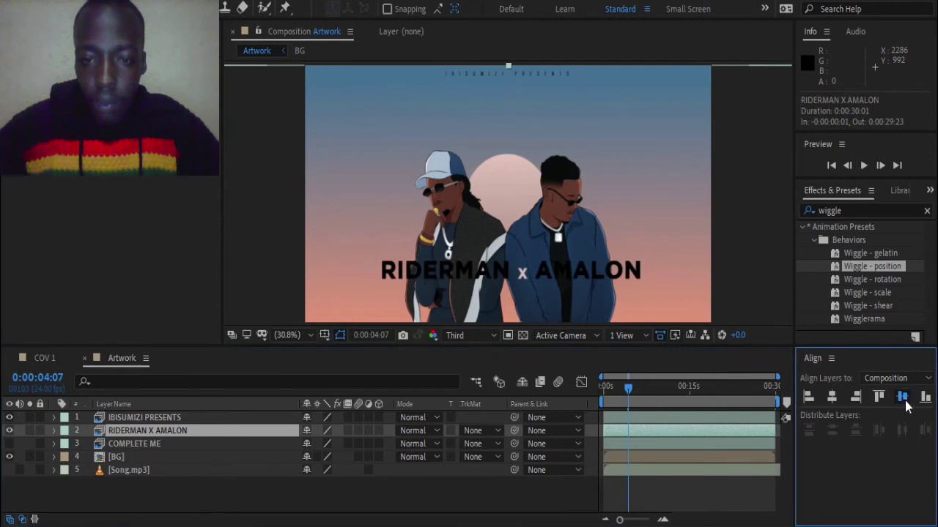
{"action": "left_click", "coordinate": [903, 399]}
Scale the RIDERMAN X AMALON title to 30%
{"action": "left_click", "coordinate": [225, 430]}
{"action": "key", "text": "s"}
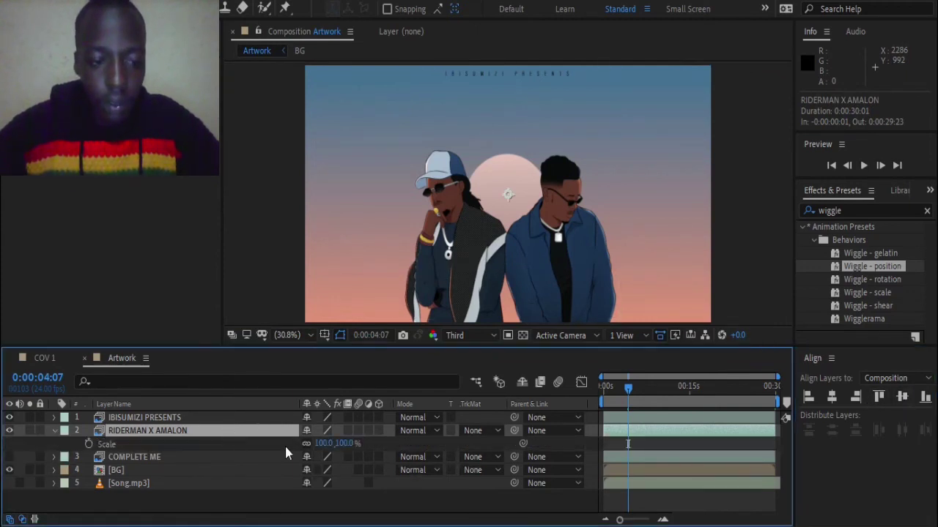
{"action": "left_click", "coordinate": [322, 443]}
{"action": "type", "text": "30"}
{"action": "key", "text": "Return"}
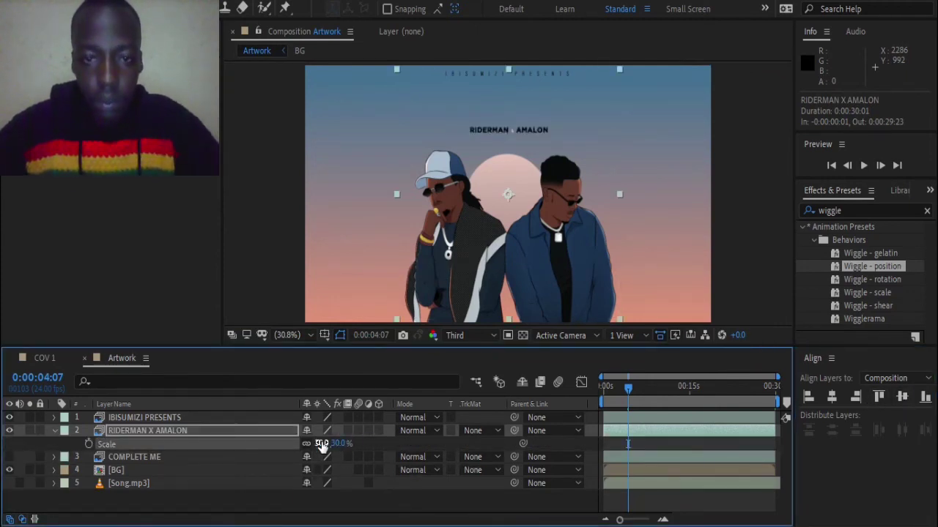
{"action": "left_click", "coordinate": [53, 431]}
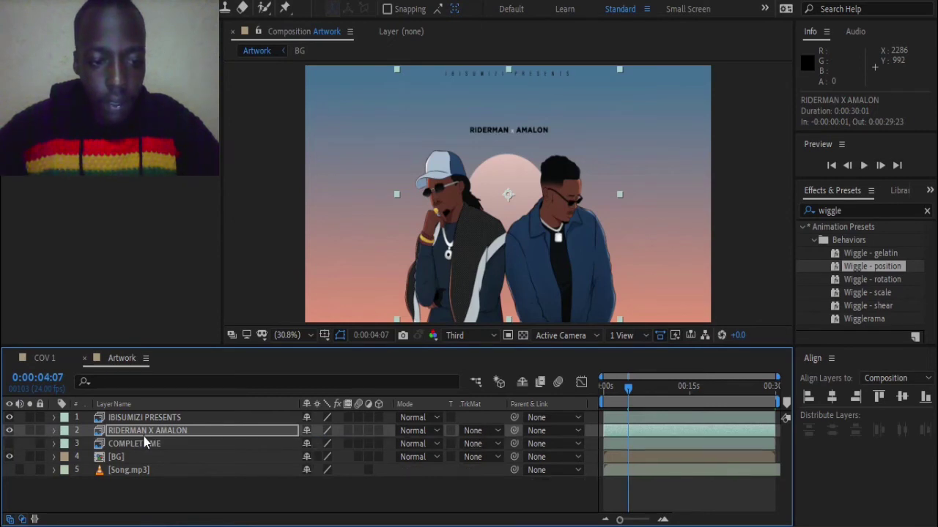
Go to 0:00:04:00 and drag the RIDERMAN X AMALON layer's In point to 4 seconds
{"action": "left_click", "coordinate": [383, 334]}
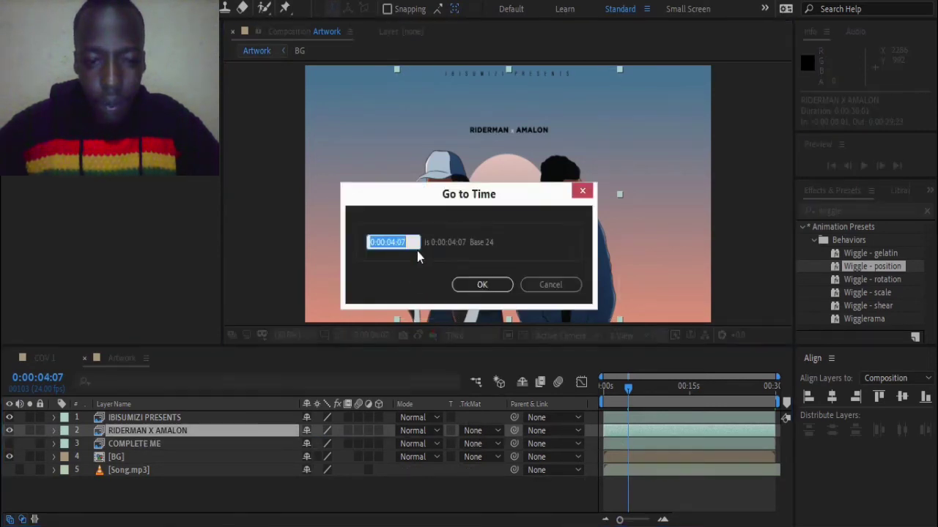
{"action": "type", "text": "0:00:04:00"}
{"action": "key", "text": "Return"}
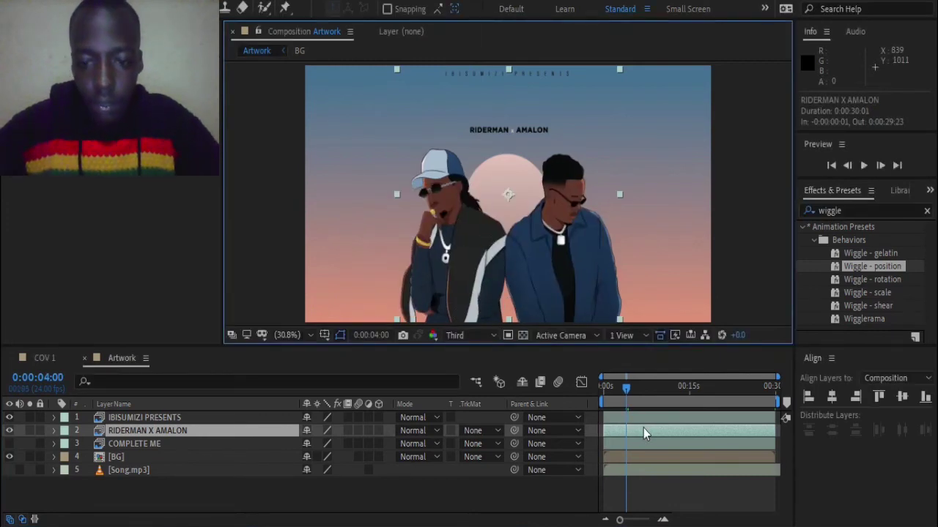
{"action": "left_click_drag", "start_coordinate": [643, 429], "coordinate": [668, 431]}
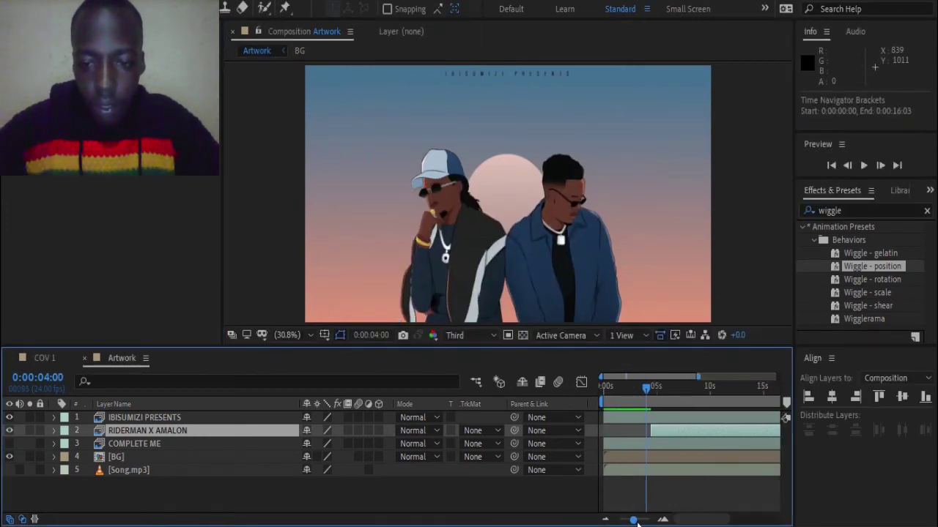
{"action": "left_click_drag", "start_coordinate": [620, 520], "coordinate": [640, 519]}
{"action": "left_click_drag", "start_coordinate": [704, 431], "coordinate": [698, 430]}
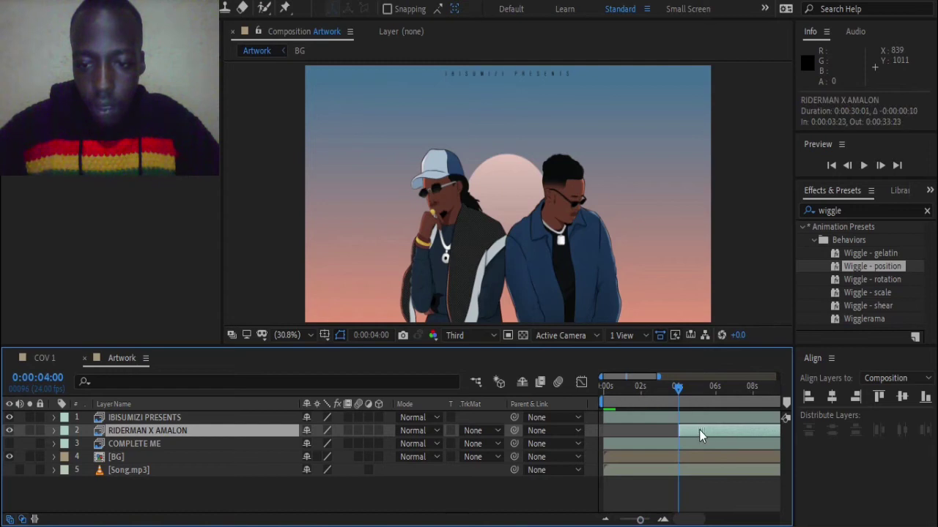
{"action": "left_click_drag", "start_coordinate": [641, 520], "coordinate": [654, 520]}
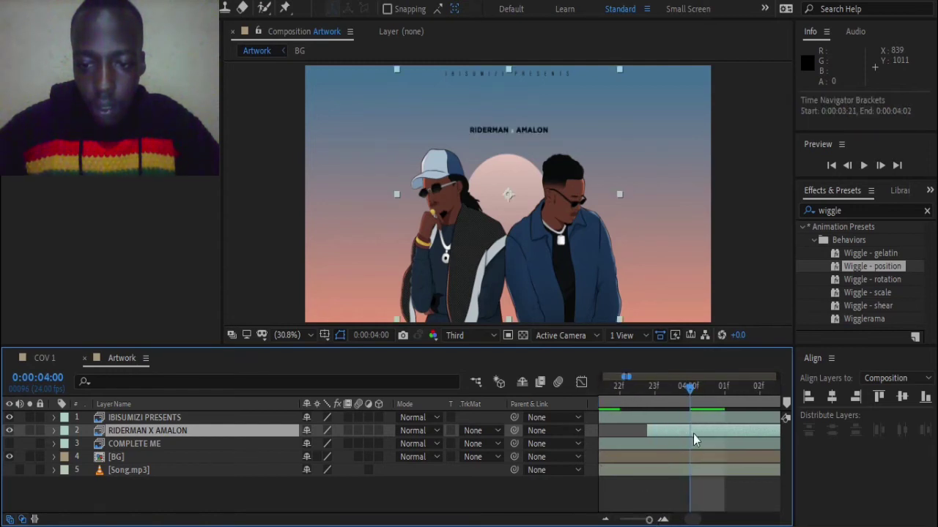
{"action": "left_click_drag", "start_coordinate": [693, 433], "coordinate": [722, 428]}
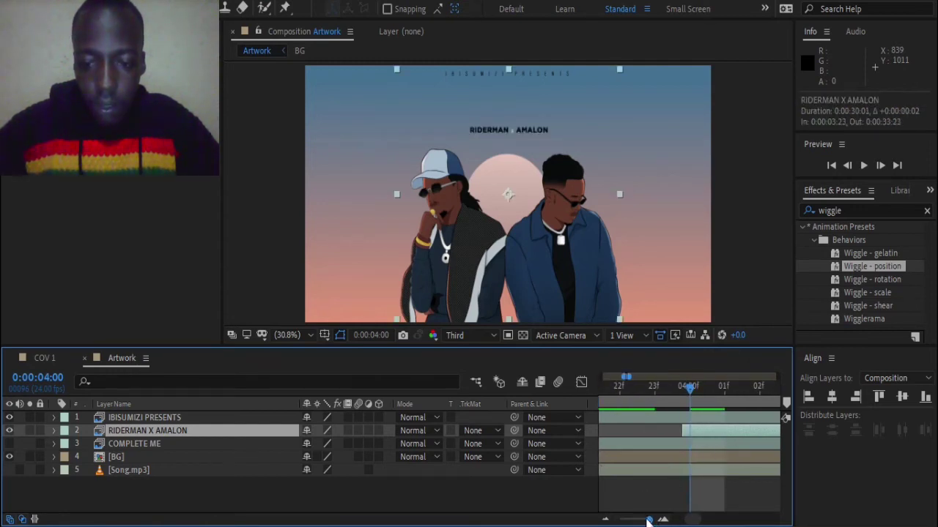
{"action": "left_click_drag", "start_coordinate": [647, 522], "coordinate": [625, 520]}
{"action": "left_click", "coordinate": [852, 211]}
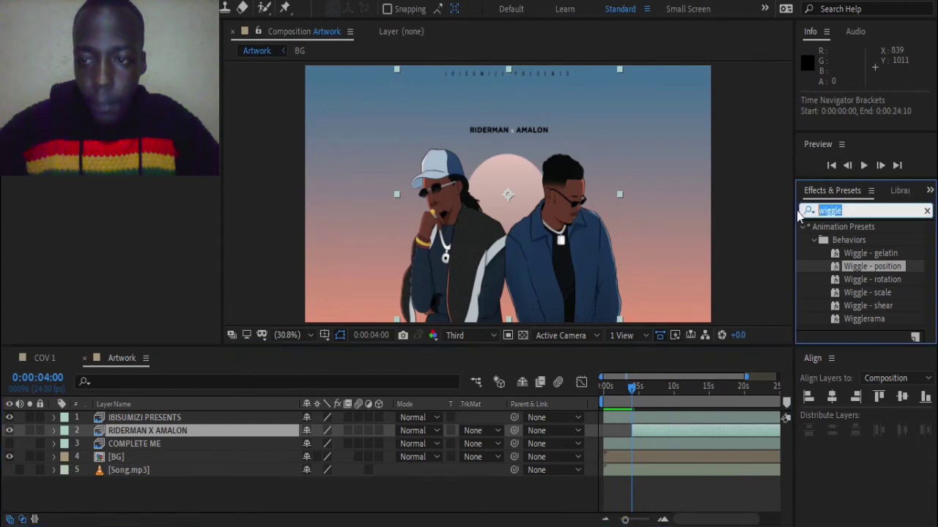
{"action": "type", "text": "un"}
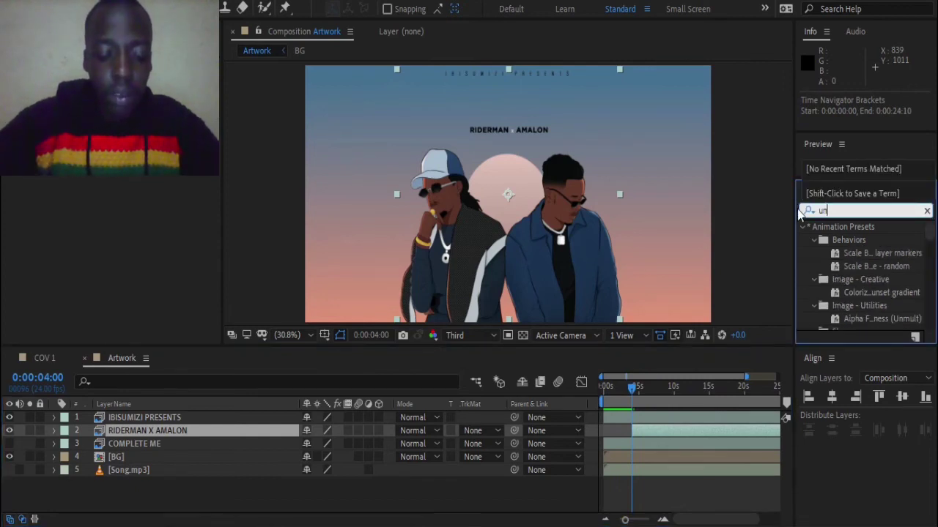
{"action": "type", "text": "m"}
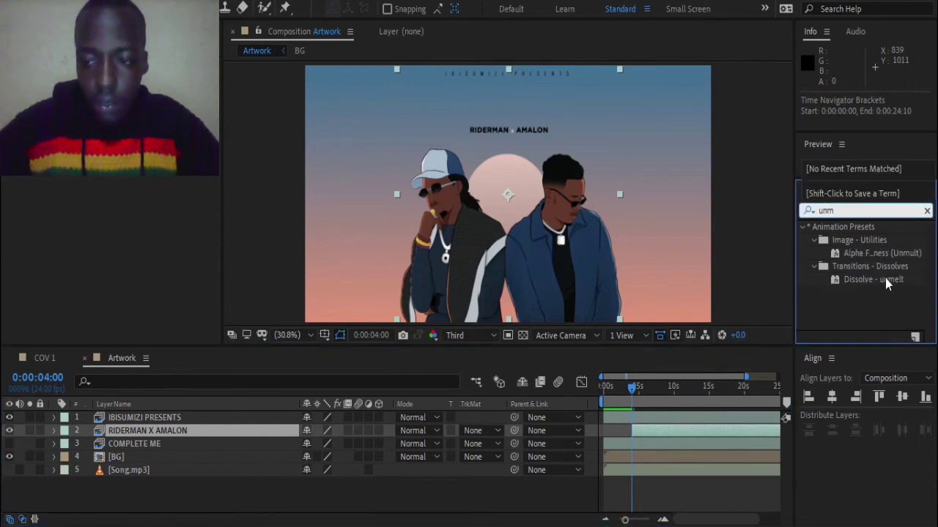
{"action": "left_click_drag", "start_coordinate": [879, 279], "coordinate": [668, 432]}
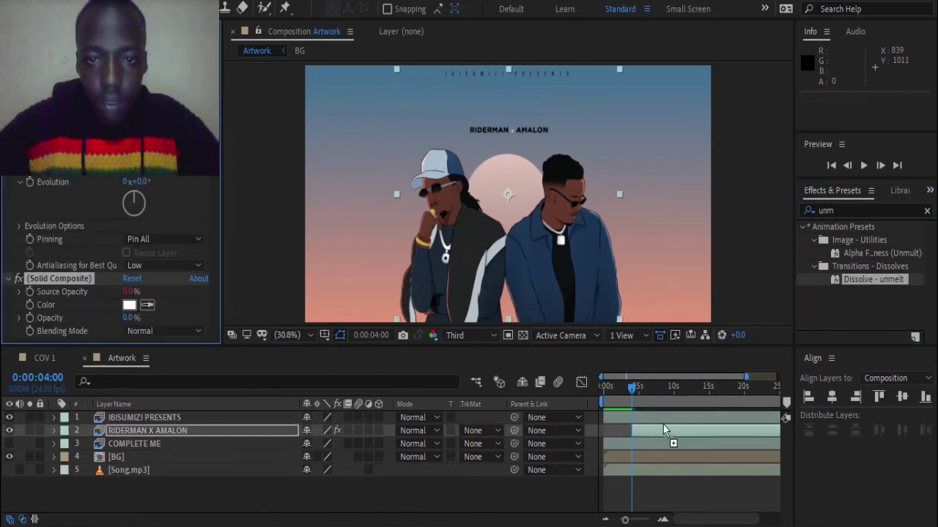
{"action": "left_click_drag", "start_coordinate": [634, 394], "coordinate": [626, 388]}
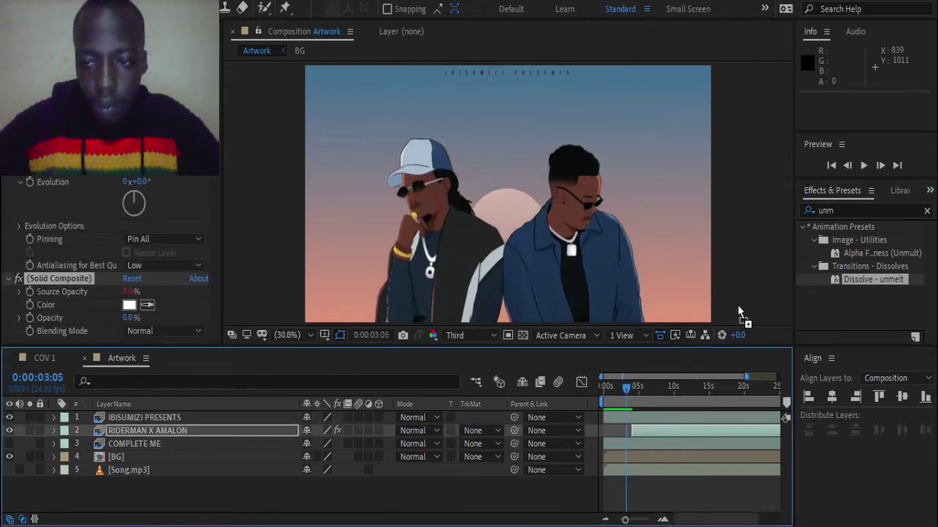
{"action": "left_click", "coordinate": [862, 167]}
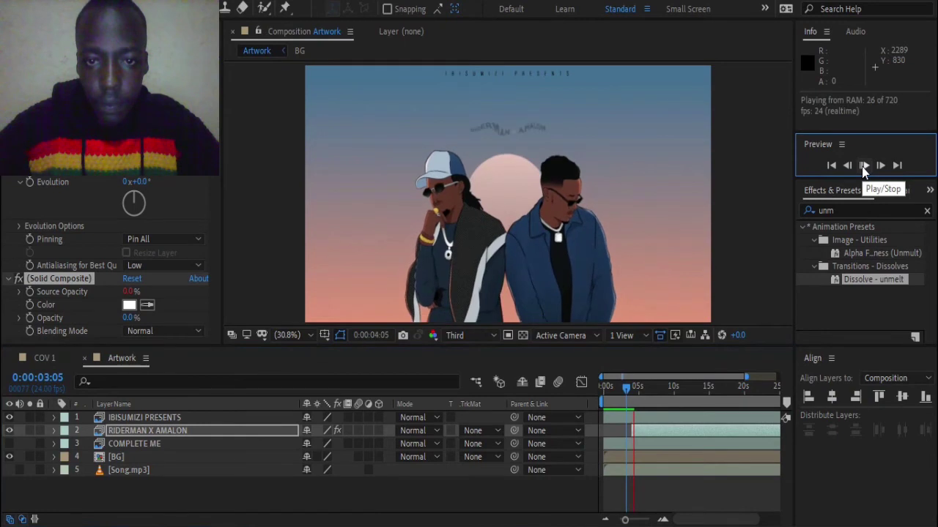
{"action": "left_click", "coordinate": [862, 165]}
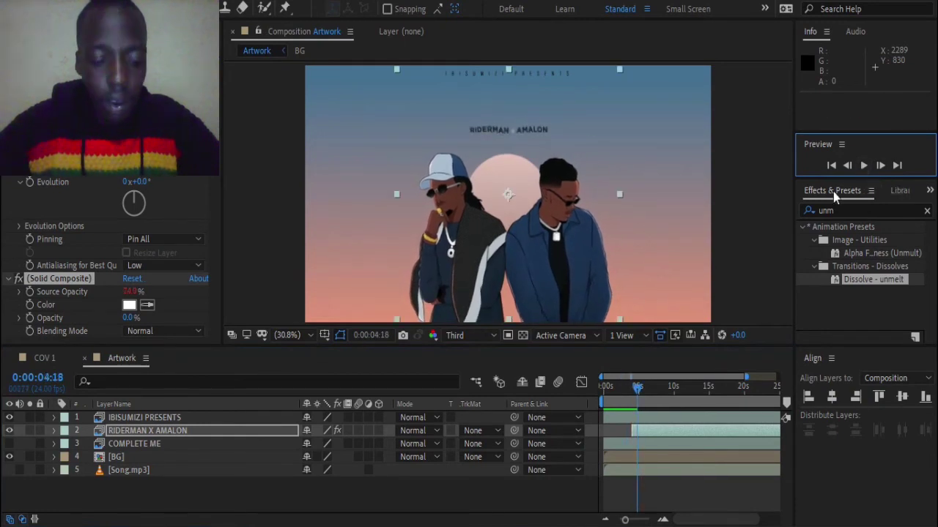
{"action": "key", "text": "ctrl+z"}
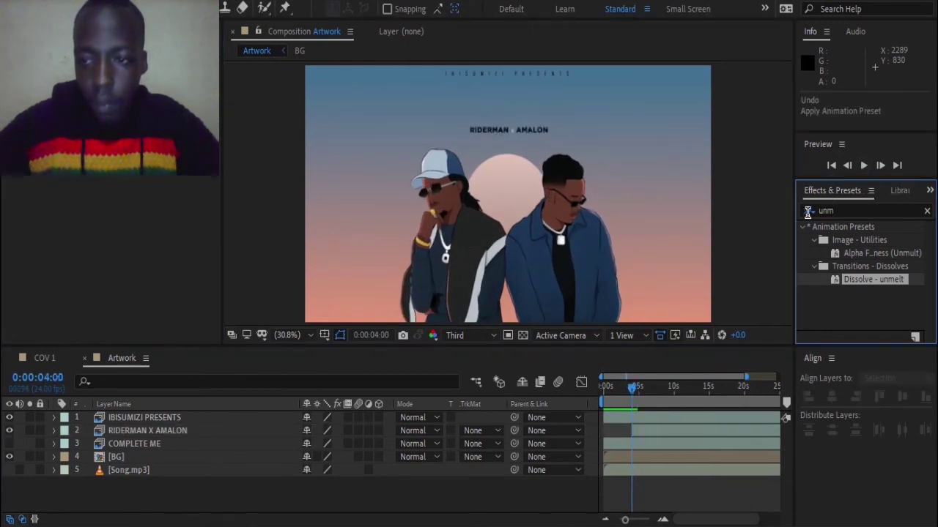
Search 'diss', apply Dissolve - blobs to RIDERMAN X AMALON, and preview the reveal
{"action": "left_click", "coordinate": [800, 211]}
{"action": "type", "text": "blo"}
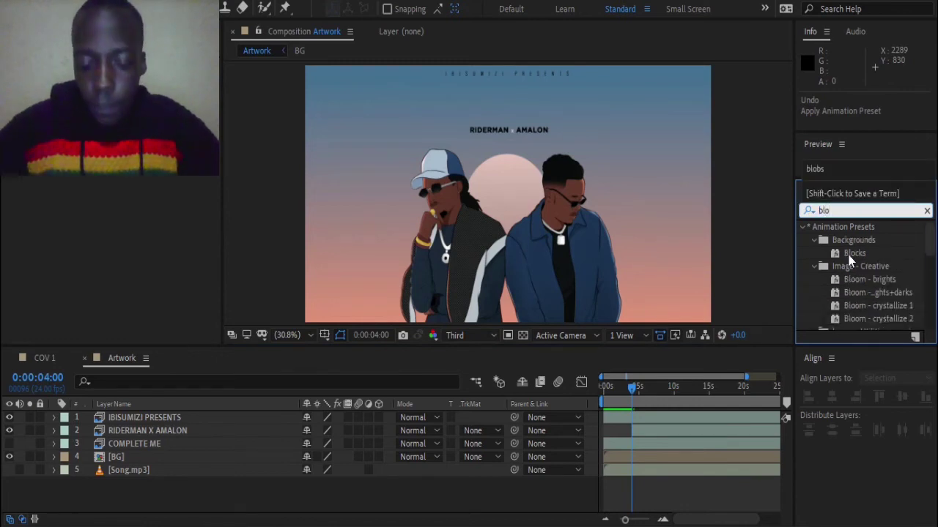
{"action": "key", "text": "BackSpace"}
{"action": "key", "text": "BackSpace"}
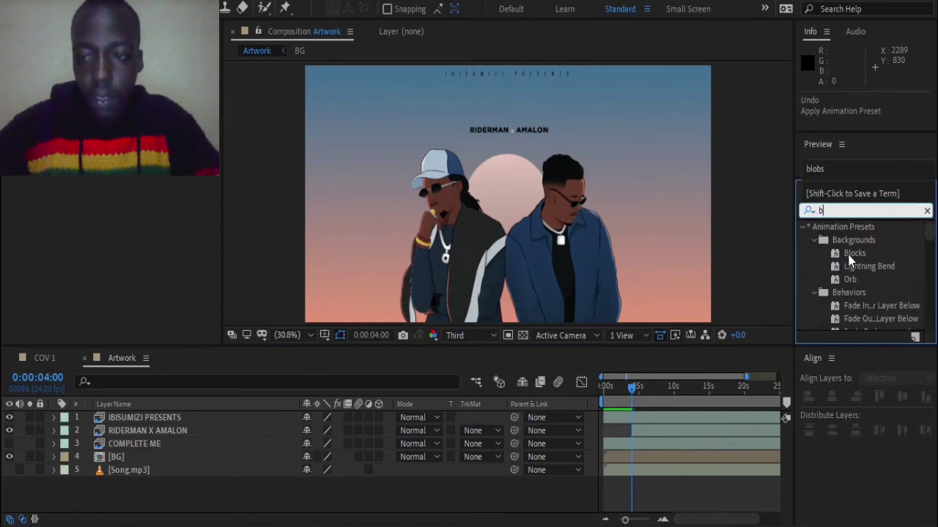
{"action": "key", "text": "BackSpace"}
{"action": "type", "text": "d"}
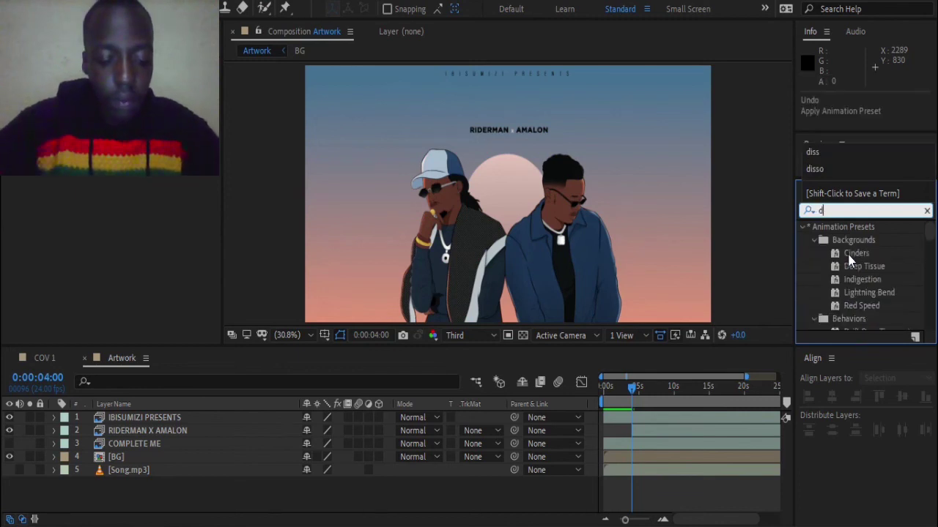
{"action": "type", "text": "iss"}
{"action": "mouse_move", "coordinate": [871, 292]}
{"action": "left_mouse_down"}
{"action": "mouse_move", "coordinate": [670, 373]}
{"action": "mouse_move", "coordinate": [643, 431]}
{"action": "left_mouse_up"}
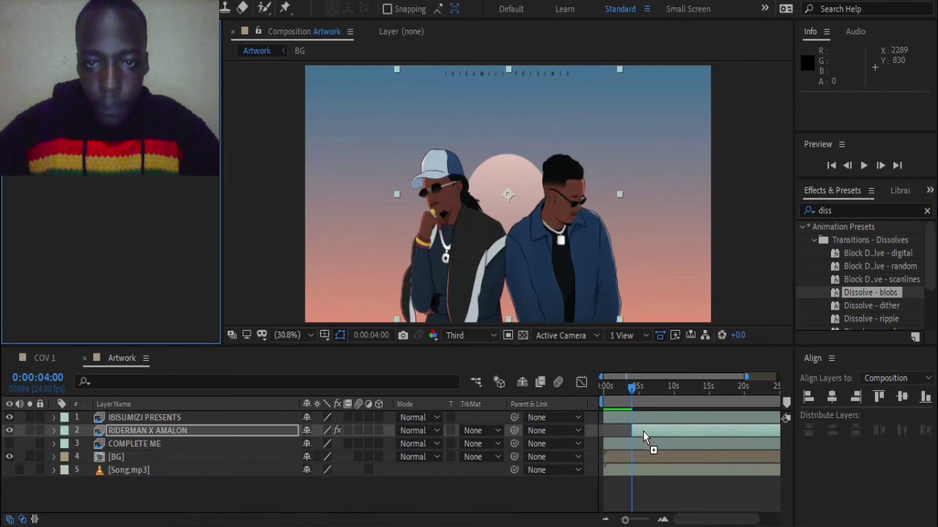
{"action": "key", "text": "space"}
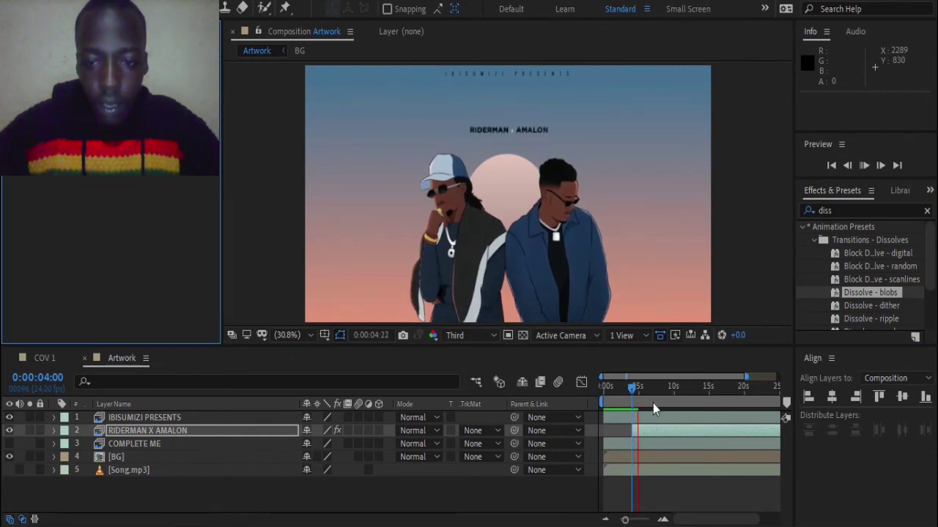
{"action": "left_click", "coordinate": [628, 393]}
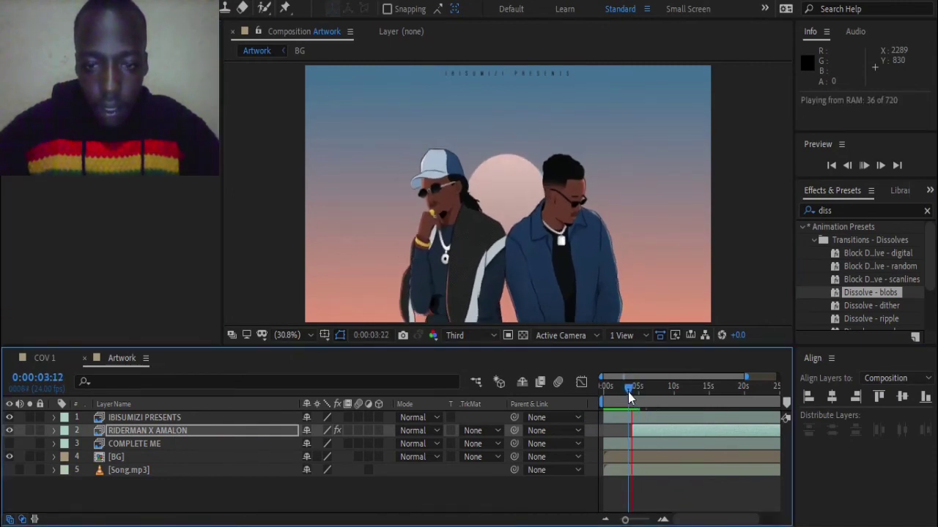
Stop the preview, unhide COMPLETE ME, and centre it horizontally and vertically
{"action": "key", "text": "space"}
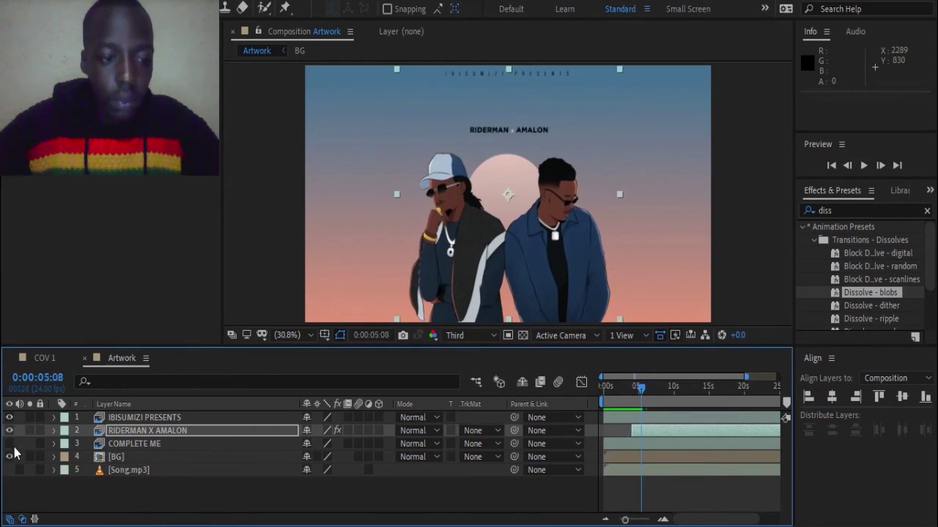
{"action": "left_click", "coordinate": [10, 444]}
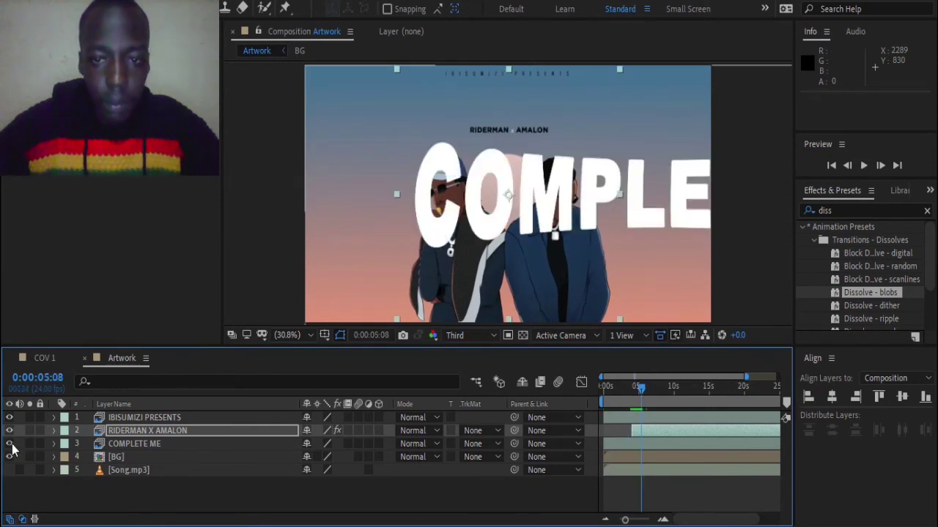
{"action": "left_click", "coordinate": [176, 444]}
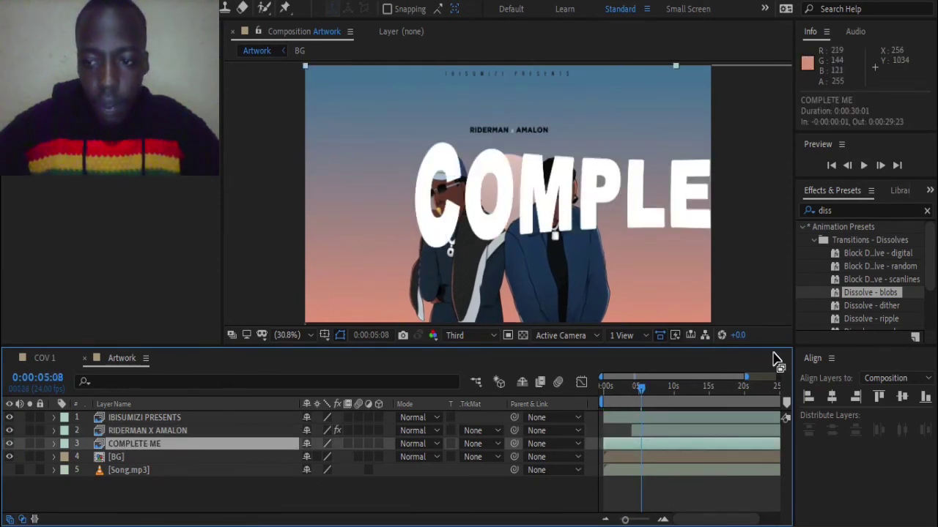
{"action": "left_click", "coordinate": [835, 398]}
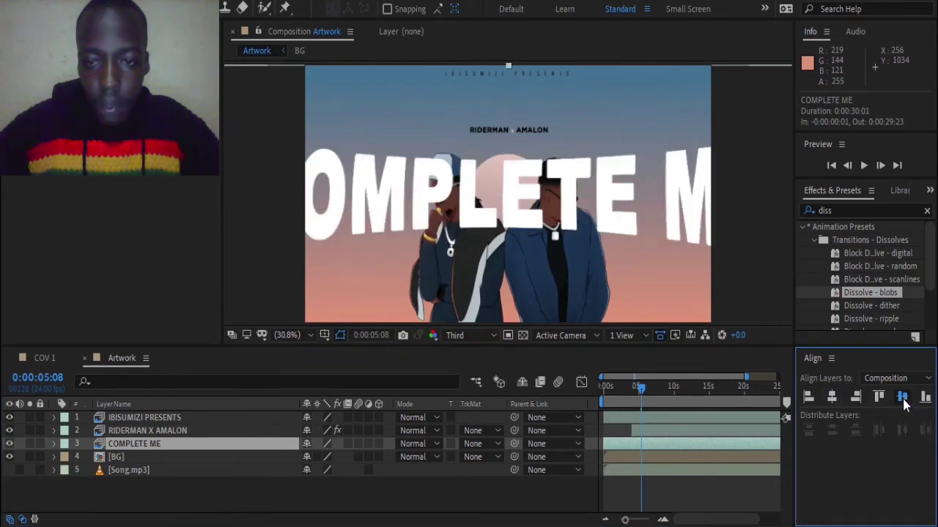
{"action": "left_click", "coordinate": [902, 398]}
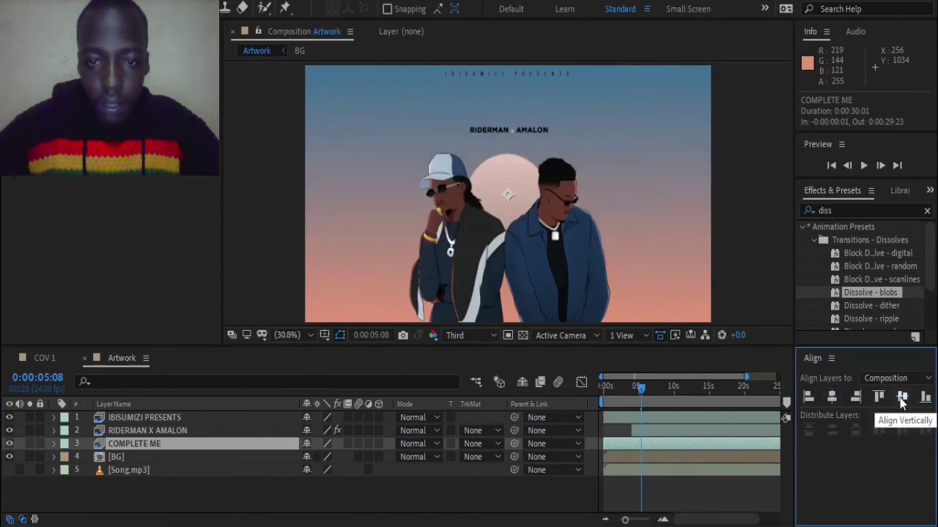
Scale the COMPLETE ME title to 30%, then deselect it
{"action": "left_click", "coordinate": [213, 442]}
{"action": "key", "text": "s"}
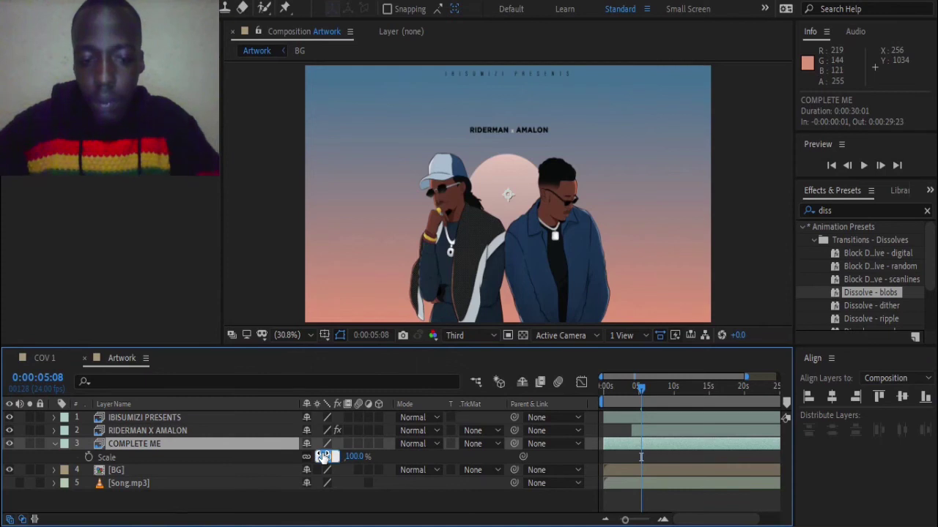
{"action": "left_click_drag", "start_coordinate": [323, 457], "coordinate": [82, 519]}
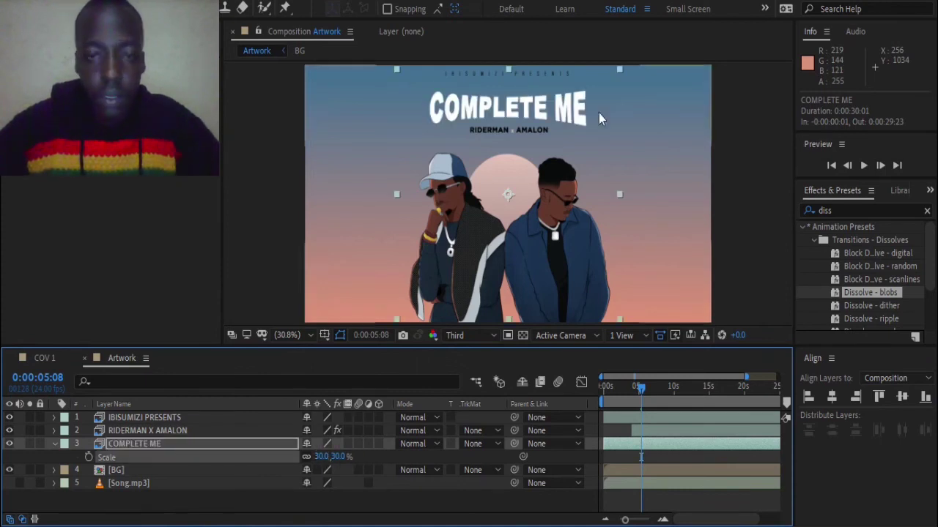
{"action": "left_click", "coordinate": [53, 446]}
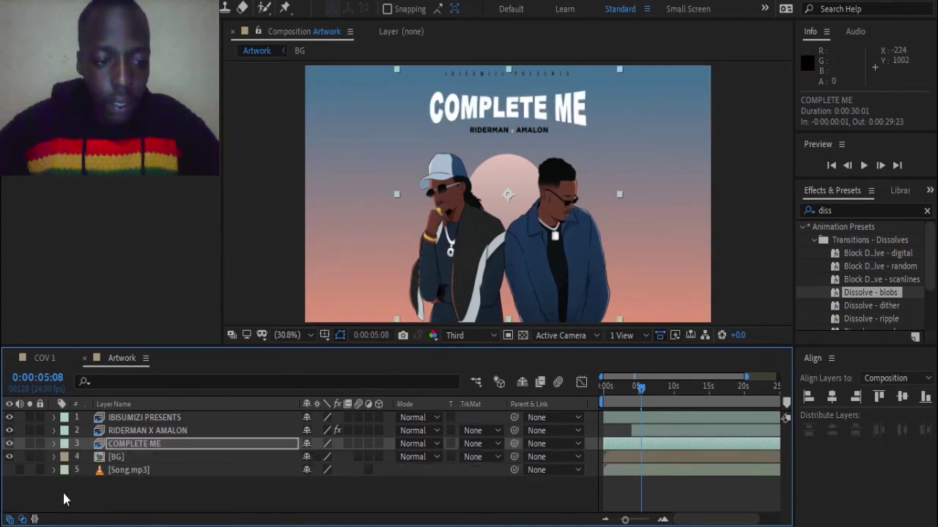
{"action": "left_click", "coordinate": [69, 491]}
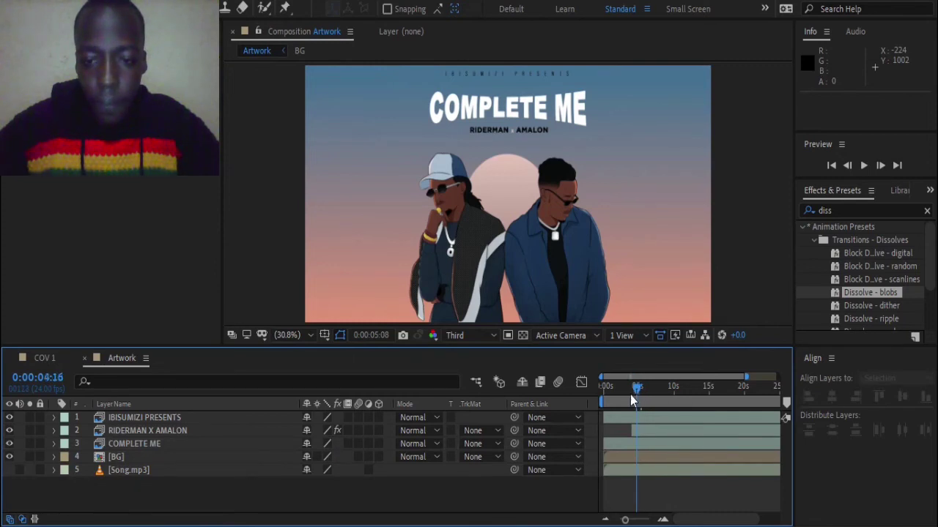
{"action": "mouse_move", "coordinate": [630, 394]}
{"action": "left_mouse_down"}
{"action": "mouse_move", "coordinate": [604, 396]}
{"action": "mouse_move", "coordinate": [613, 397]}
{"action": "left_mouse_up"}
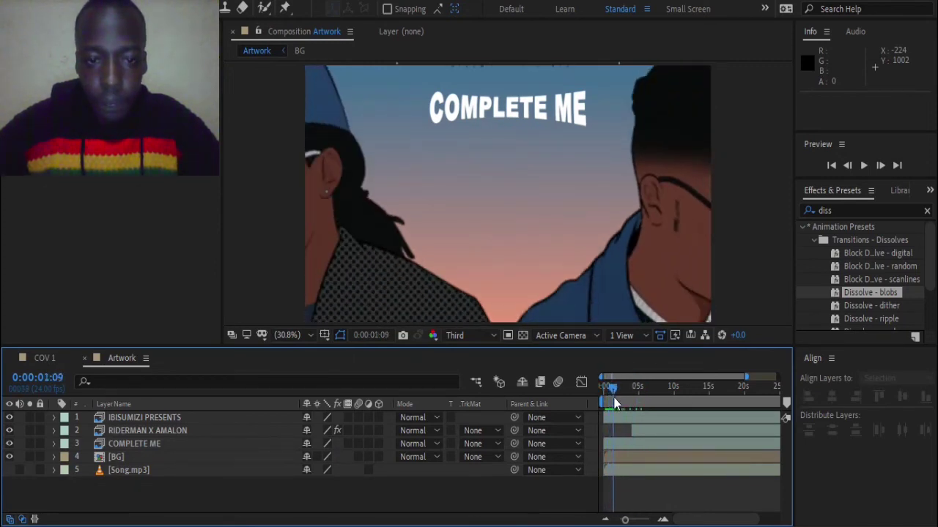
Go to 0:00:01:12 and move the COMPLETE ME layer to start around 0:00:01:11
{"action": "left_click", "coordinate": [371, 336]}
{"action": "left_click", "coordinate": [411, 242]}
{"action": "type", "text": "2"}
{"action": "key", "text": "Return"}
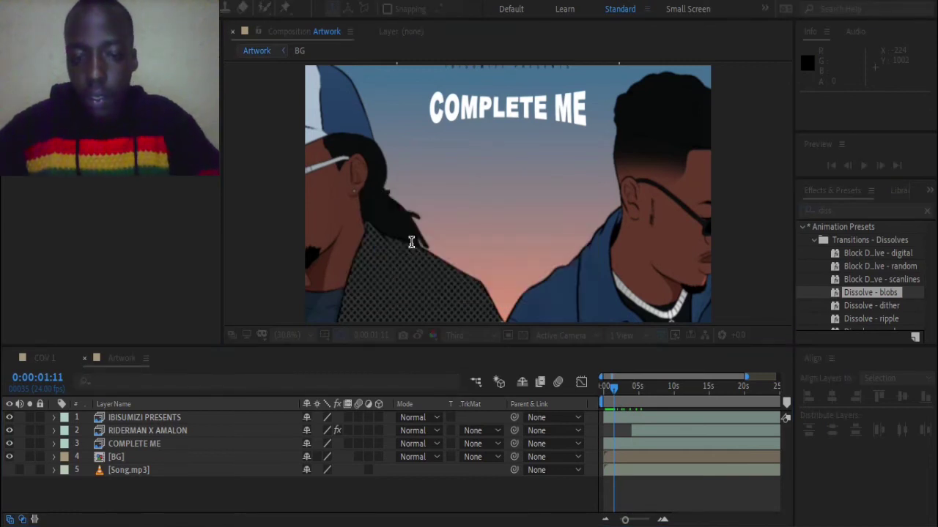
{"action": "left_click", "coordinate": [165, 442]}
{"action": "left_click_drag", "start_coordinate": [638, 446], "coordinate": [645, 447]}
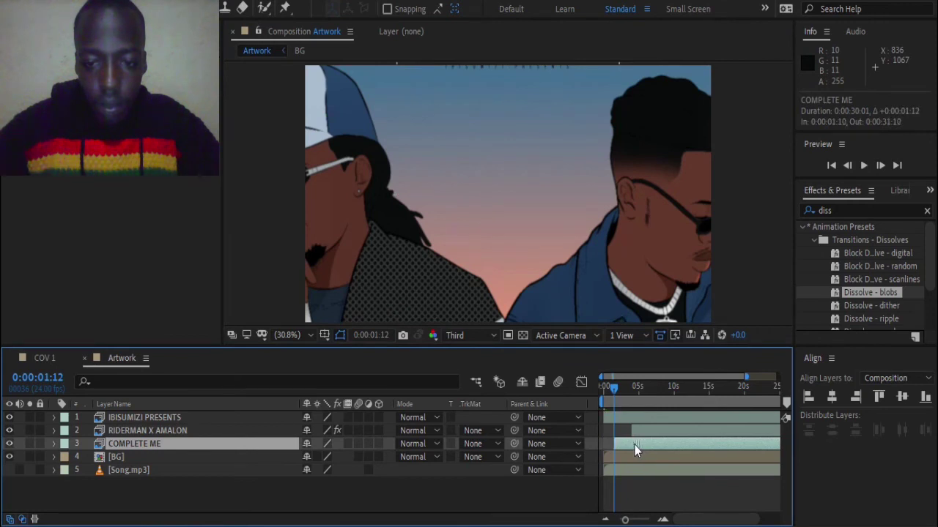
{"action": "left_click_drag", "start_coordinate": [625, 519], "coordinate": [631, 519]}
{"action": "left_click", "coordinate": [643, 520]}
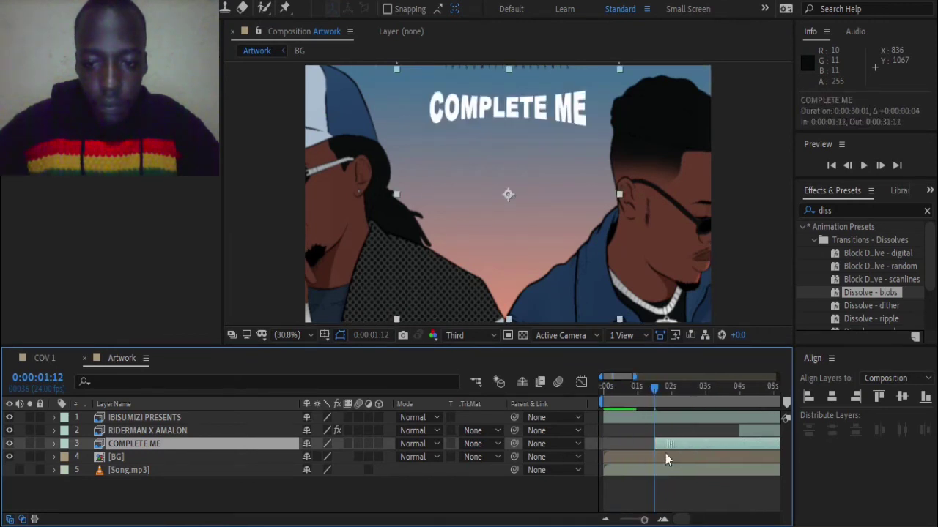
{"action": "left_click_drag", "start_coordinate": [644, 520], "coordinate": [654, 522]}
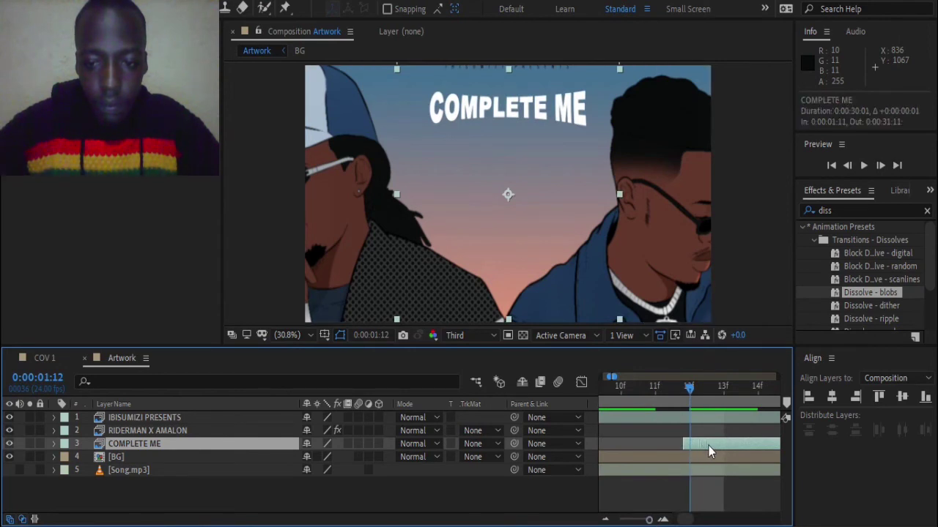
{"action": "left_click", "coordinate": [843, 212]}
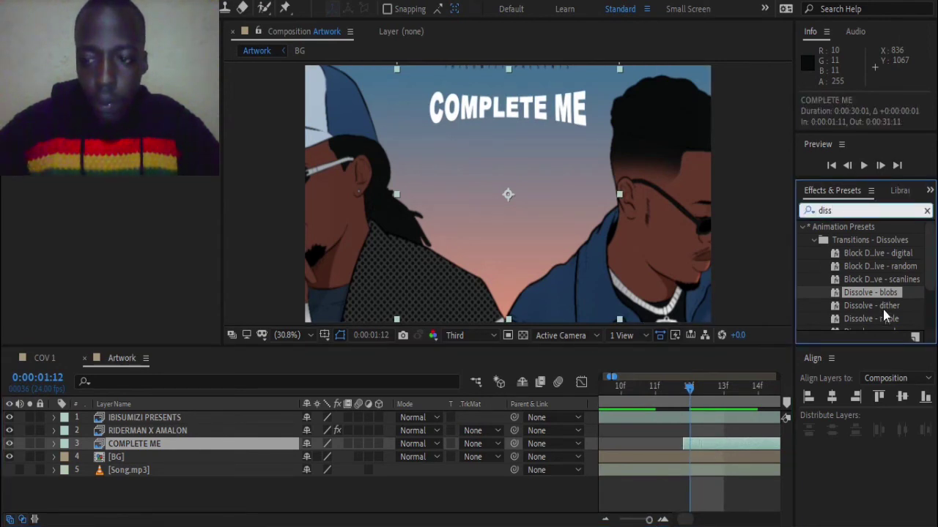
Apply Dissolve - unmelt to COMPLETE ME and expand its effect settings
{"action": "scroll", "coordinate": [882, 310], "scroll_direction": "down", "scroll_amount": 2}
{"action": "left_click_drag", "start_coordinate": [879, 284], "coordinate": [710, 442]}
{"action": "left_click", "coordinate": [678, 391]}
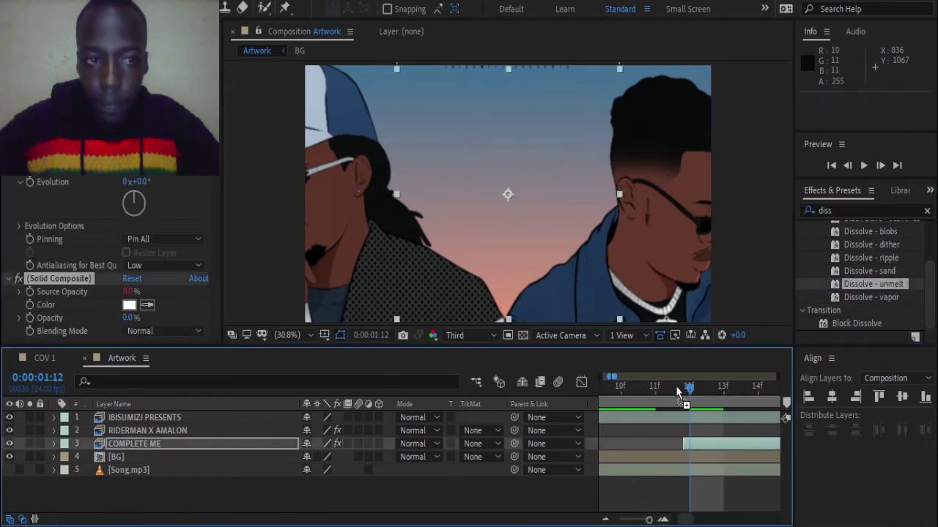
{"action": "left_click_drag", "start_coordinate": [648, 519], "coordinate": [633, 521]}
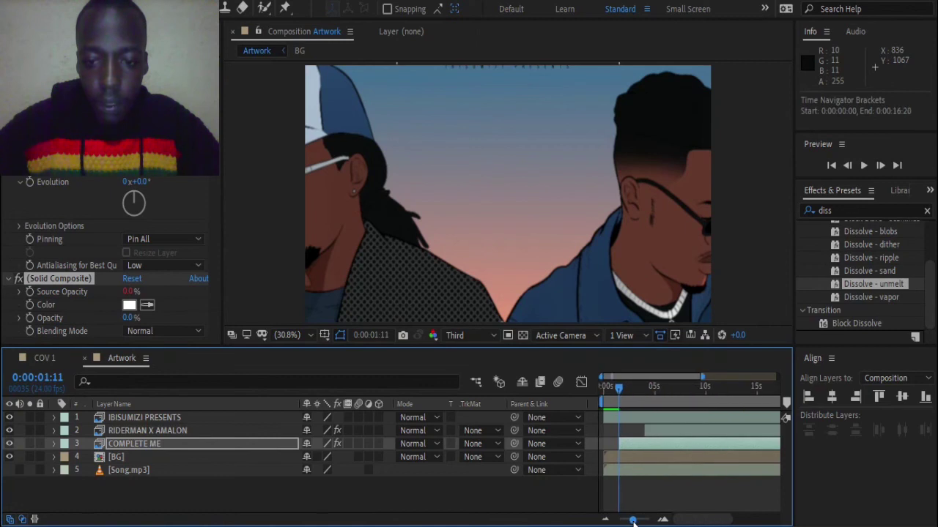
{"action": "left_click", "coordinate": [53, 444]}
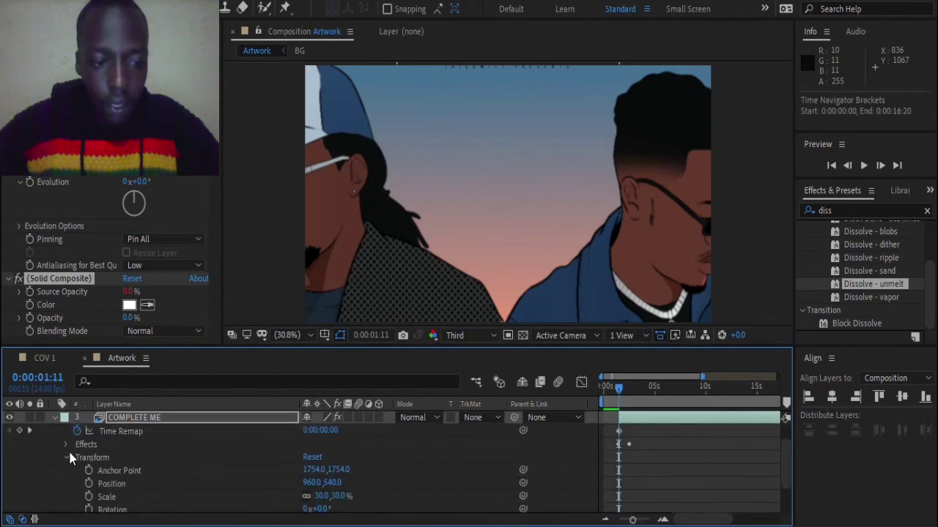
{"action": "left_click", "coordinate": [69, 458]}
{"action": "left_click", "coordinate": [65, 457]}
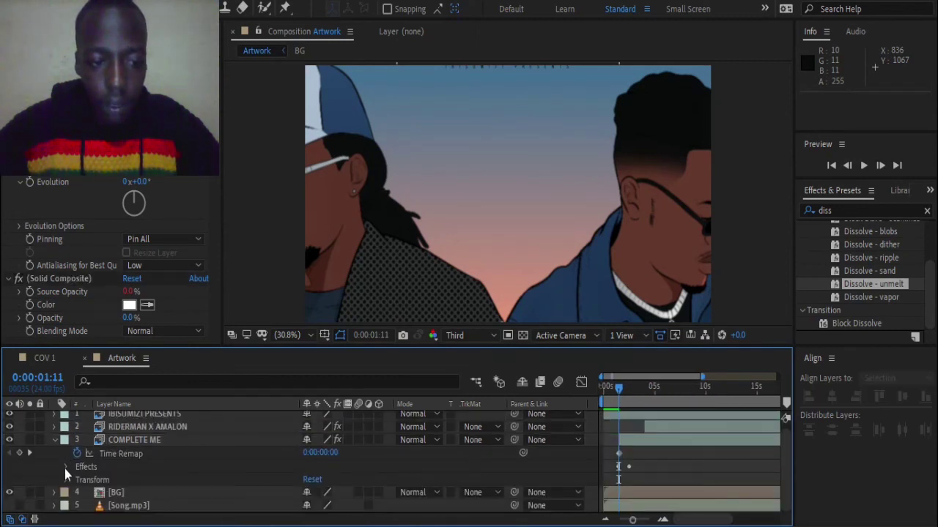
{"action": "left_click", "coordinate": [64, 467]}
{"action": "left_click", "coordinate": [79, 476]}
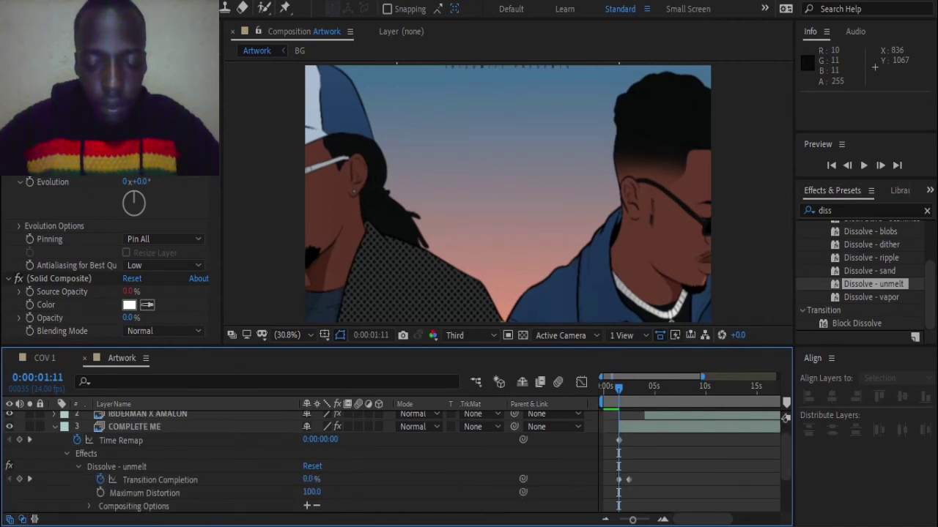
Retime the end Transition Completion keyframe and apply Easy Ease In to the keyframes
{"action": "left_click_drag", "start_coordinate": [633, 522], "coordinate": [644, 520]}
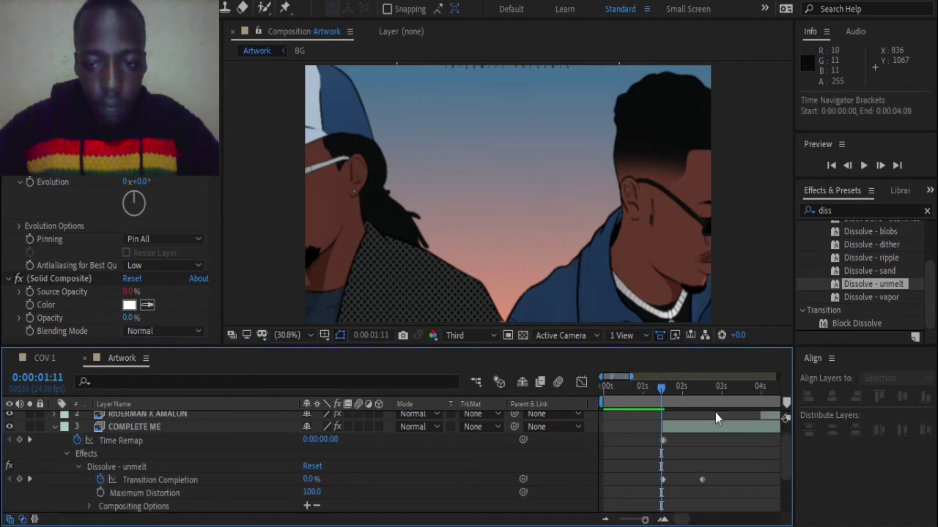
{"action": "left_click", "coordinate": [762, 394]}
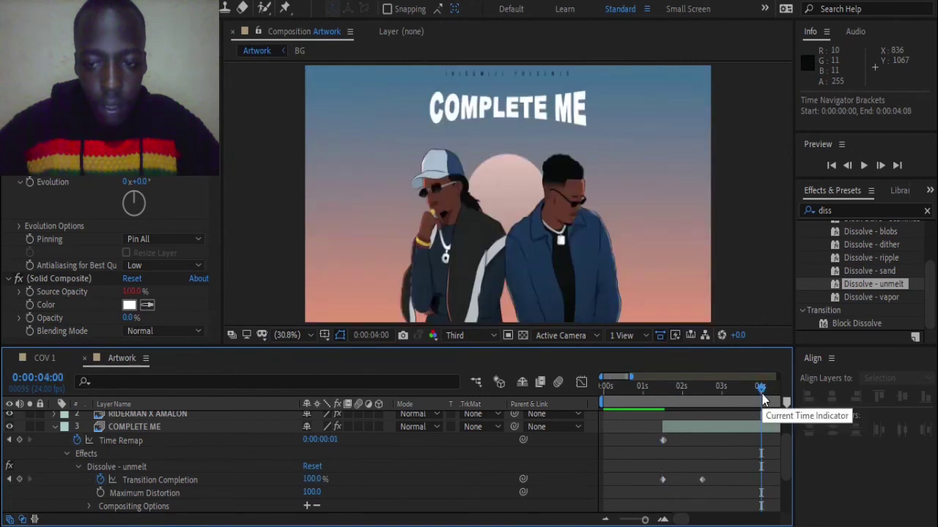
{"action": "left_click_drag", "start_coordinate": [702, 482], "coordinate": [755, 479]}
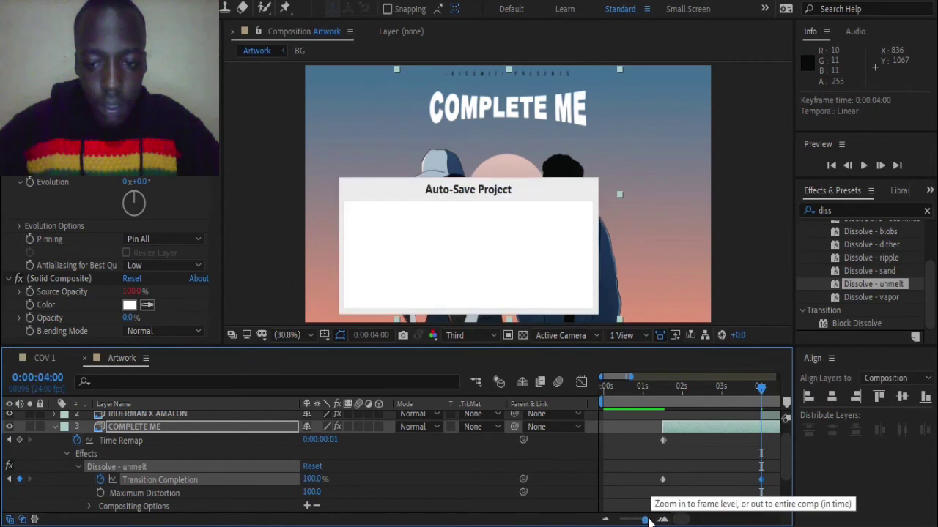
{"action": "left_click_drag", "start_coordinate": [646, 520], "coordinate": [641, 519]}
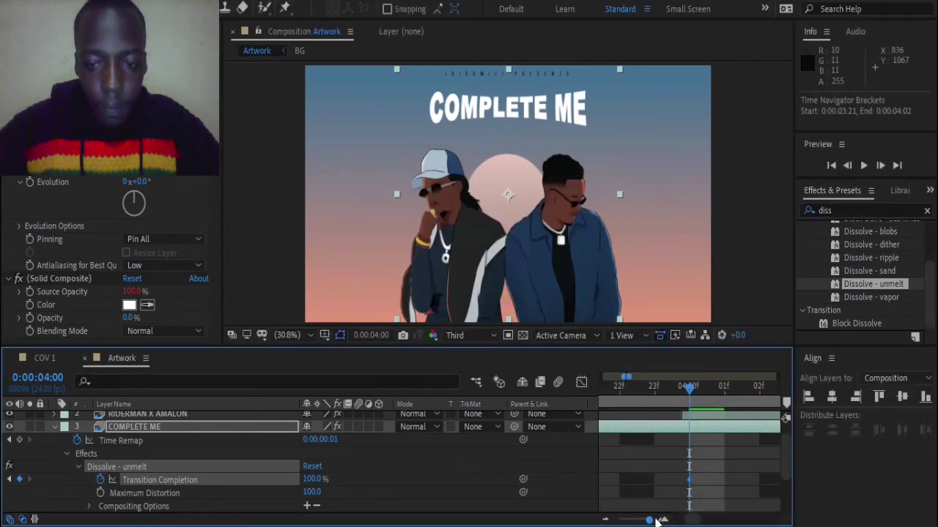
{"action": "right_click", "coordinate": [690, 480]}
{"action": "mouse_move", "coordinate": [747, 465]}
{"action": "left_click", "coordinate": [509, 380]}
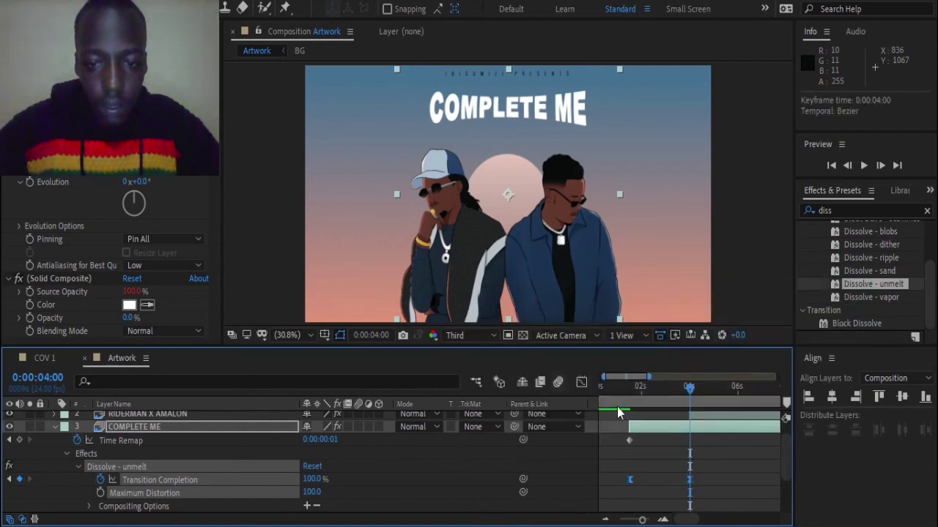
{"action": "left_click_drag", "start_coordinate": [670, 396], "coordinate": [598, 413]}
{"action": "left_click_drag", "start_coordinate": [643, 520], "coordinate": [595, 493]}
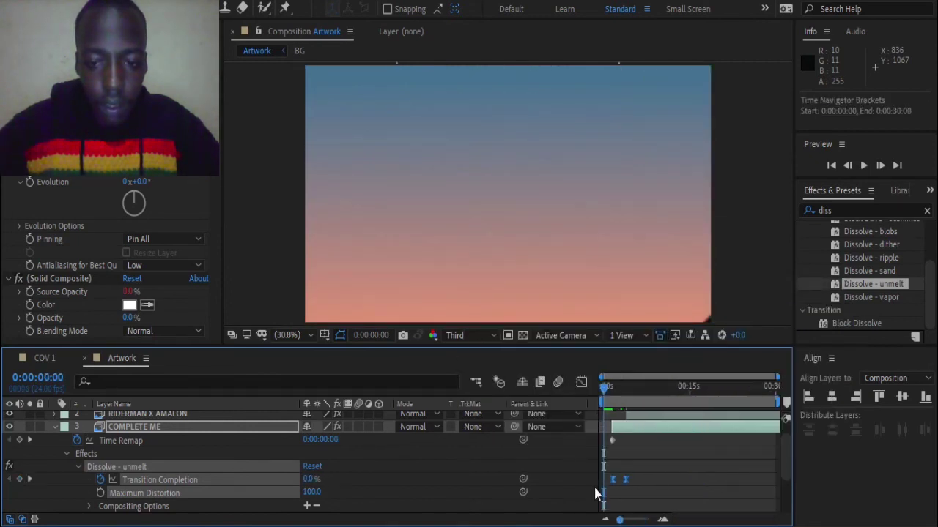
Preview the title animation, switch to the Project panel, and collapse the COMPLETE ME layer
{"action": "key", "text": "space"}
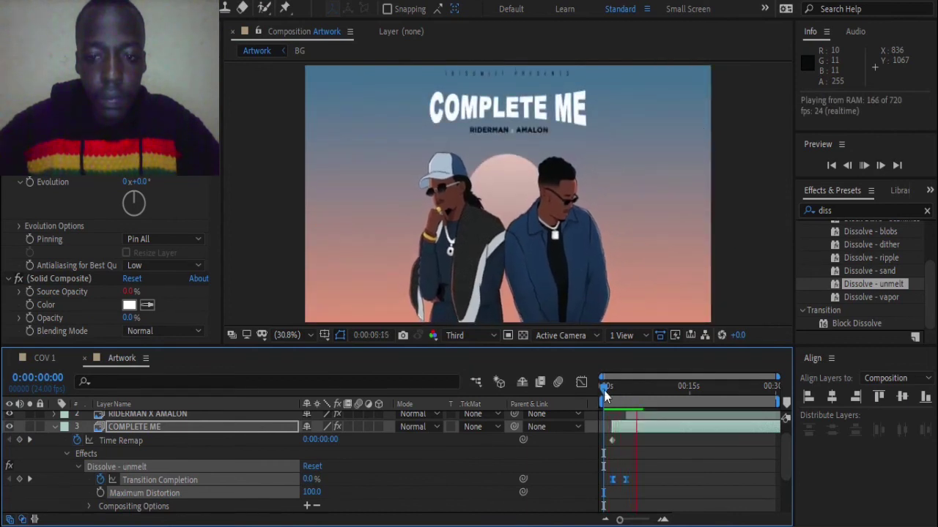
{"action": "key", "text": "space"}
{"action": "key", "text": "space"}
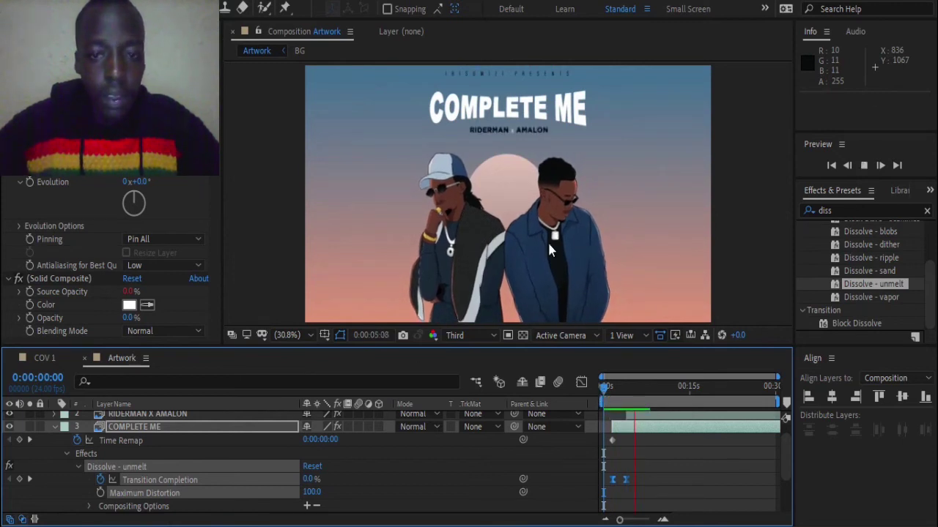
{"action": "left_click", "coordinate": [33, 43]}
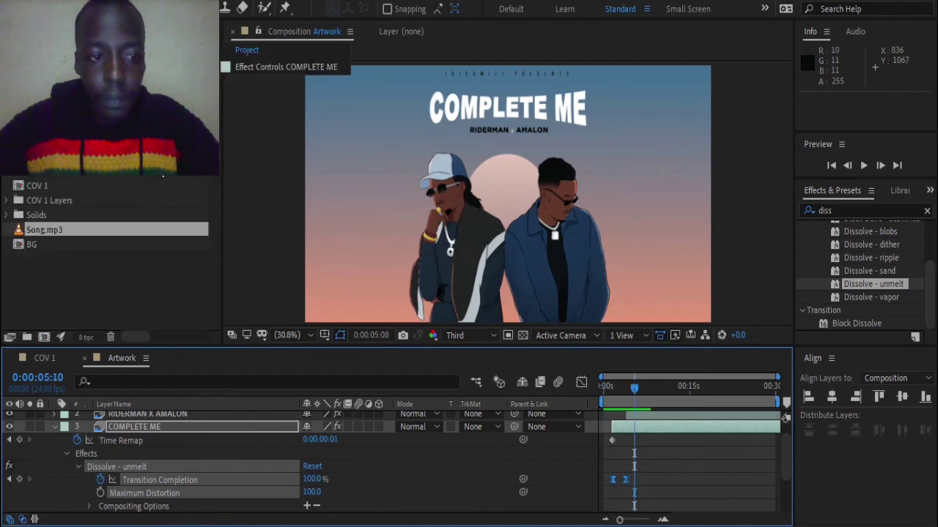
{"action": "left_click", "coordinate": [88, 281]}
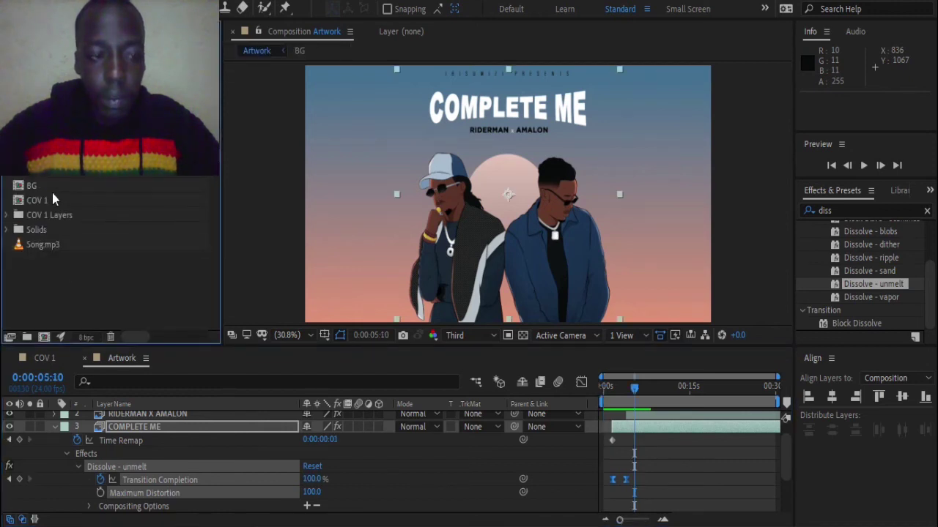
{"action": "left_click", "coordinate": [54, 427]}
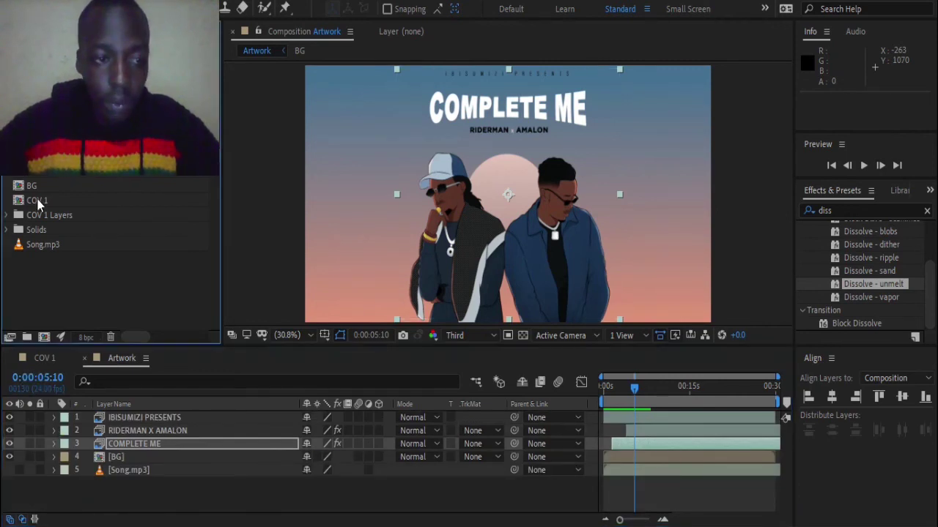
{"action": "left_click", "coordinate": [35, 185]}
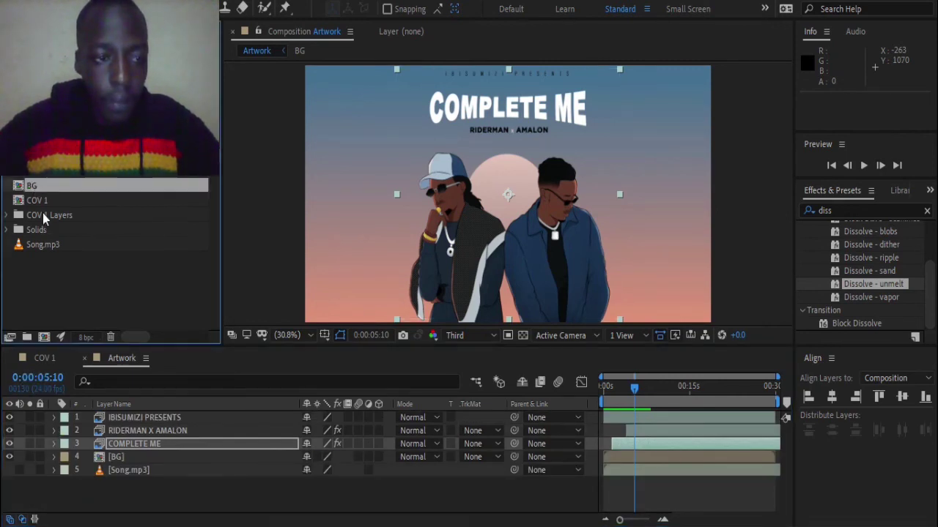
Import the Promo After Effects comp and Song.mp3 into the Premiere Pro project
{"action": "left_click_drag", "start_coordinate": [43, 185], "coordinate": [172, 474]}
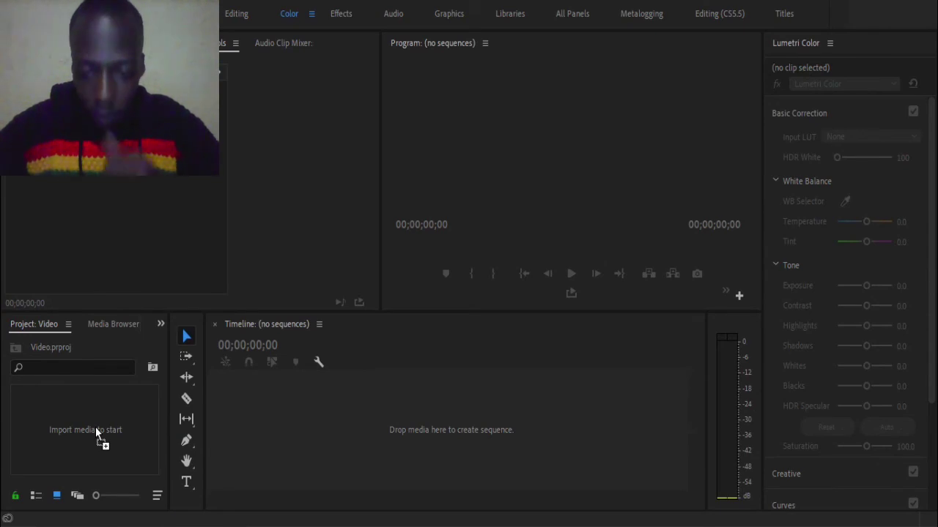
{"action": "left_click_drag", "start_coordinate": [95, 432], "coordinate": [96, 433]}
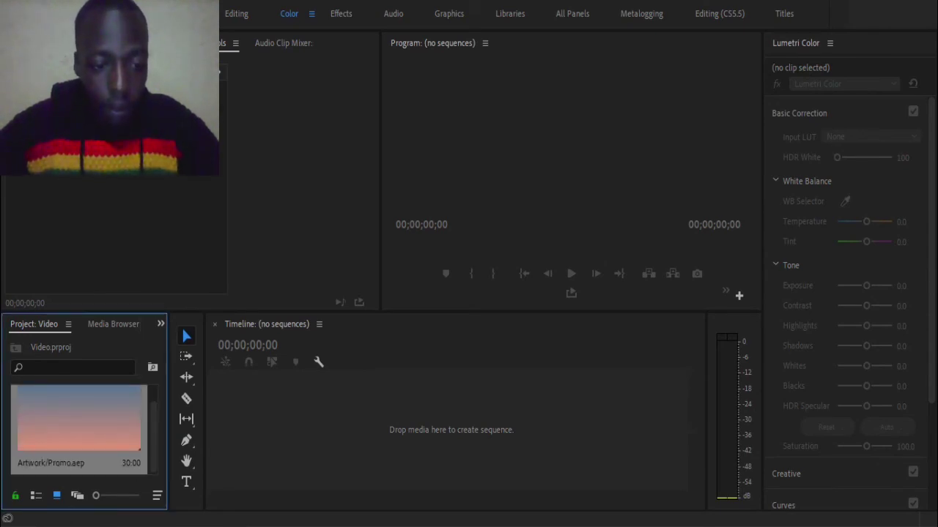
{"action": "key", "text": "alt+Tab"}
{"action": "mouse_move", "coordinate": [224, 215]}
{"action": "left_mouse_down"}
{"action": "mouse_move", "coordinate": [223, 446]}
{"action": "mouse_move", "coordinate": [110, 523]}
{"action": "left_mouse_up"}
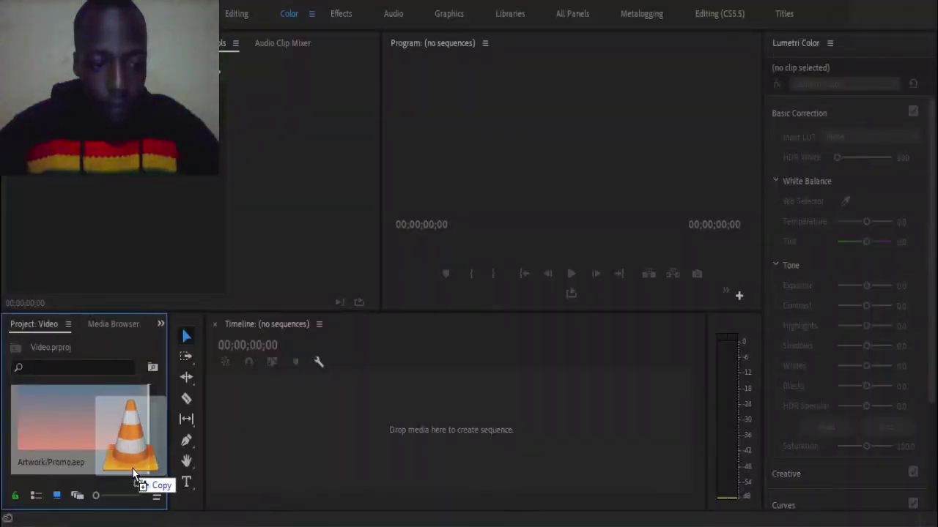
{"action": "left_click_drag", "start_coordinate": [110, 524], "coordinate": [133, 469]}
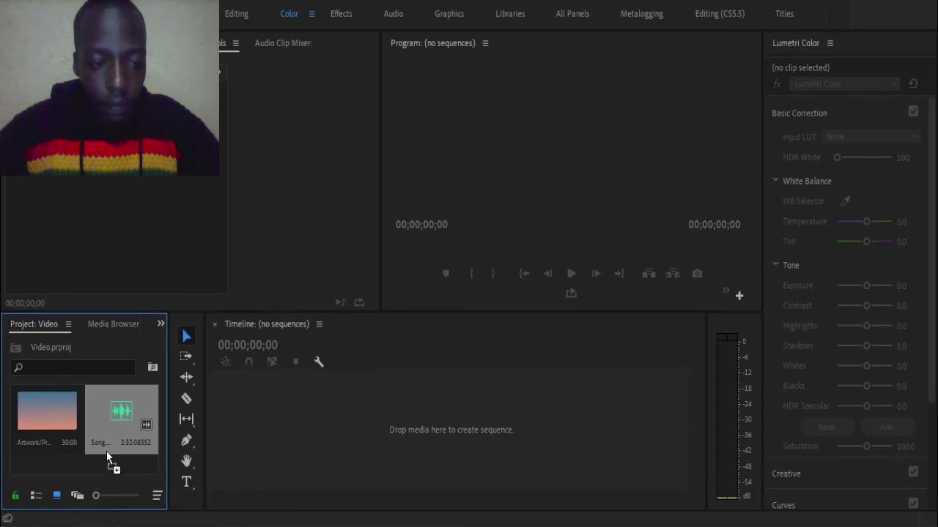
Build a sequence from the Artwork comp with Song.mp3 on A3 from the start
{"action": "left_click_drag", "start_coordinate": [43, 414], "coordinate": [311, 419]}
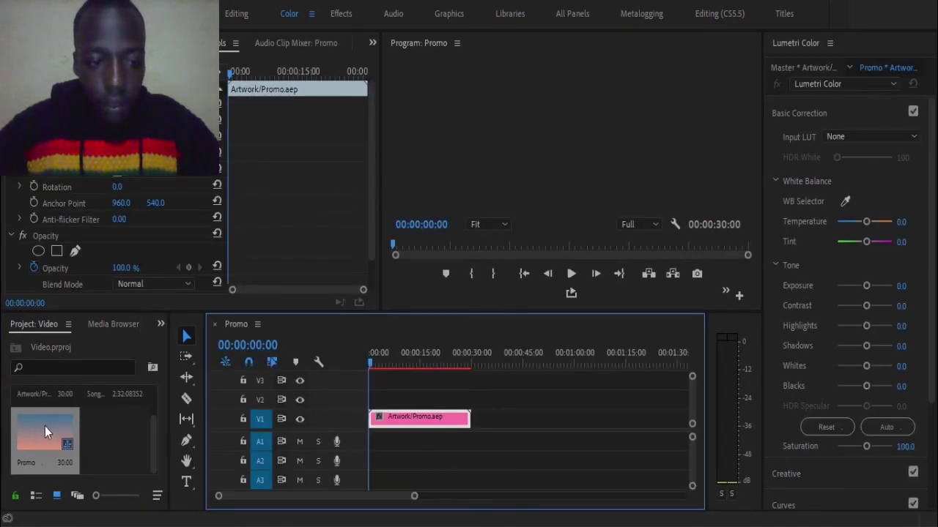
{"action": "left_click_drag", "start_coordinate": [108, 394], "coordinate": [347, 447]}
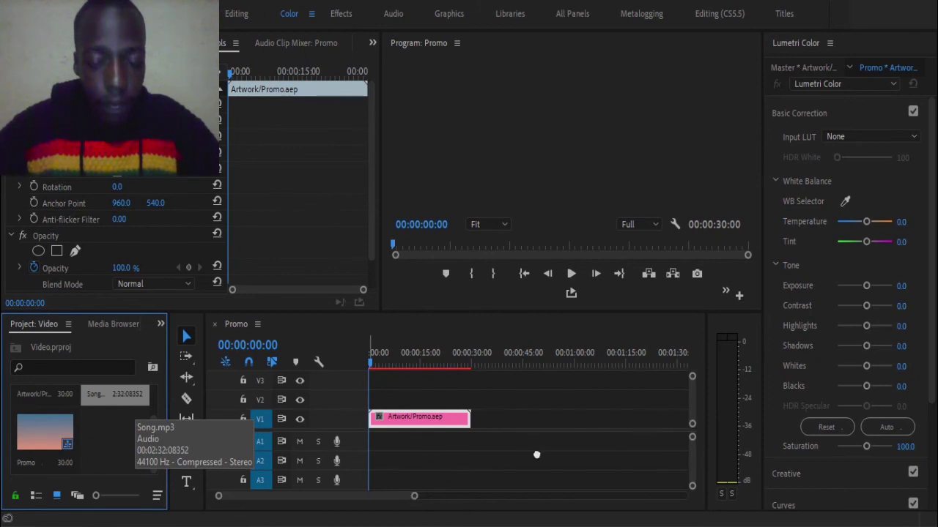
{"action": "mouse_move", "coordinate": [536, 454]}
{"action": "left_mouse_down"}
{"action": "mouse_move", "coordinate": [499, 486]}
{"action": "mouse_move", "coordinate": [389, 482]}
{"action": "mouse_move", "coordinate": [502, 496]}
{"action": "left_mouse_up"}
{"action": "left_click", "coordinate": [395, 418]}
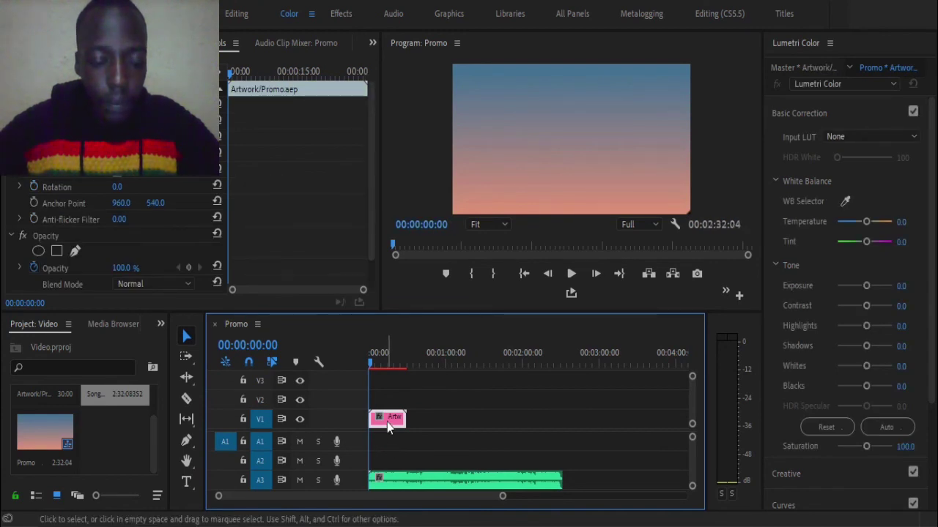
{"action": "left_click_drag", "start_coordinate": [386, 421], "coordinate": [442, 411]}
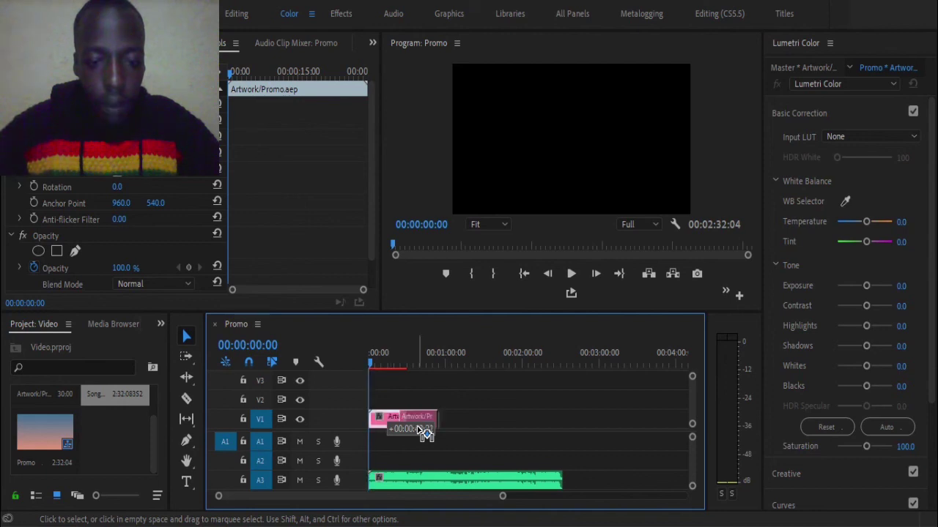
{"action": "left_click_drag", "start_coordinate": [421, 430], "coordinate": [440, 430]}
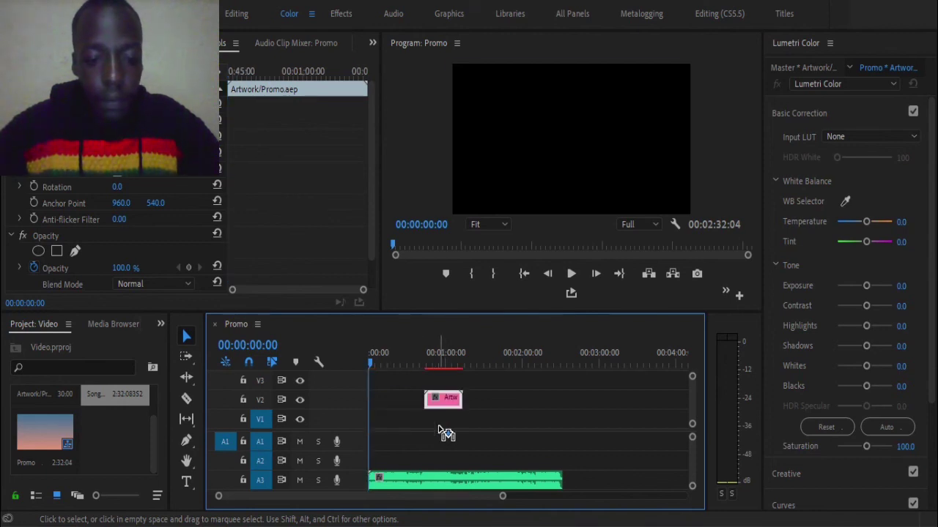
Undo the move and Alt-drag Artwork clip copies back to back along V1 to 3:00
{"action": "key", "text": "ctrl+z"}
{"action": "left_click", "coordinate": [392, 428]}
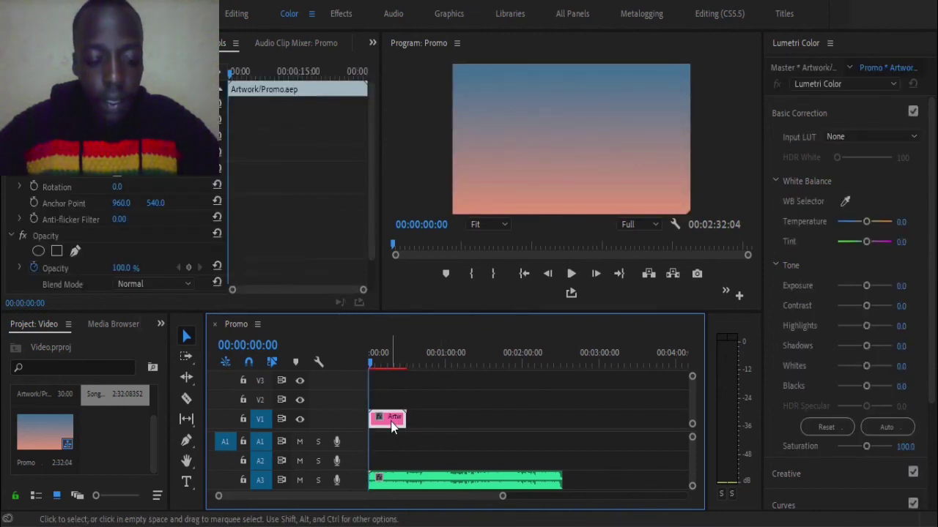
{"action": "left_click_drag", "start_coordinate": [414, 423], "coordinate": [502, 423]}
{"action": "left_click", "coordinate": [385, 423], "text": "shift"}
{"action": "mouse_move", "coordinate": [584, 411]}
{"action": "left_mouse_down"}
{"action": "mouse_move", "coordinate": [506, 431]}
{"action": "mouse_move", "coordinate": [475, 427]}
{"action": "mouse_move", "coordinate": [482, 424]}
{"action": "left_mouse_up"}
{"action": "mouse_move", "coordinate": [572, 382]}
{"action": "left_mouse_down"}
{"action": "mouse_move", "coordinate": [469, 431]}
{"action": "mouse_move", "coordinate": [586, 419]}
{"action": "left_mouse_up"}
{"action": "mouse_move", "coordinate": [613, 382]}
{"action": "left_mouse_down"}
{"action": "mouse_move", "coordinate": [582, 431]}
{"action": "mouse_move", "coordinate": [549, 429]}
{"action": "left_mouse_up"}
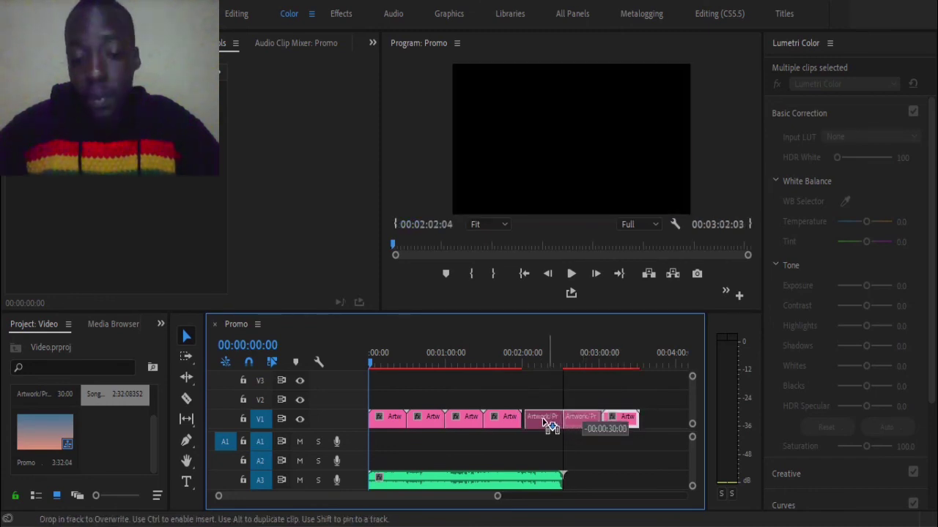
{"action": "left_click_drag", "start_coordinate": [544, 421], "coordinate": [546, 422]}
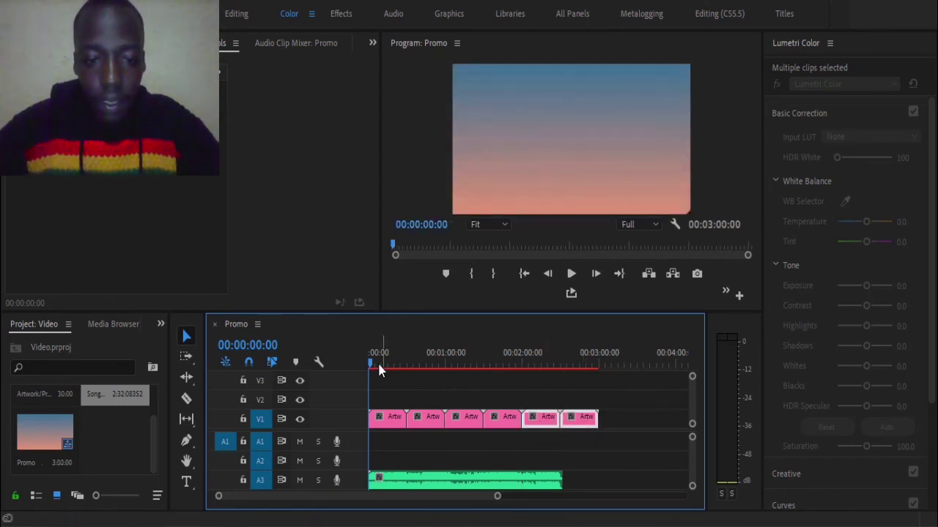
Set playback resolution to 1/4 and play the sequence from its first loop
{"action": "left_click", "coordinate": [643, 224]}
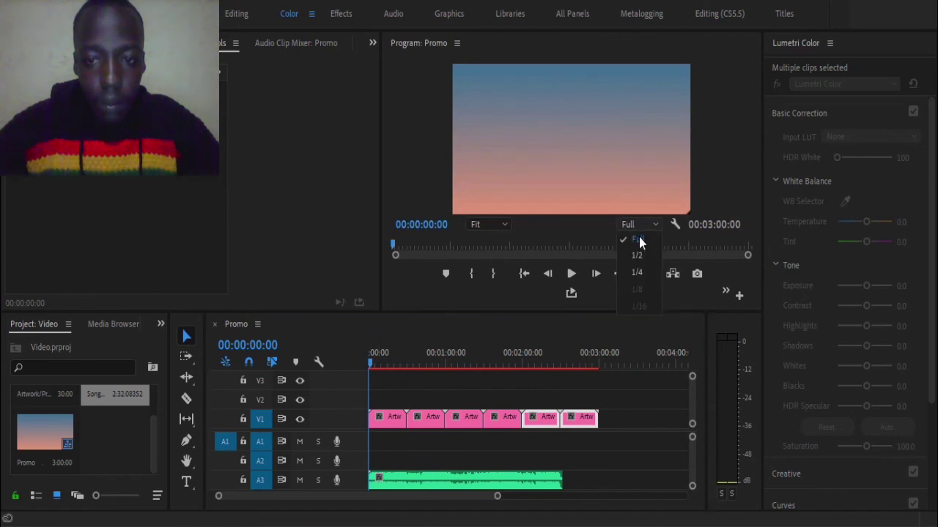
{"action": "left_click", "coordinate": [637, 273]}
{"action": "left_click_drag", "start_coordinate": [371, 363], "coordinate": [405, 369]}
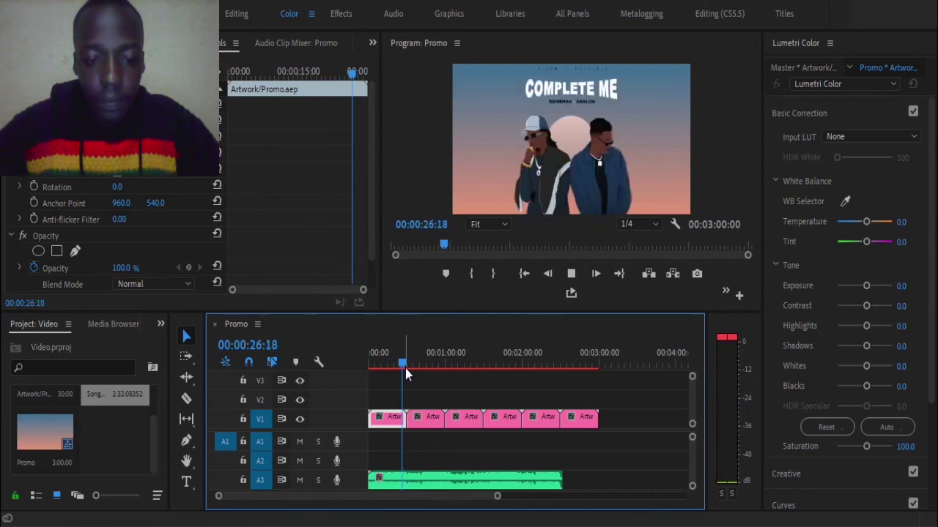
{"action": "key", "text": "space"}
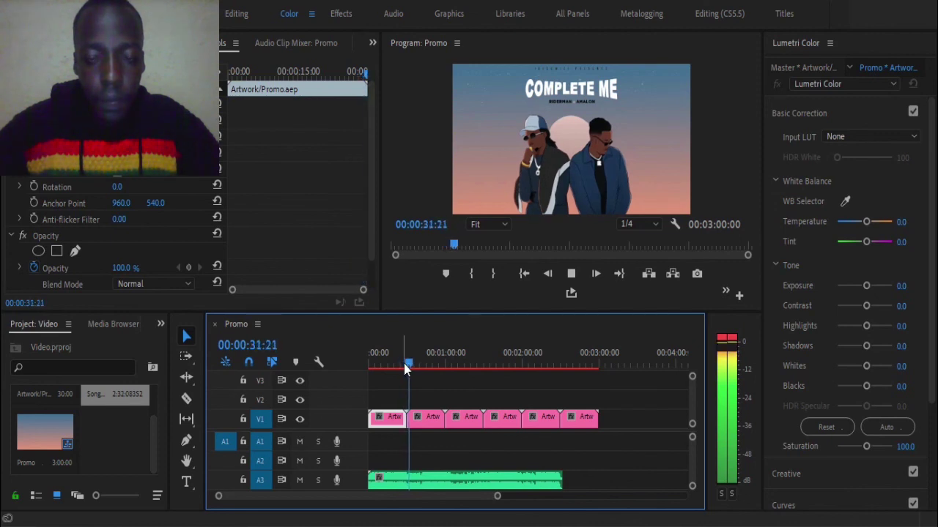
Replay the loop from about 27 seconds, stop it, and start enlarging the Program Monitor
{"action": "left_click", "coordinate": [403, 364]}
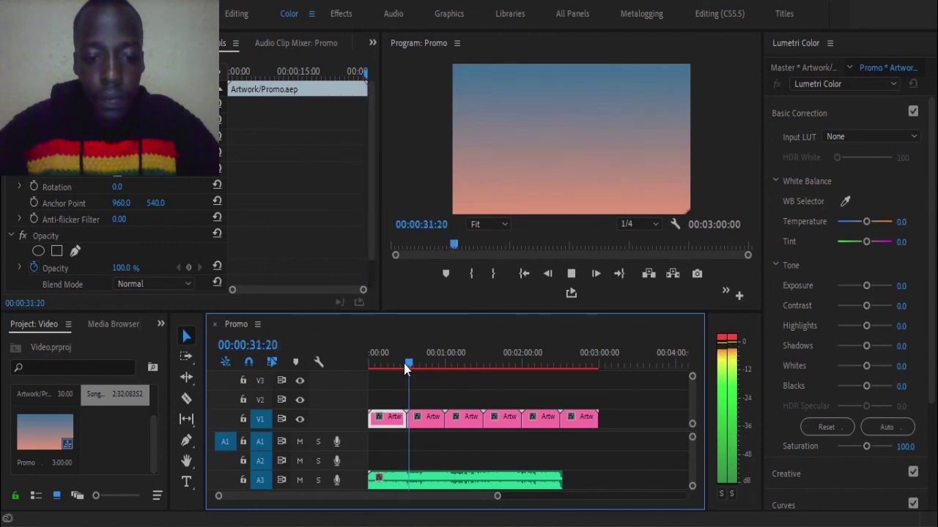
{"action": "left_click", "coordinate": [404, 363]}
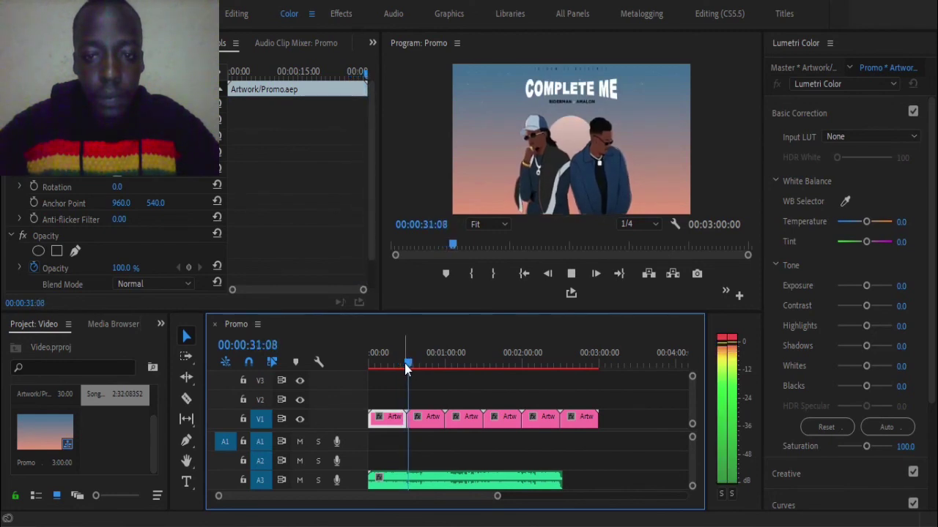
{"action": "left_click", "coordinate": [404, 364]}
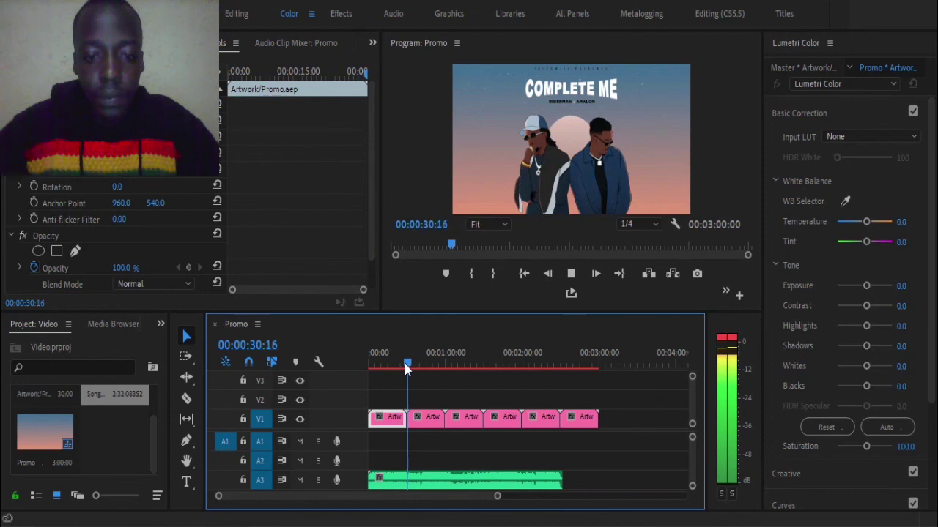
{"action": "left_click", "coordinate": [404, 364]}
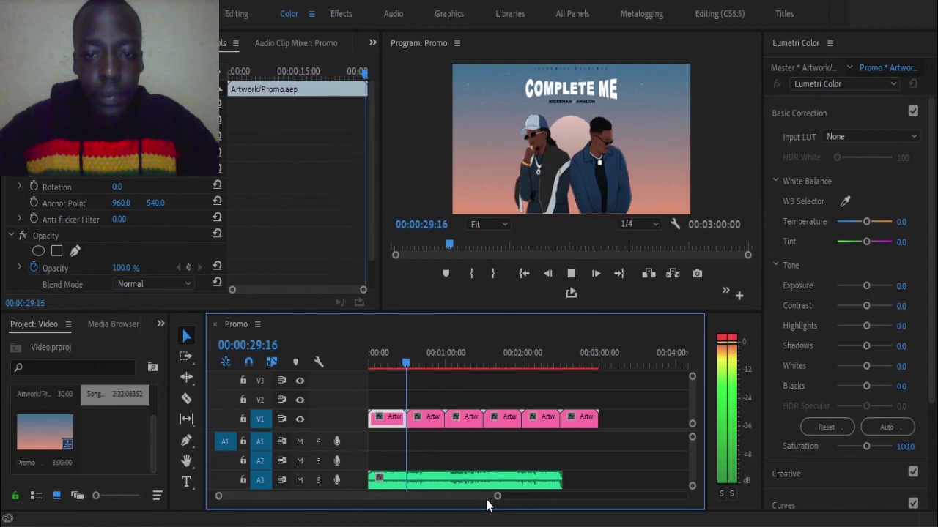
{"action": "key", "text": "space"}
{"action": "left_click_drag", "start_coordinate": [626, 50], "coordinate": [632, 50]}
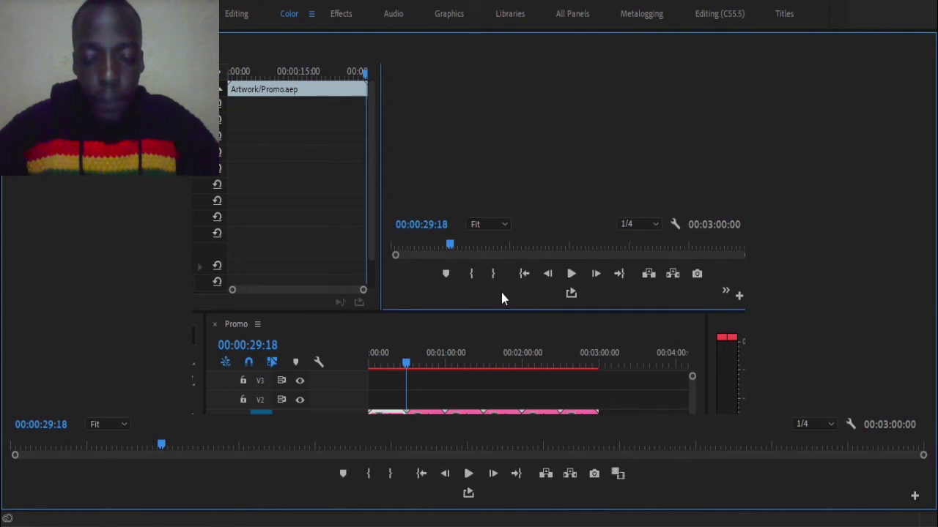
Maximize the Program Monitor, step frames around 28 seconds, then select COMPLETE ME in After Effects
{"action": "left_click_drag", "start_coordinate": [503, 293], "coordinate": [504, 293]}
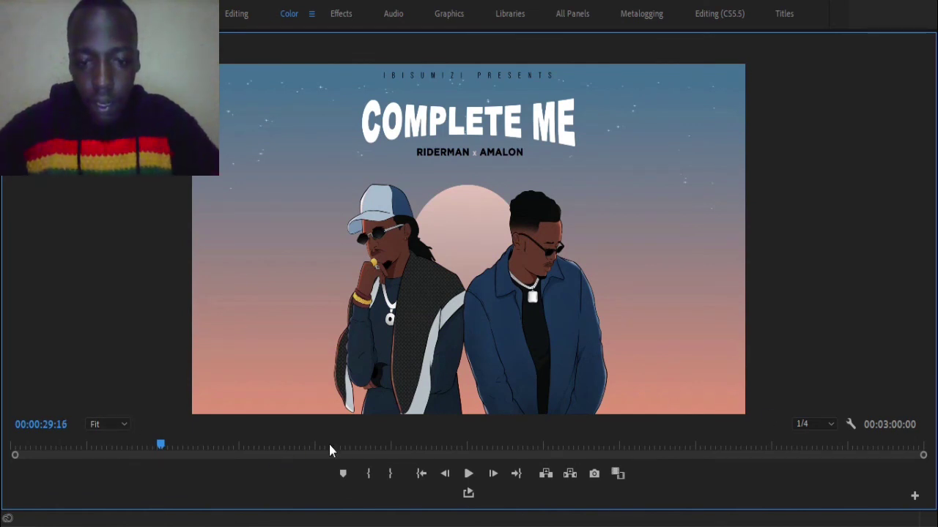
{"action": "key", "text": "Left"}
{"action": "key", "text": "Left"}
{"action": "key", "text": "Left"}
{"action": "key", "text": "Left"}
{"action": "key", "text": "Left"}
{"action": "key", "text": "Left"}
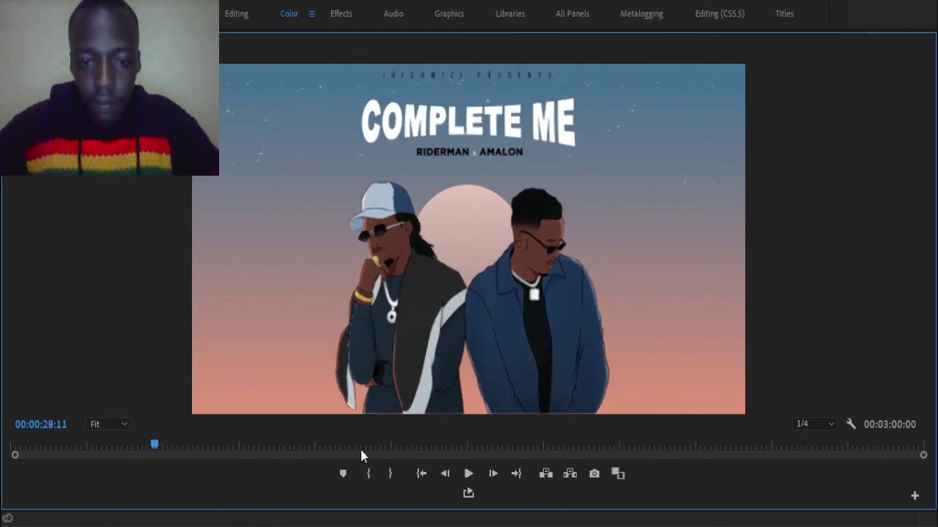
{"action": "key", "text": "Right"}
{"action": "key", "text": "Right"}
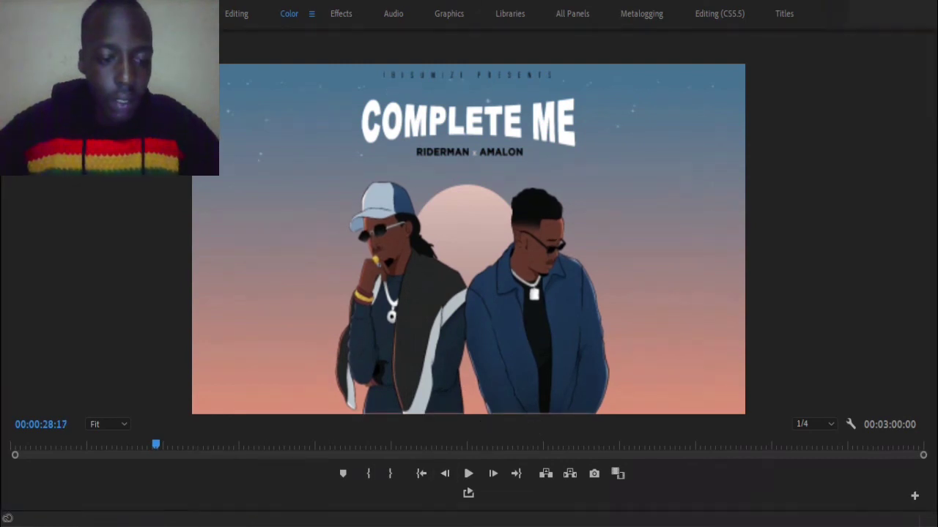
{"action": "left_click", "coordinate": [203, 522]}
{"action": "left_click", "coordinate": [139, 443]}
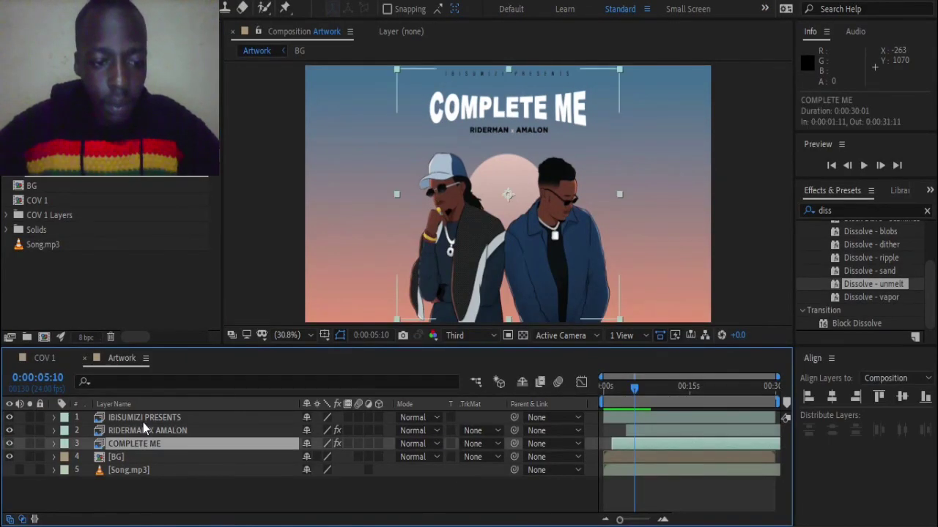
Precompose the selected title layers under the default name, then undo it
{"action": "left_click", "coordinate": [144, 430], "text": "ctrl"}
{"action": "left_click", "coordinate": [146, 419], "text": "ctrl"}
{"action": "right_click", "coordinate": [164, 419]}
{"action": "left_click", "coordinate": [170, 354]}
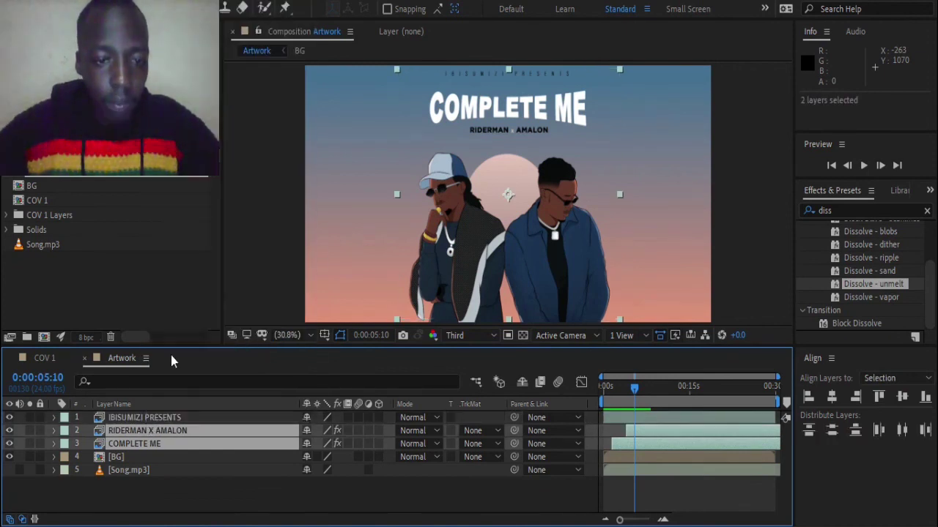
{"action": "left_click", "coordinate": [502, 352]}
{"action": "left_click", "coordinate": [247, 502]}
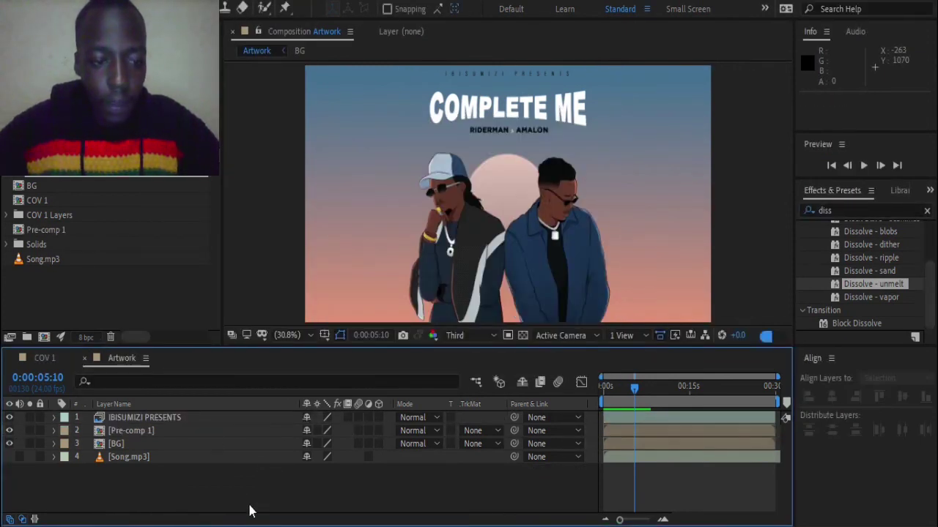
{"action": "key", "text": "ctrl+z"}
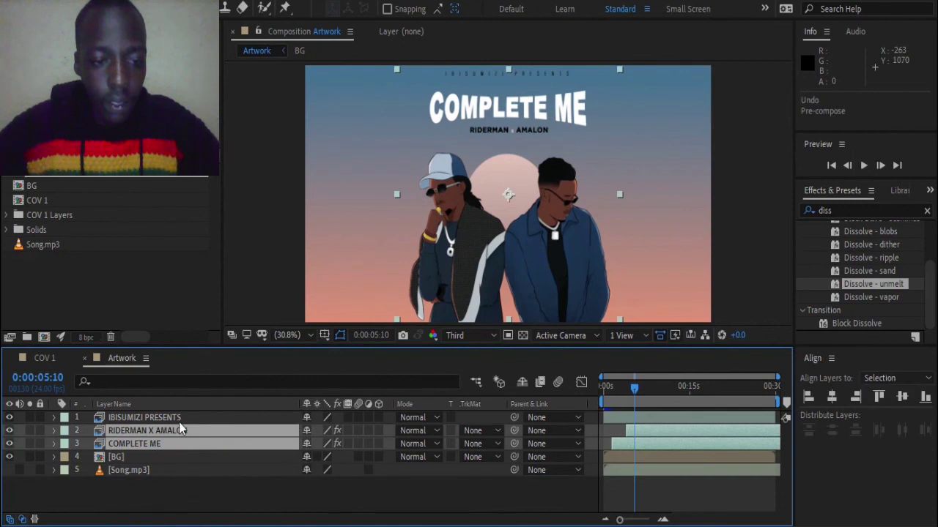
Precompose two title layers into a comp named 'Text', then undo that as well
{"action": "right_click", "coordinate": [181, 427]}
{"action": "left_click", "coordinate": [222, 354]}
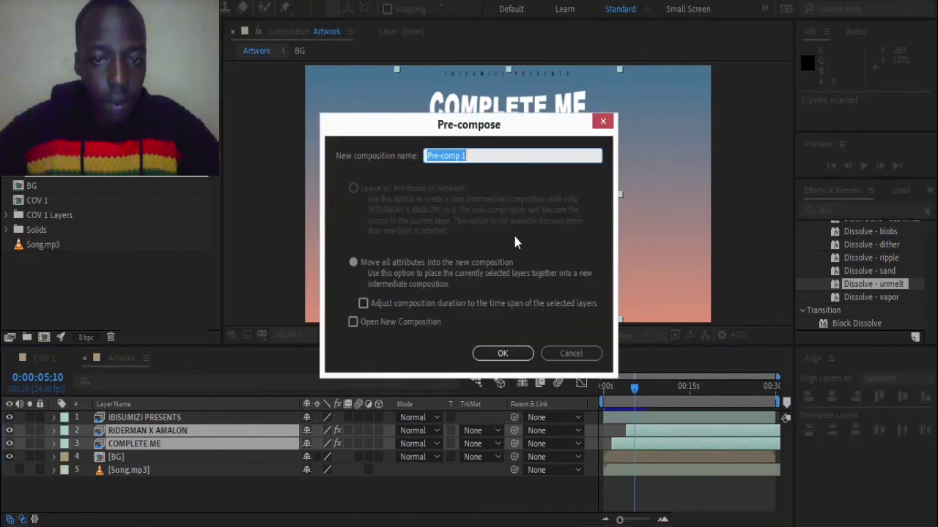
{"action": "type", "text": "Tex"}
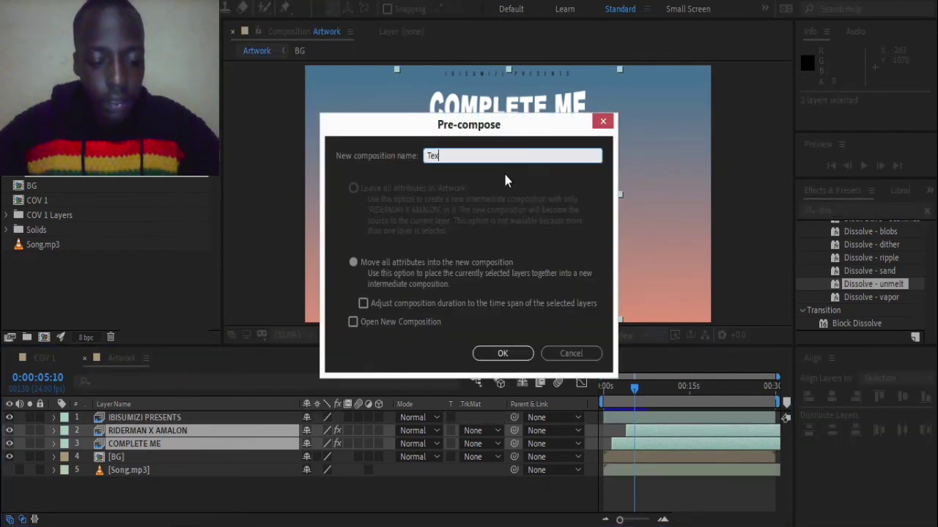
{"action": "type", "text": "t"}
{"action": "left_click", "coordinate": [495, 355]}
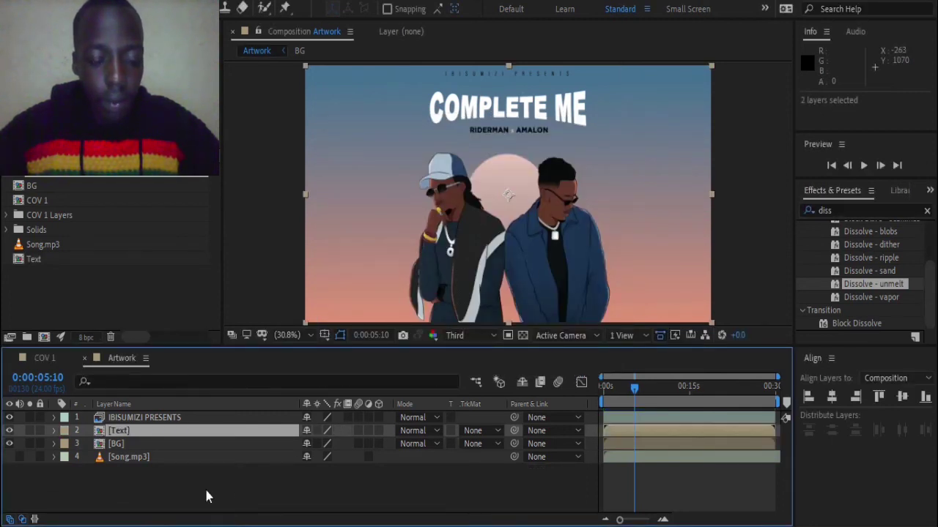
{"action": "key", "text": "ctrl+z"}
Add IBISUMIZI PRESENTS to the selection and precompose all three title layers as 'Text'
{"action": "left_click", "coordinate": [179, 418], "text": "ctrl"}
{"action": "right_click", "coordinate": [187, 424]}
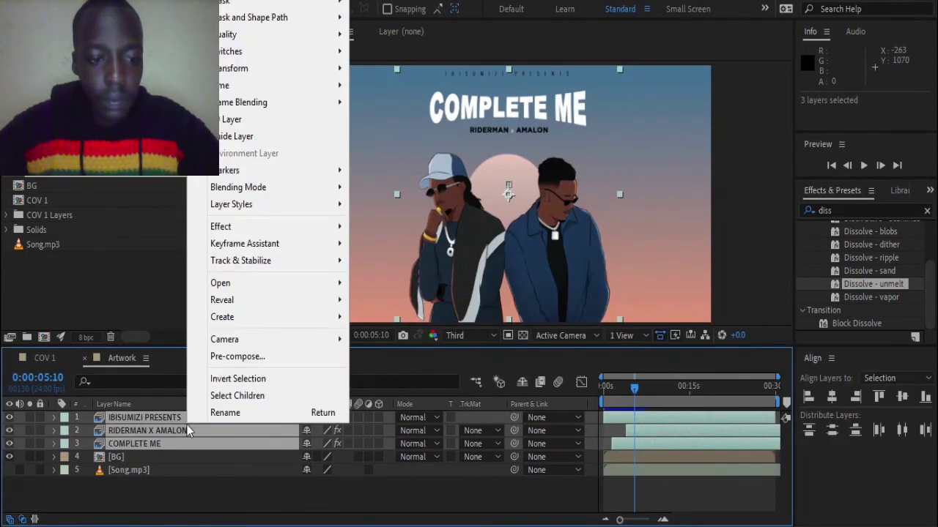
{"action": "left_click", "coordinate": [211, 358]}
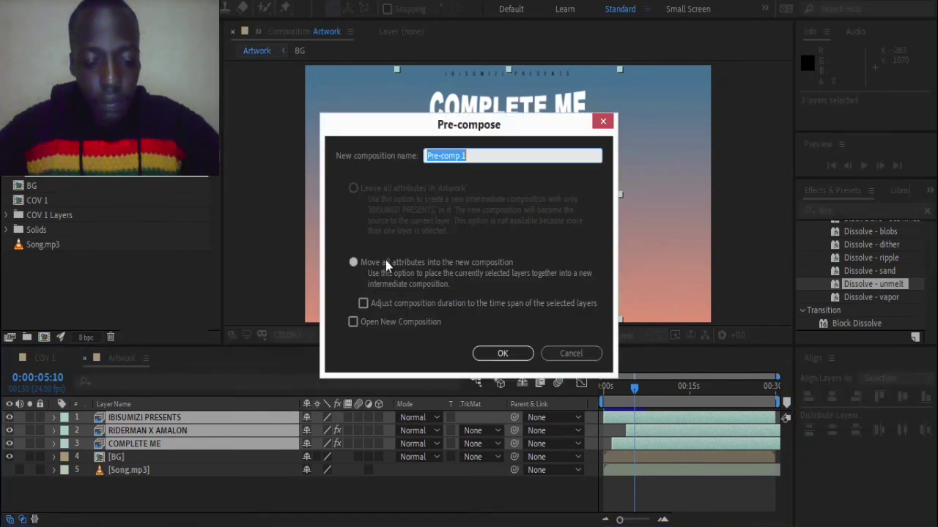
{"action": "type", "text": "Text"}
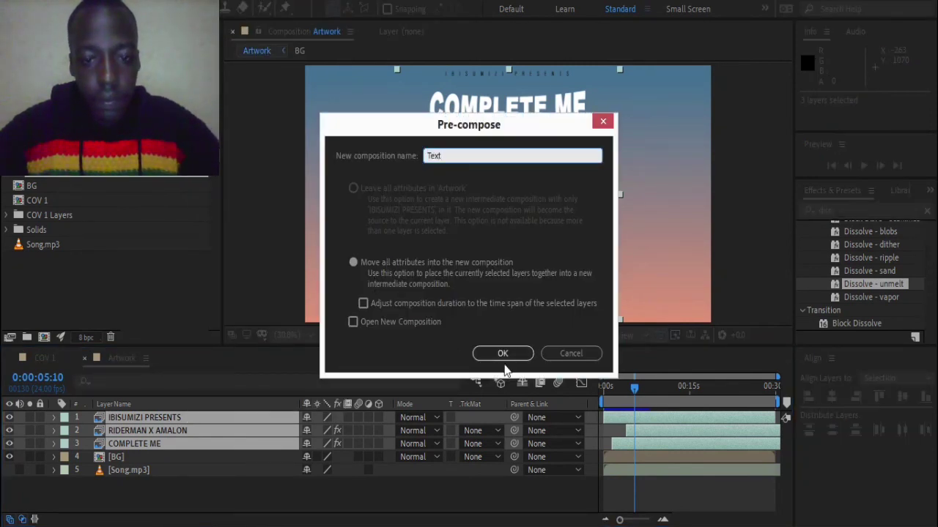
{"action": "left_click", "coordinate": [502, 354]}
Add a default camera layer to Artwork and turn on 3D for Text and BG
{"action": "right_click", "coordinate": [188, 473]}
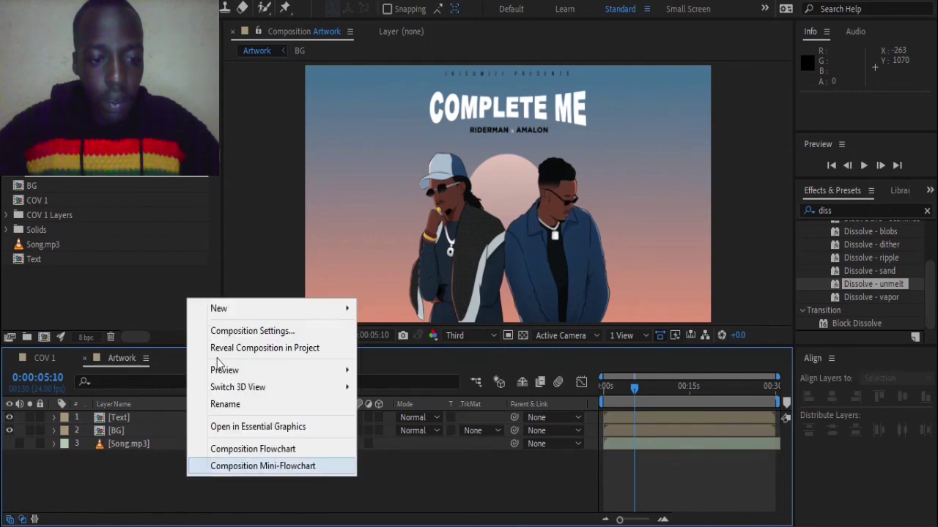
{"action": "mouse_move", "coordinate": [278, 309]}
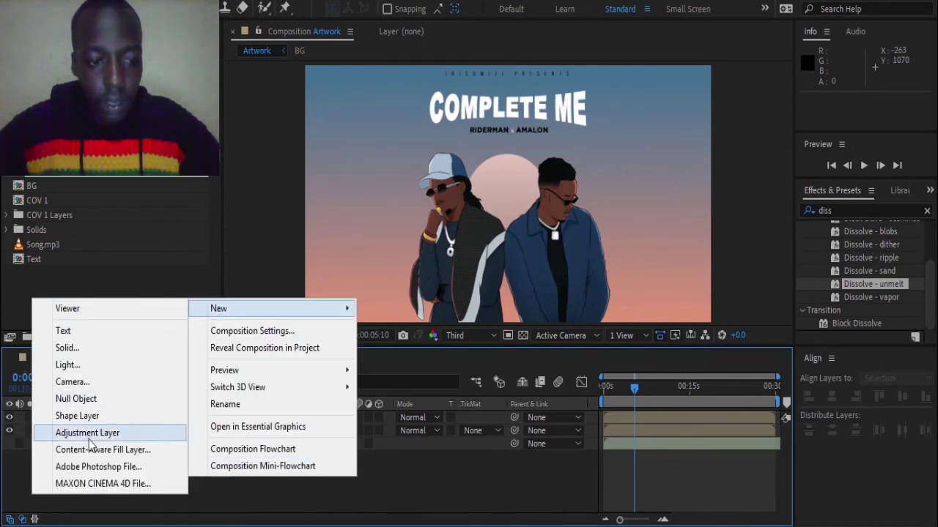
{"action": "left_click", "coordinate": [73, 382]}
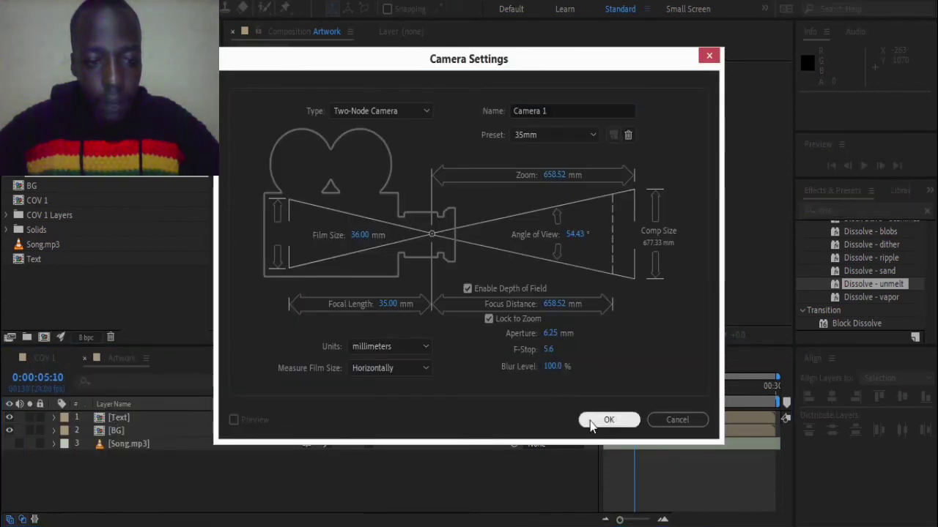
{"action": "left_click", "coordinate": [614, 420]}
{"action": "left_click_drag", "start_coordinate": [379, 430], "coordinate": [378, 443]}
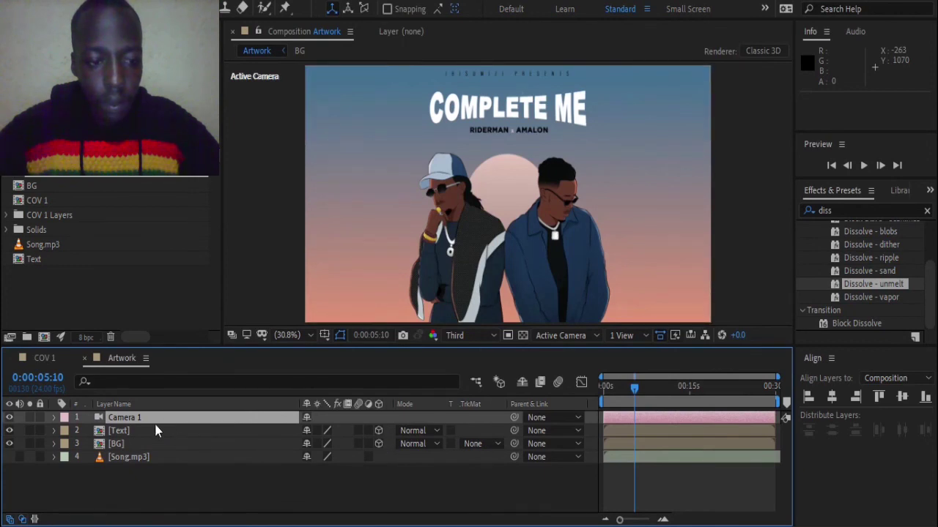
Scrub Camera 1's Position Z to bring it slightly closer to the artwork
{"action": "left_click", "coordinate": [53, 417]}
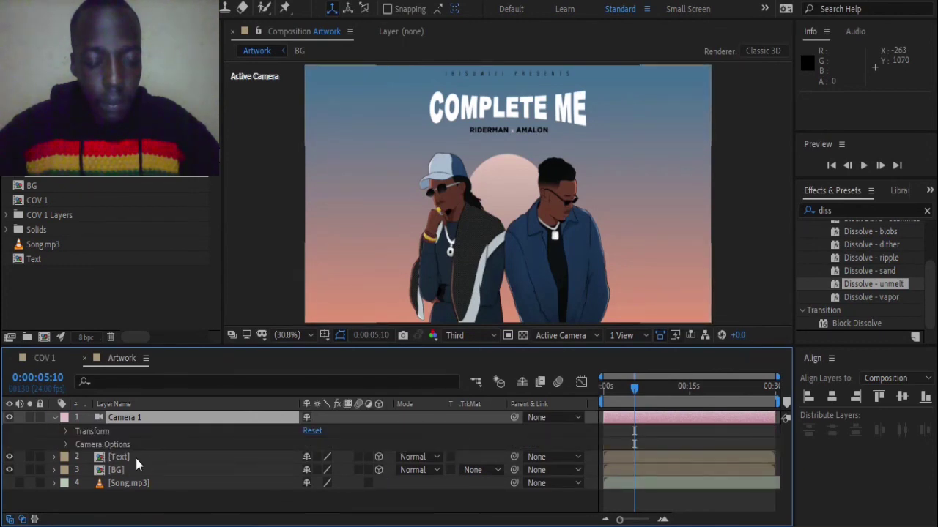
{"action": "left_click", "coordinate": [66, 431]}
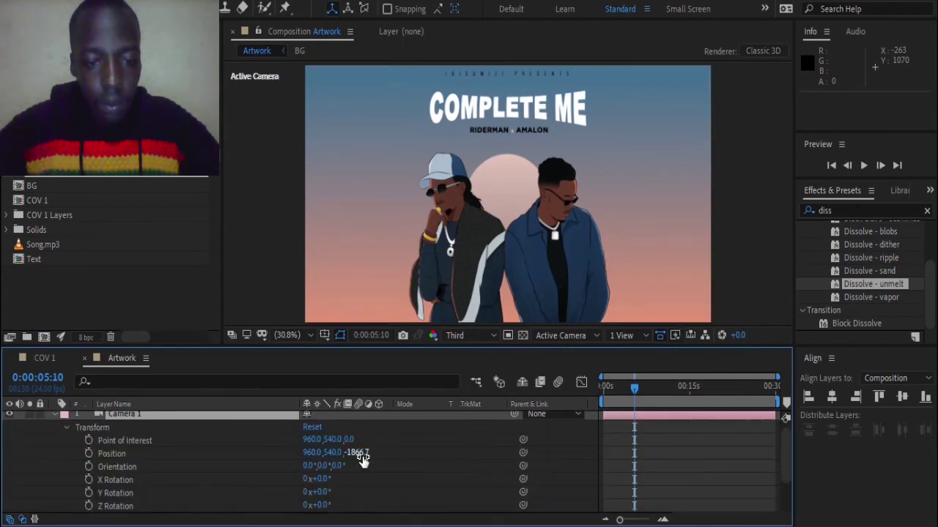
{"action": "left_click_drag", "start_coordinate": [361, 454], "coordinate": [375, 456]}
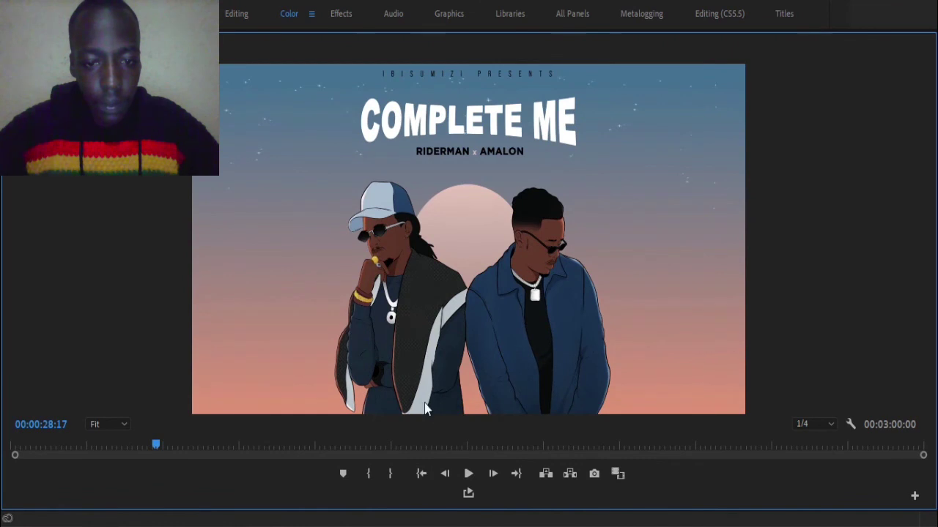
Restore Premiere Pro's maximized Program Monitor to the normal layout with the ` key
{"action": "key", "text": "grave"}
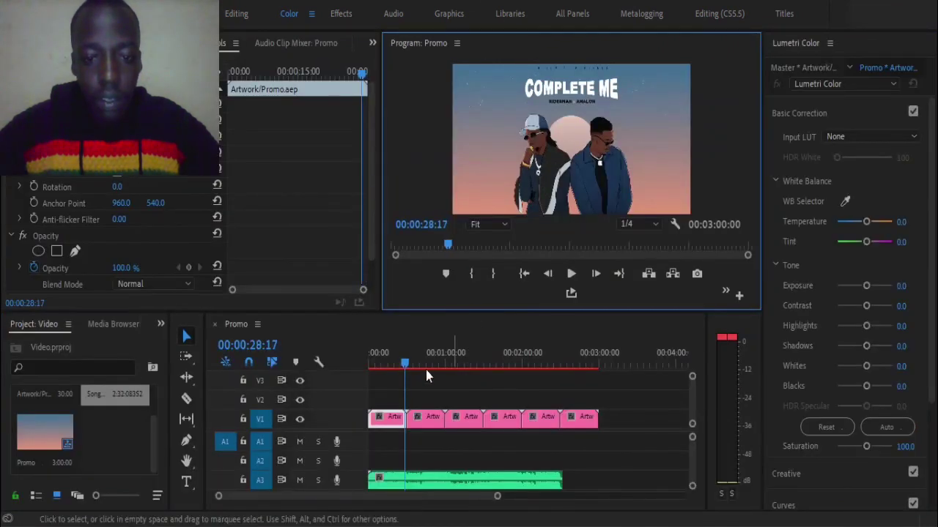